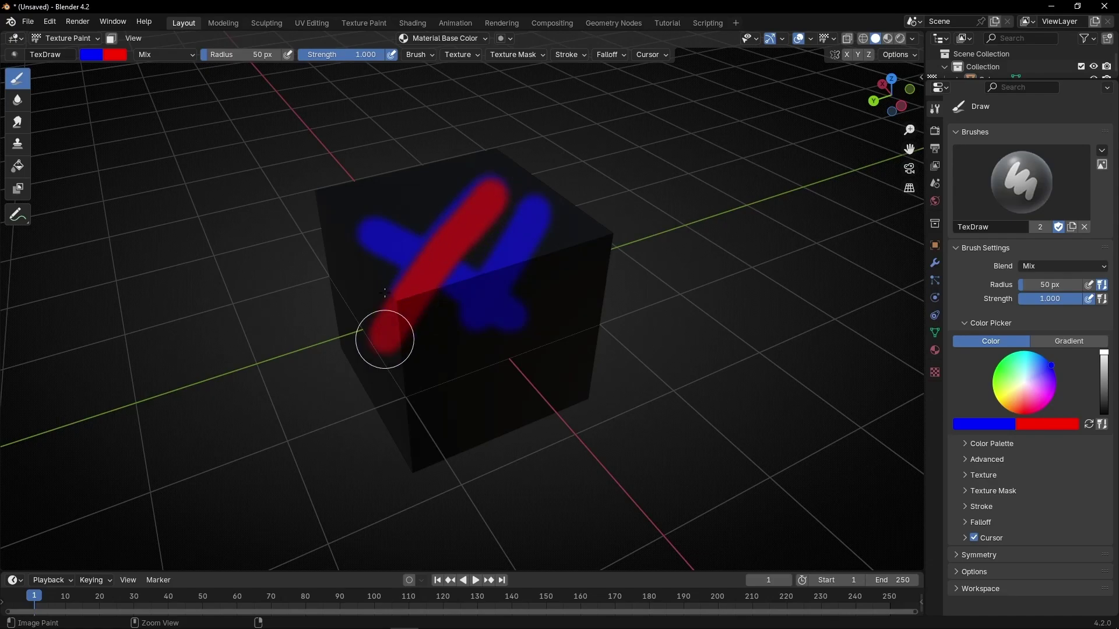
Step: Paint crossing red and blue strokes over the cube's faces with the Draw brush at a 50 px radius
left_click_drag(364, 210, 541, 327)
left_click_drag(531, 187, 466, 360)
left_click_drag(348, 207, 452, 279, "ctrl")
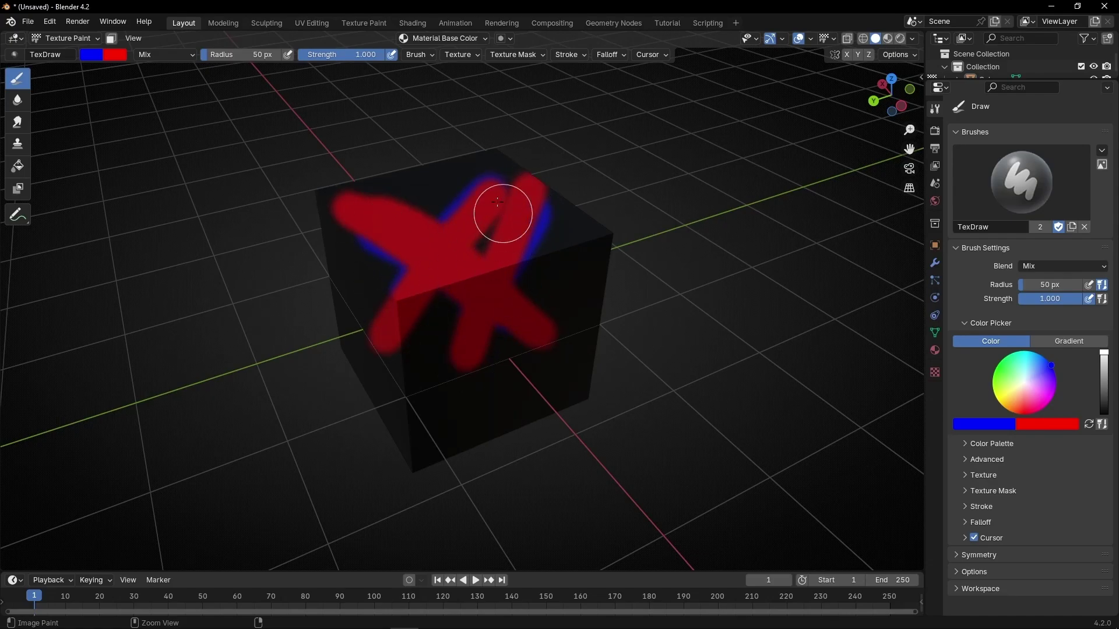
mouse_move(472, 185)
left_mouse_down()
mouse_move(364, 348)
mouse_move(487, 280)
left_mouse_up()
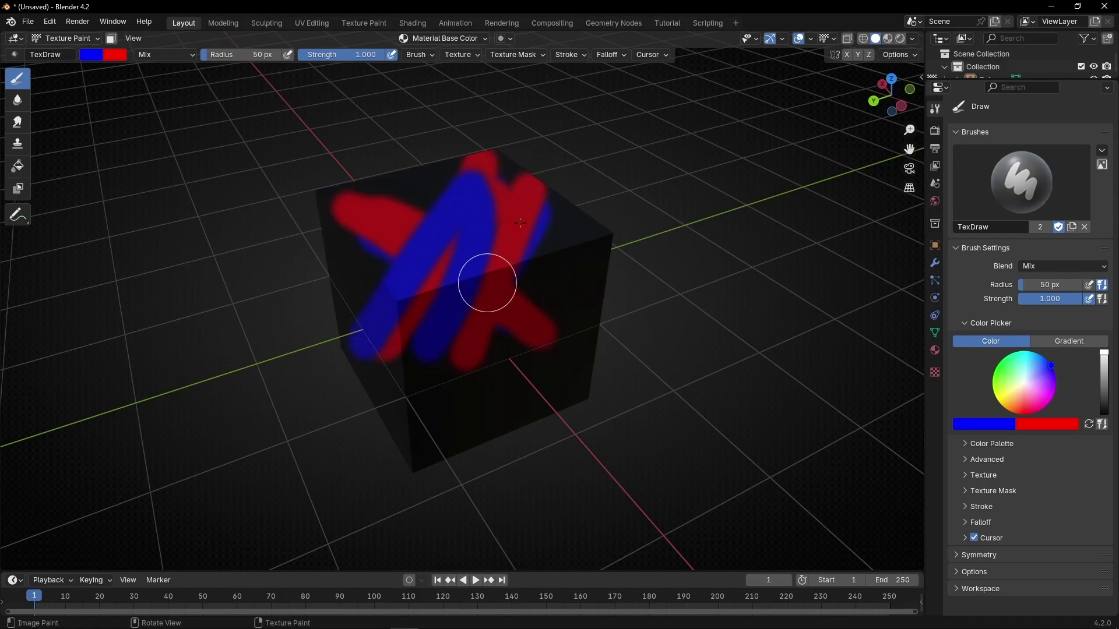
left_click_drag(512, 209, 474, 353)
left_click_drag(367, 233, 490, 324)
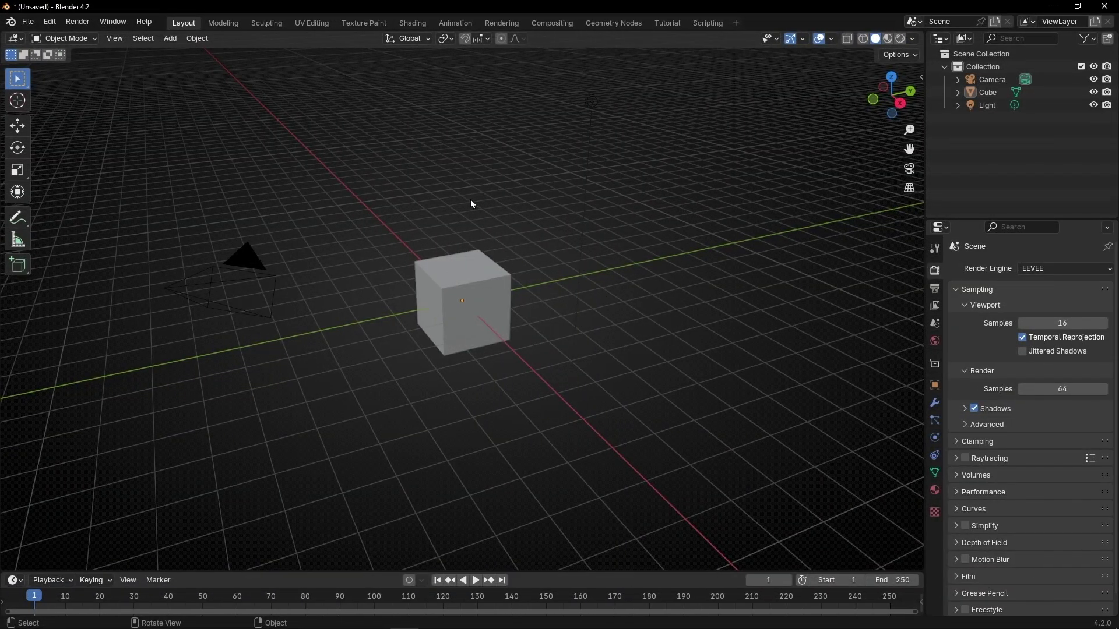
Step: Delete the camera and the light so that only the cube remains in the scene
left_click(256, 274)
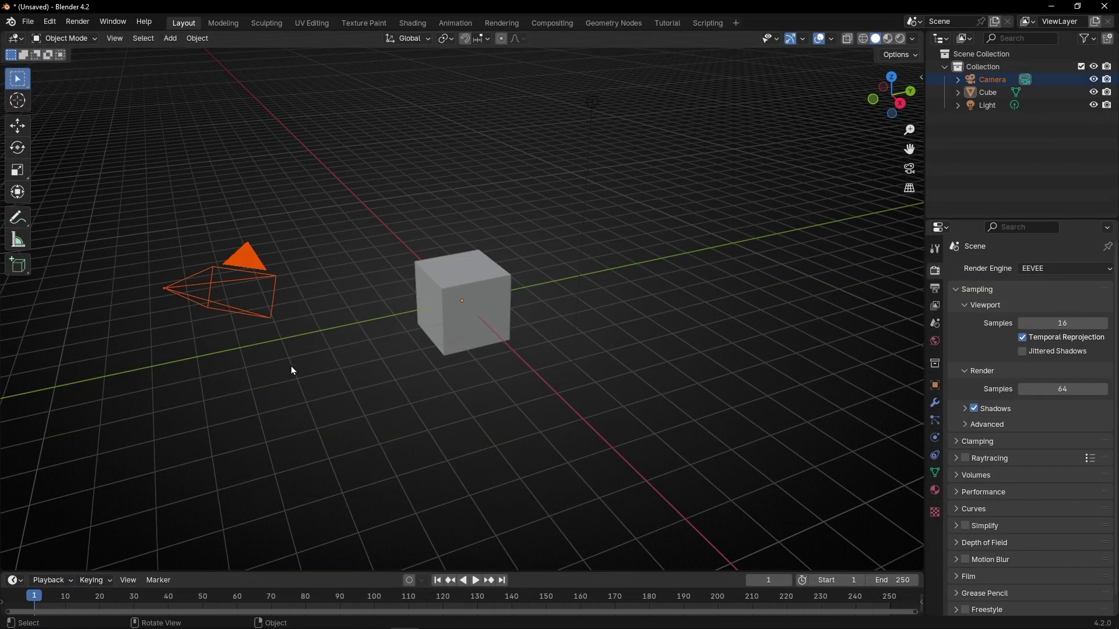
key("Delete")
key("Delete")
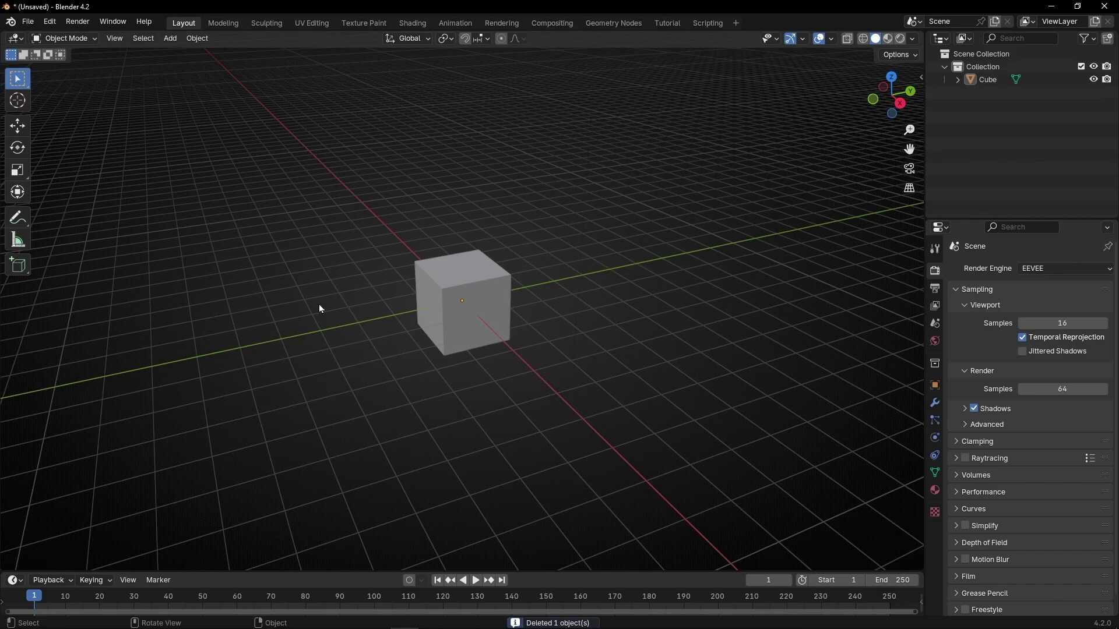
Step: Look at the Texture Paint workspace and return to the Layout workspace, with the cube seen closer
scroll(475, 309, "up", 5)
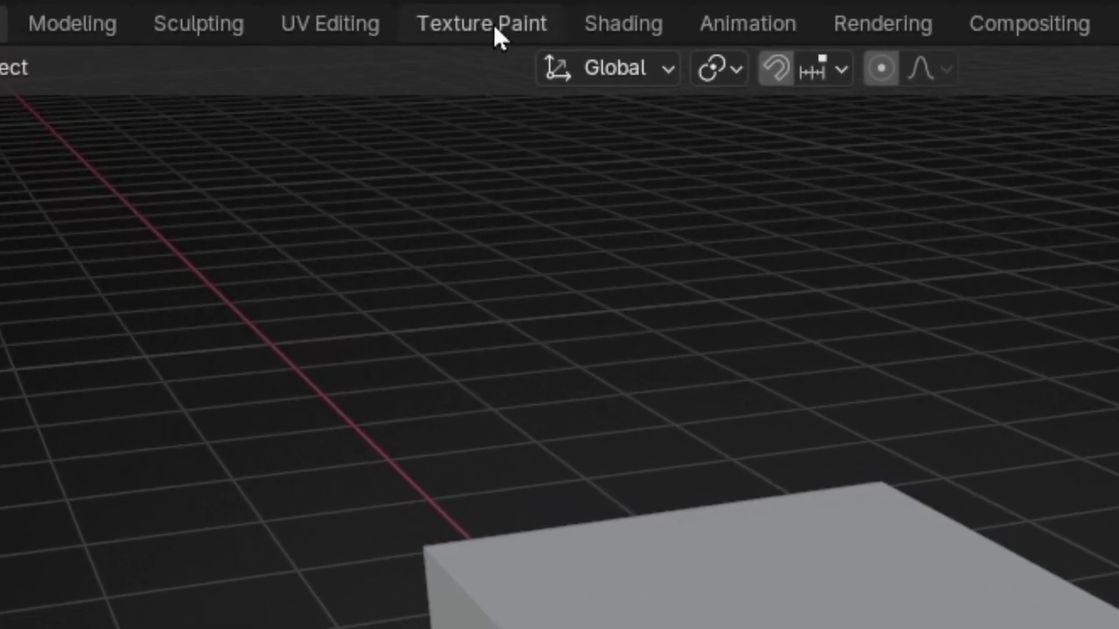
left_click(446, 24)
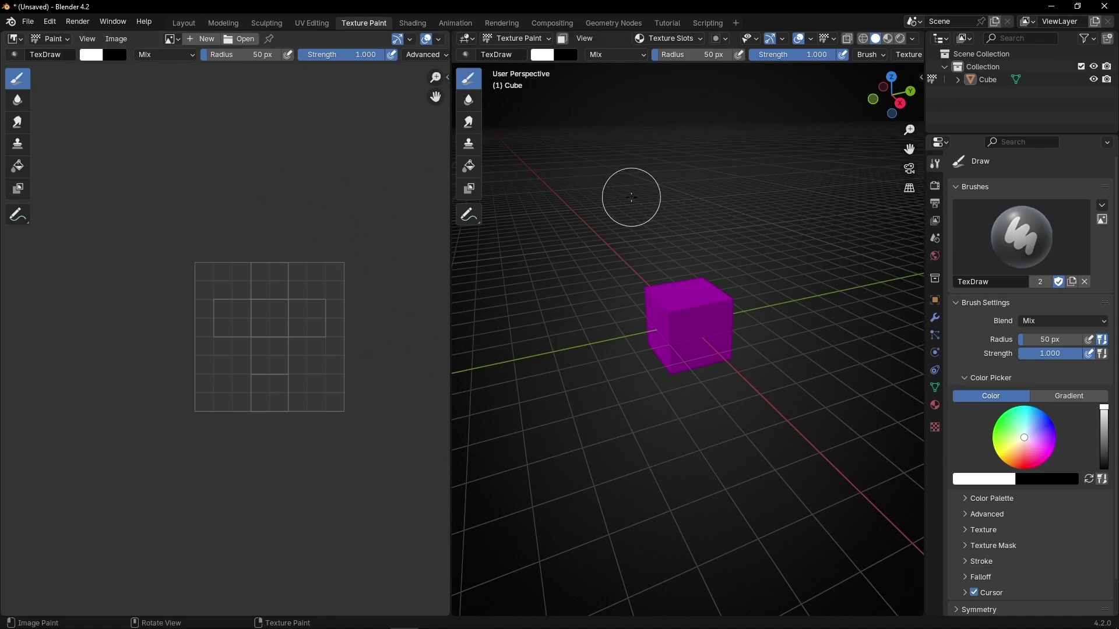
left_click(183, 24)
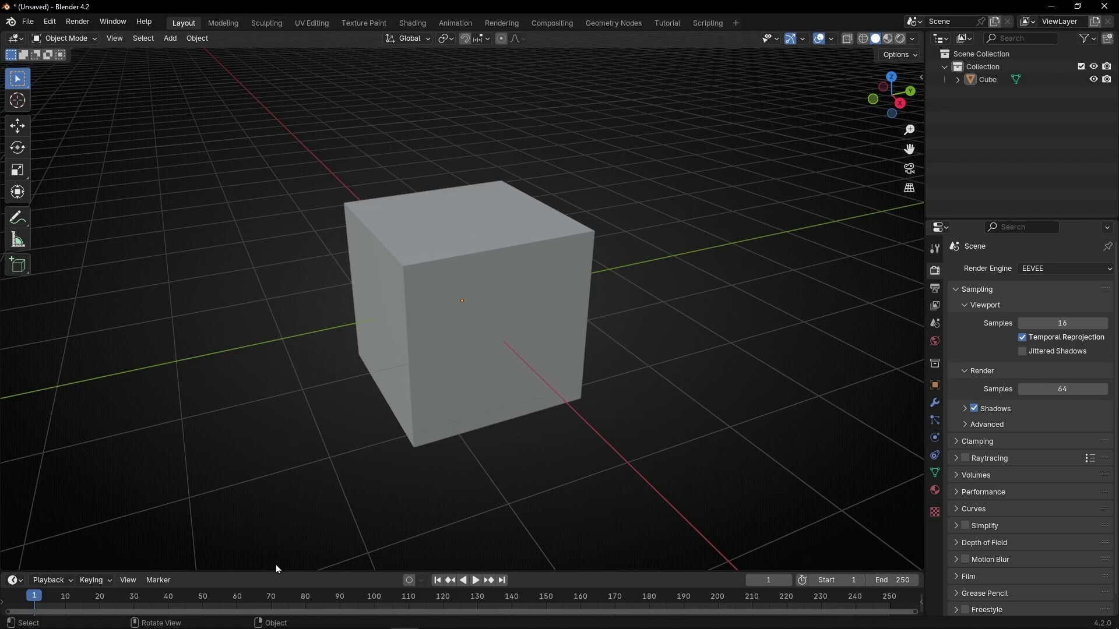
Step: Enlarge the timeline area and turn it into a Shader Editor showing the cube's material nodes, without the sidebar
left_click_drag(277, 571, 307, 332)
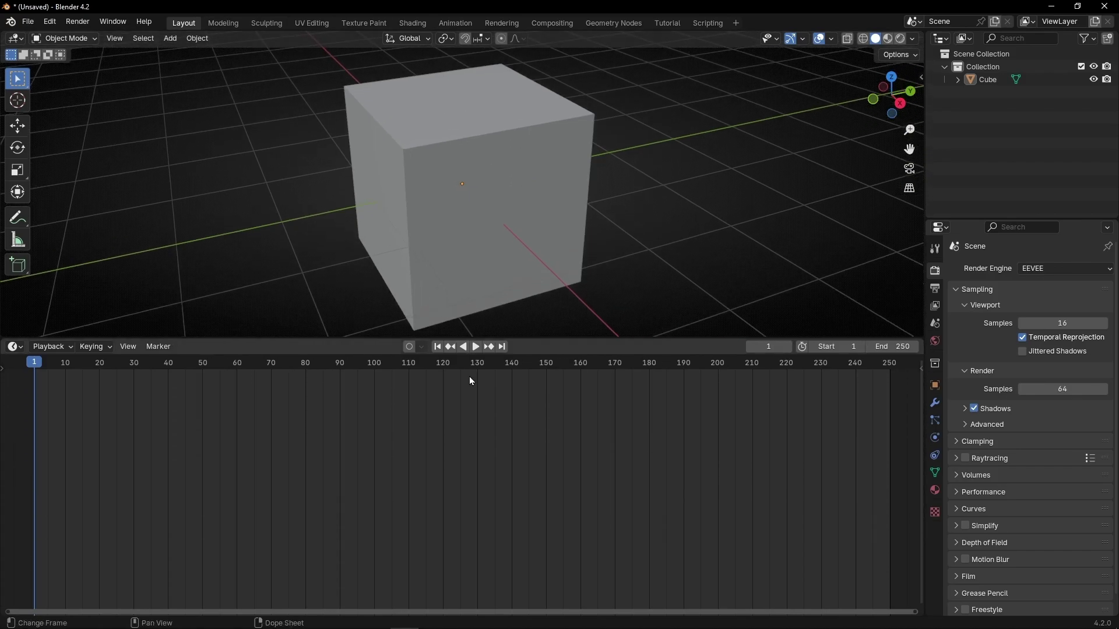
left_click(14, 347)
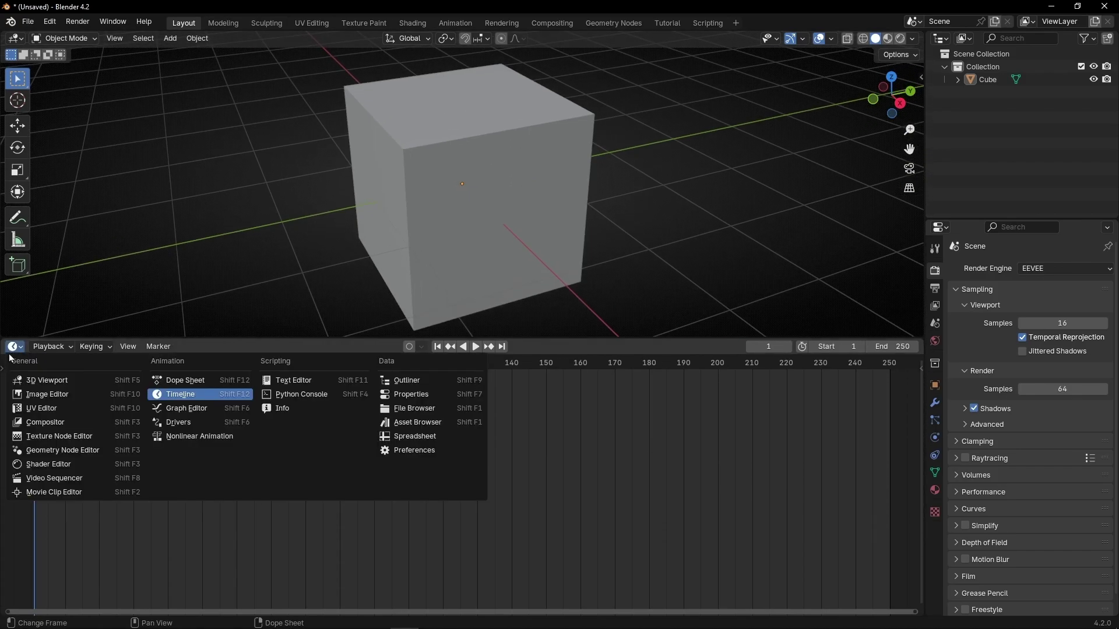
left_click(47, 464)
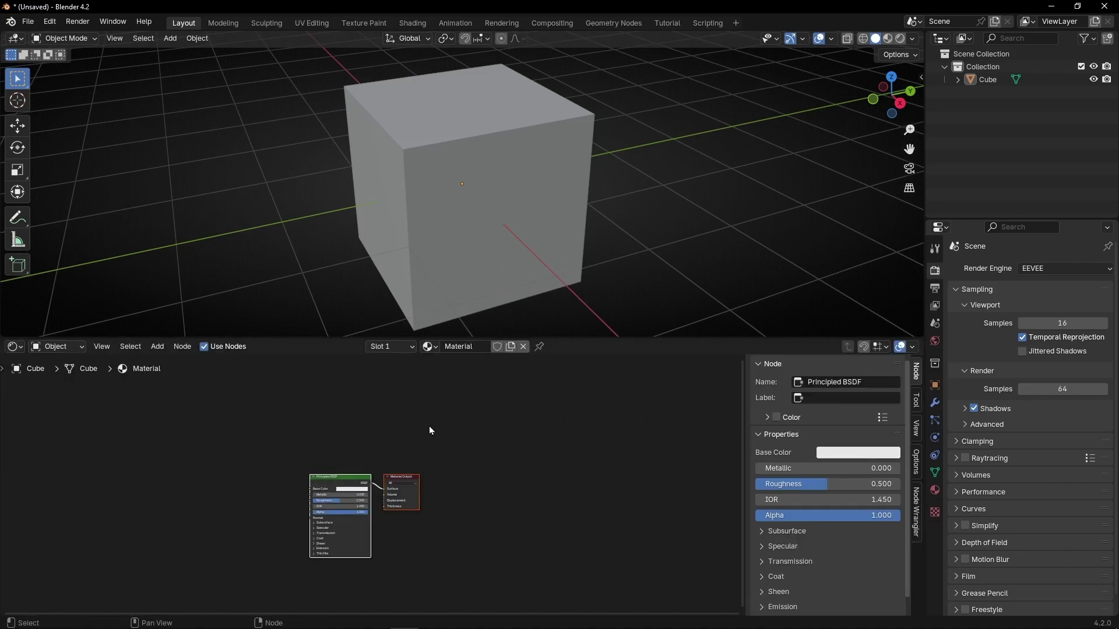
key("n")
key("Home")
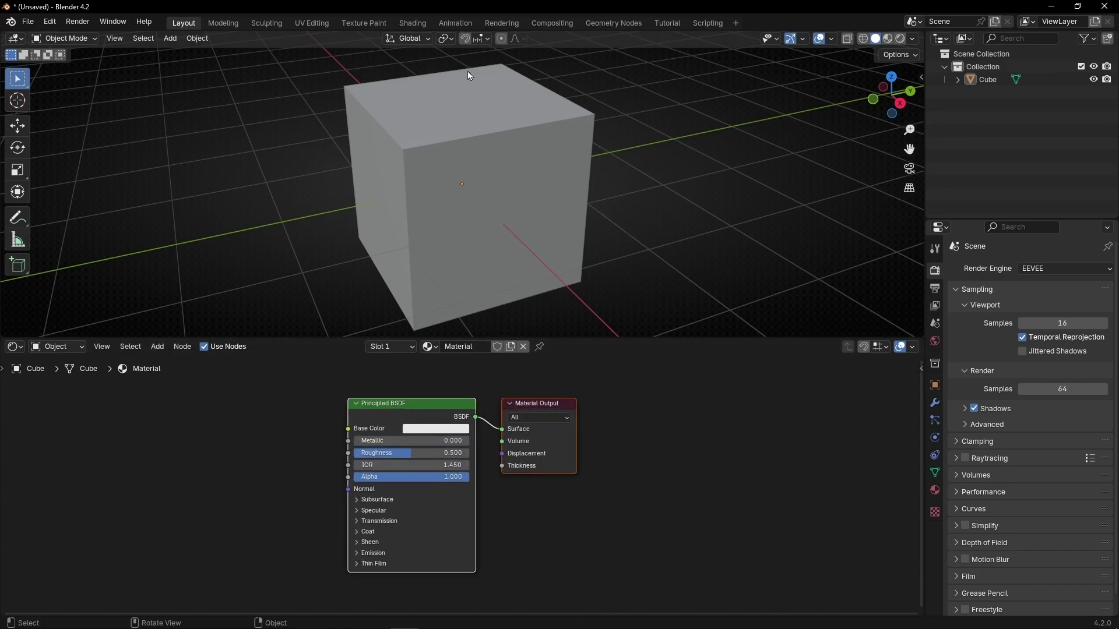
Step: Display the viewport in Material Preview shading, put the cube in Texture Paint mode and try the brush on it
left_click(883, 41)
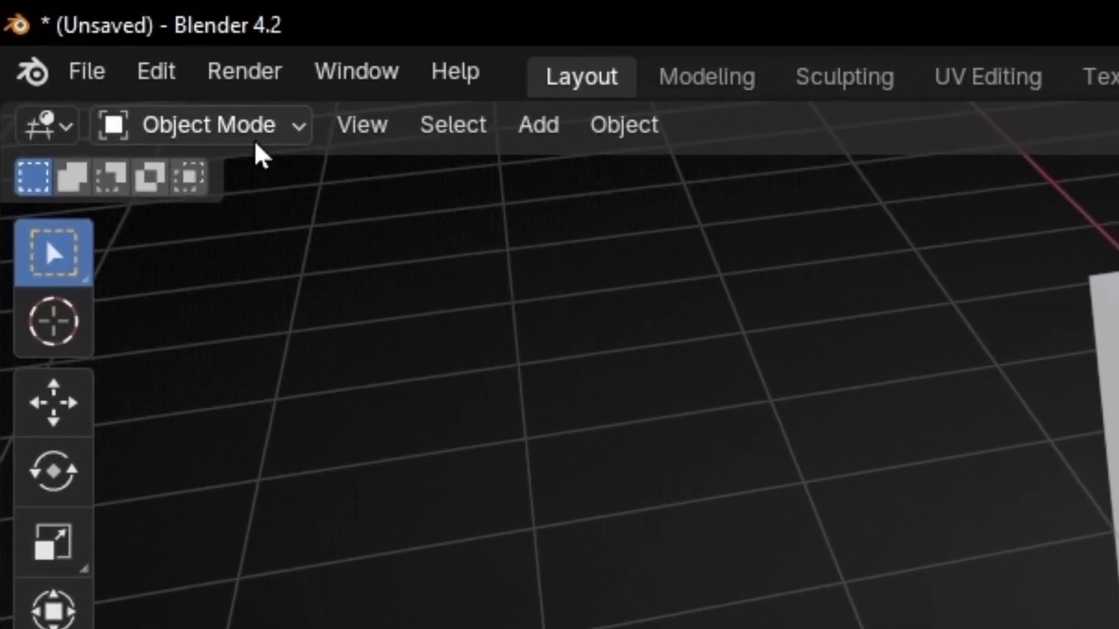
left_click(202, 102)
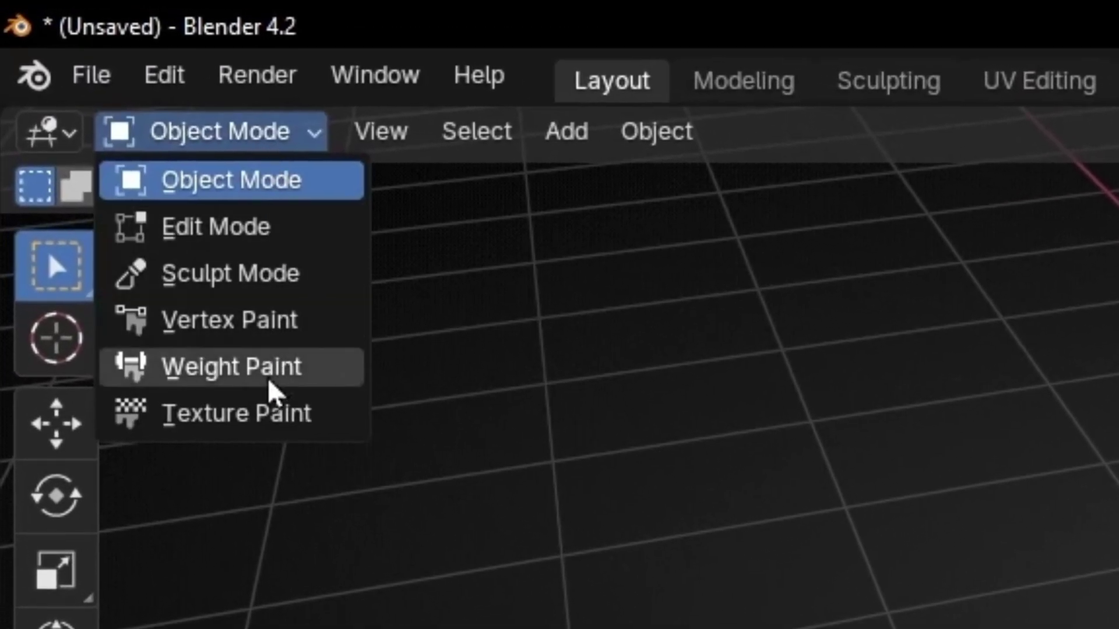
left_click(266, 402)
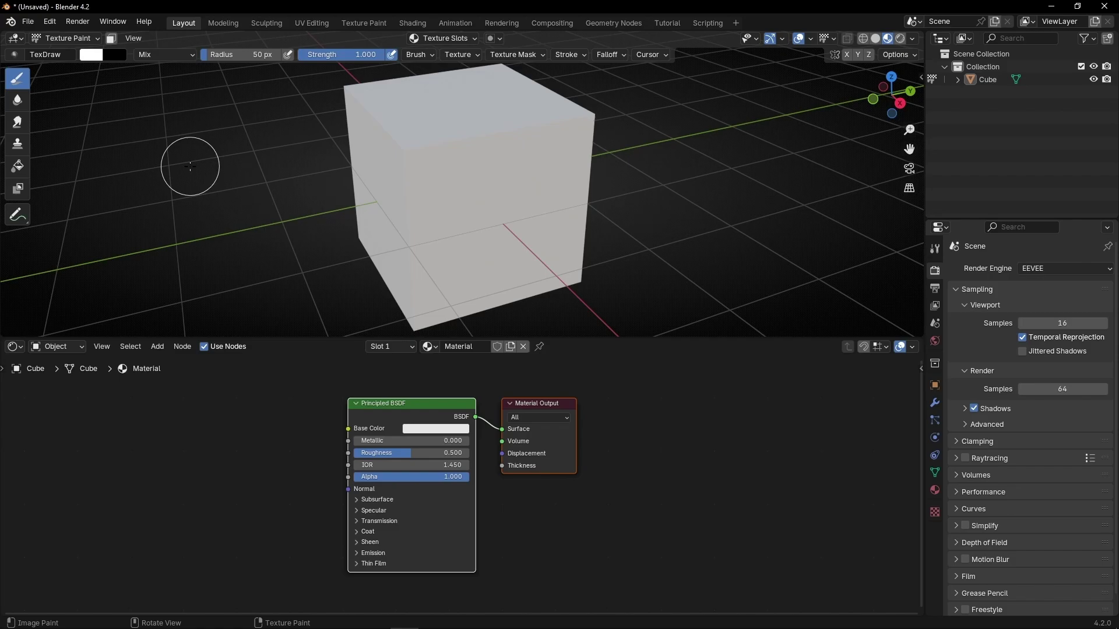
left_click(511, 197)
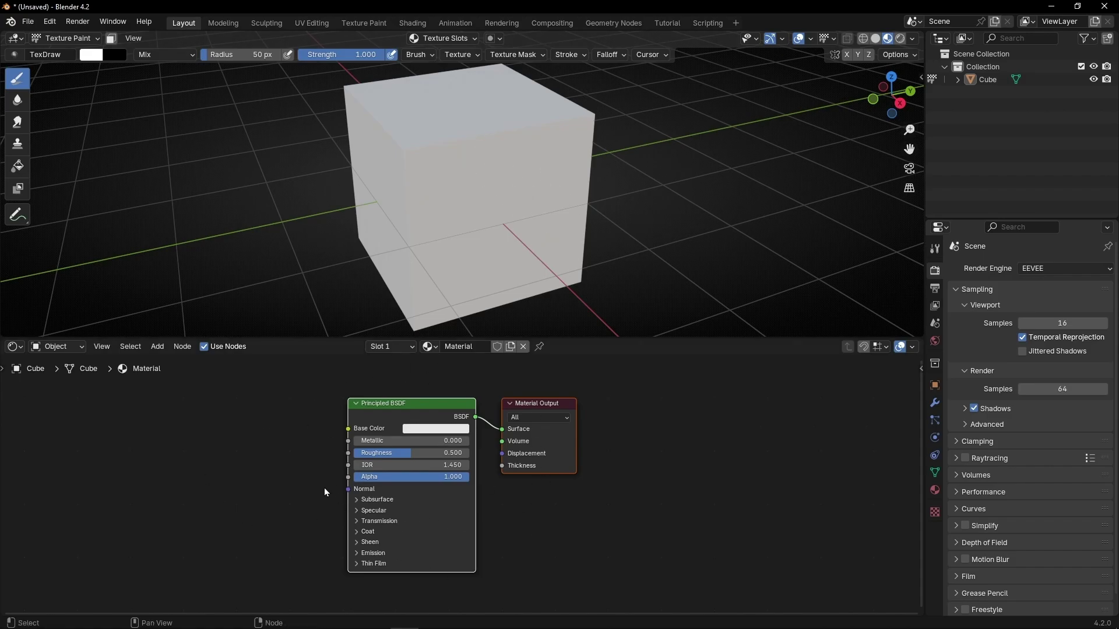
Step: Add an Image Texture node beside the Principled BSDF and connect its Color output to Base Color
key("shift+a")
type("image")
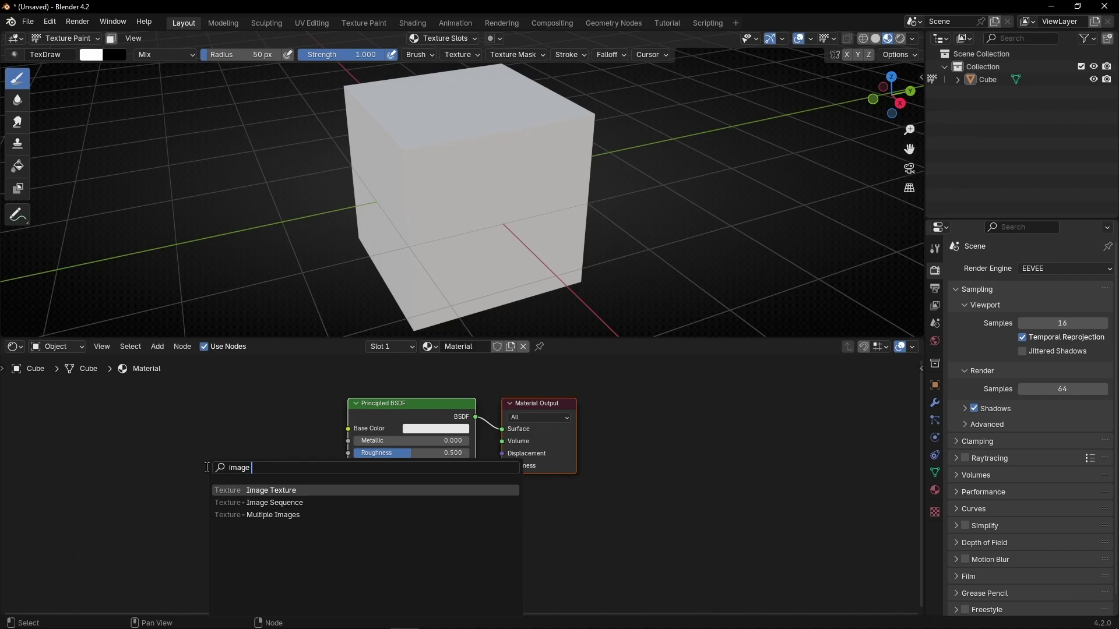
key("Return")
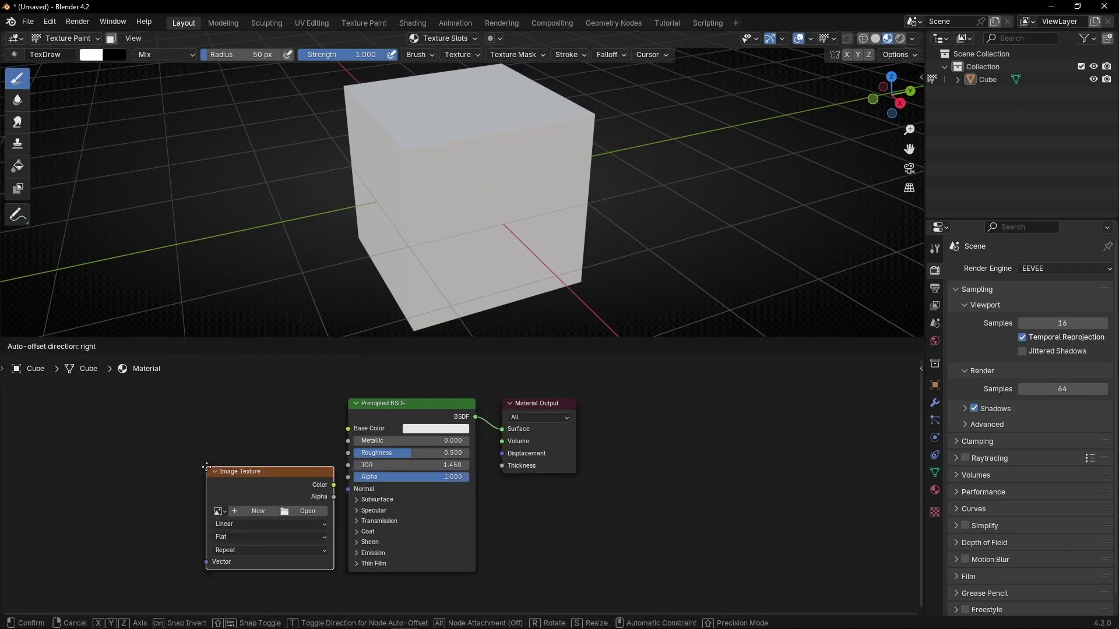
left_click(160, 412)
left_click_drag(287, 428, 343, 428)
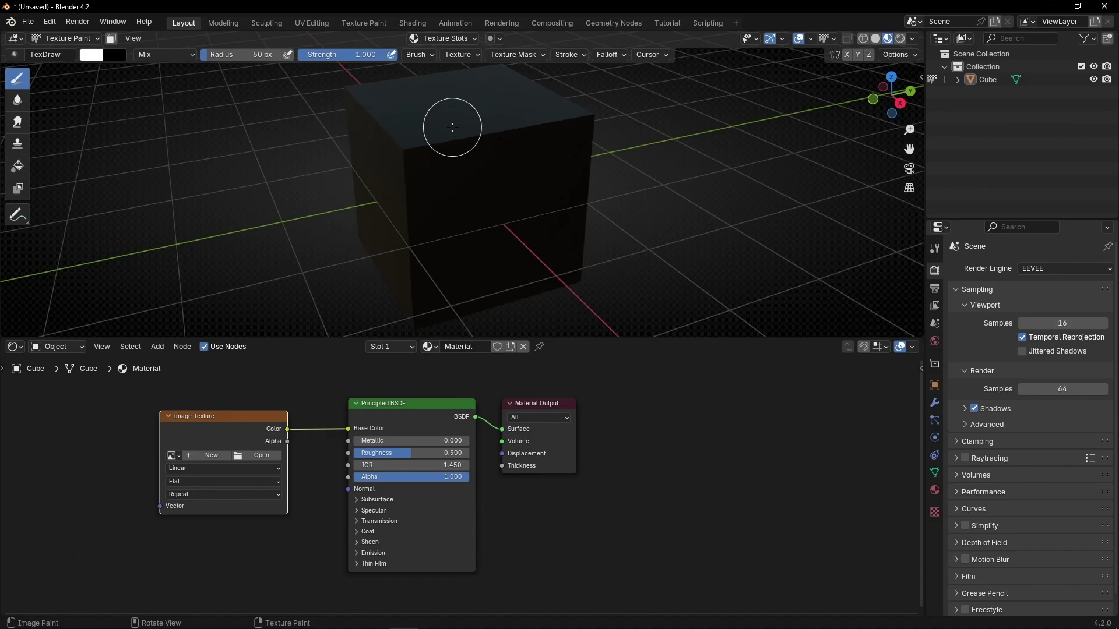
left_click(485, 240)
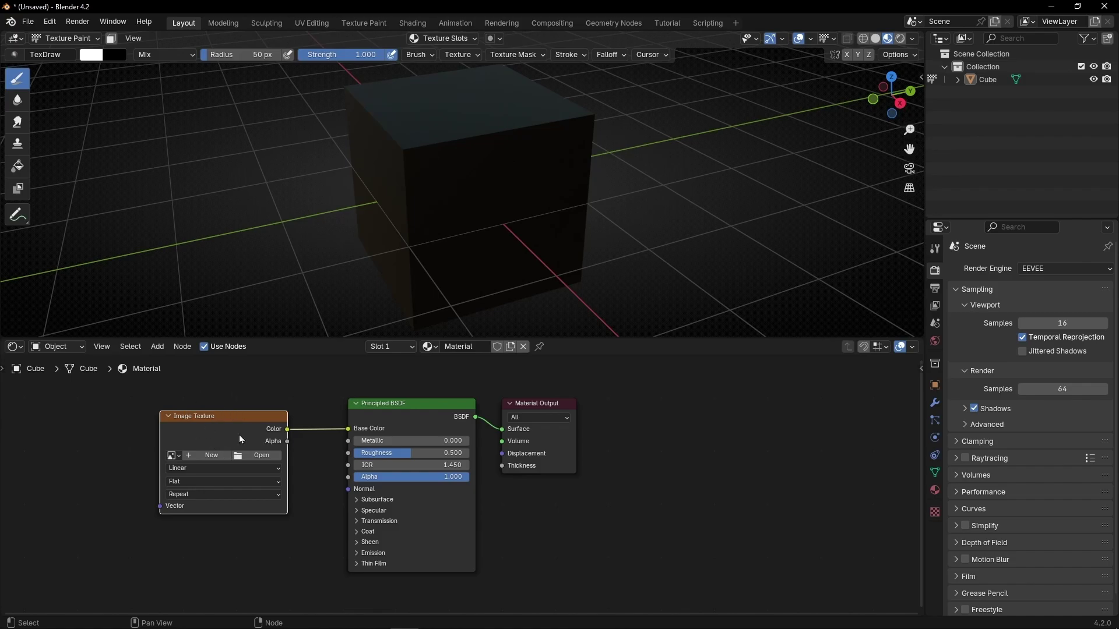
Step: Create a new blank 1024 px image named "My texture" in the Image Texture node
key("KP_Decimal")
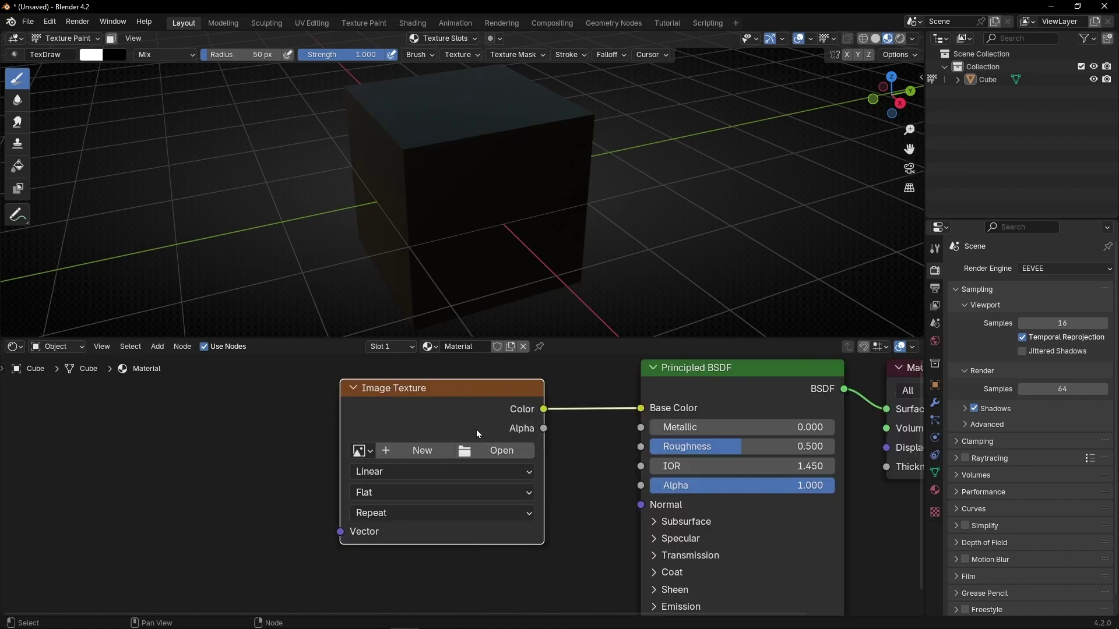
left_click(423, 451)
type("My")
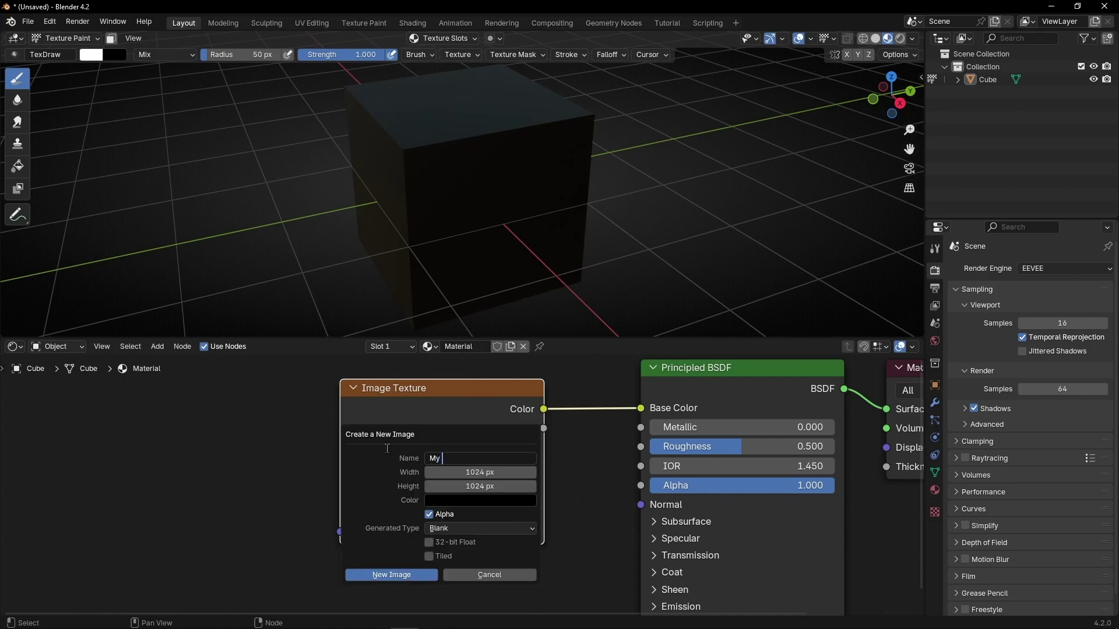
type(" texture")
left_click(393, 575)
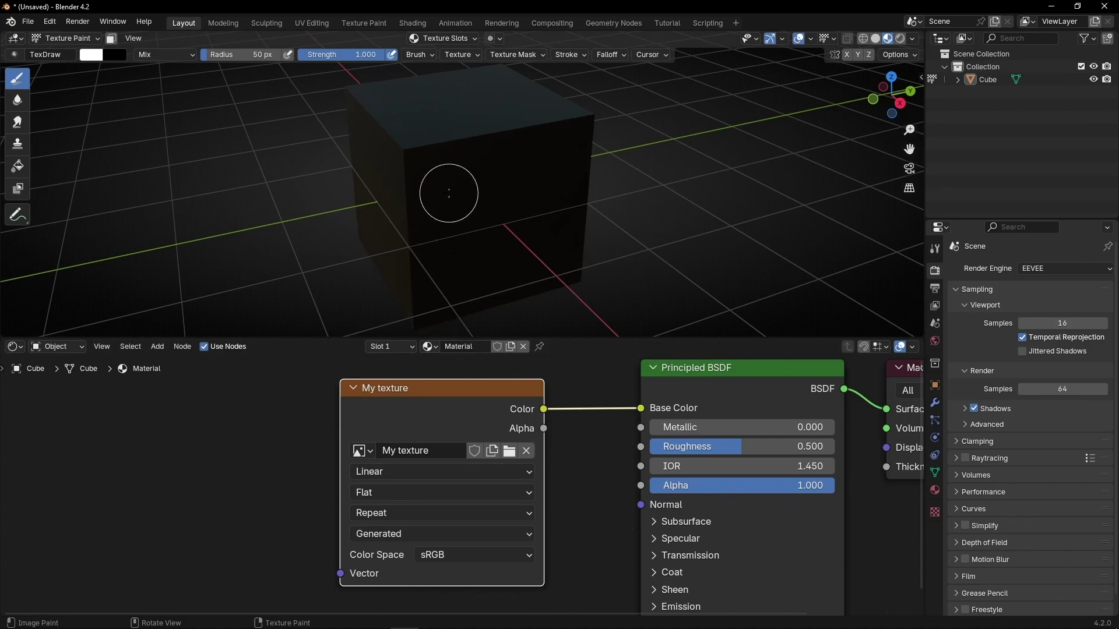
Step: Paint crossing white strokes on several sides of the cube with the Draw brush
left_click_drag(512, 137, 412, 225)
left_click_drag(412, 124, 505, 217)
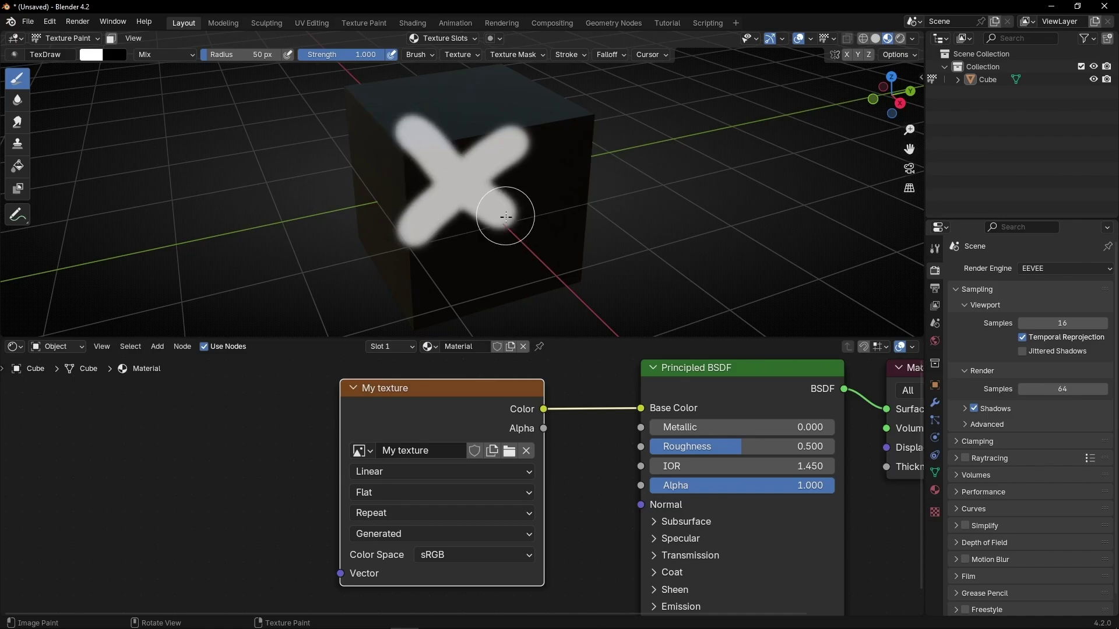
left_click_drag(425, 113, 357, 187)
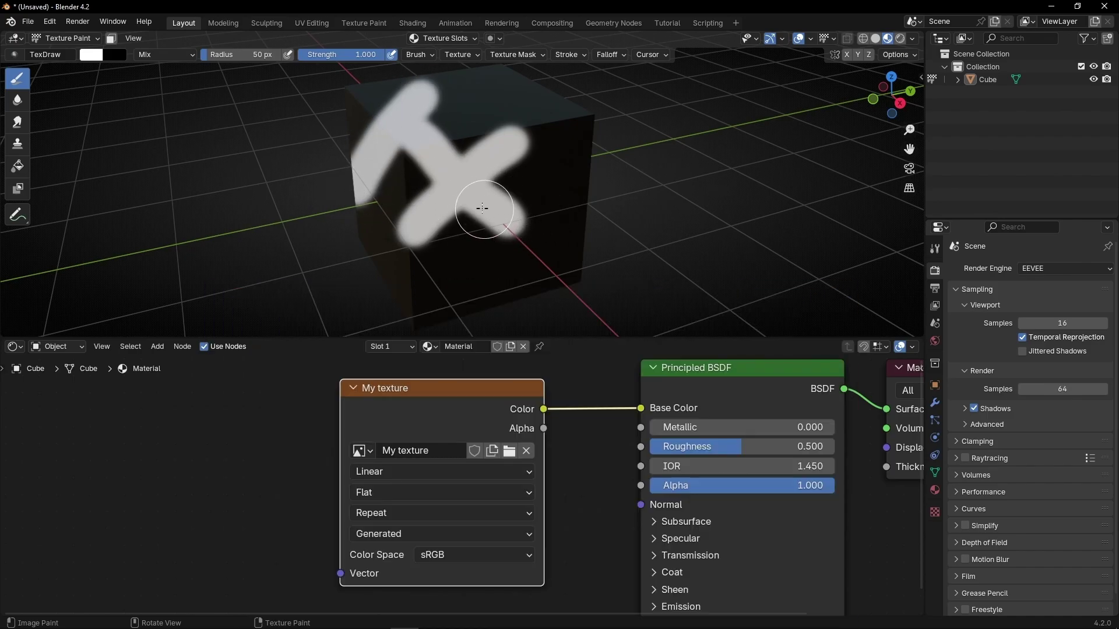
mouse_move(482, 208)
middle_mouse_down()
mouse_move(357, 165)
mouse_move(404, 136)
middle_mouse_up()
left_click_drag(404, 136, 492, 198)
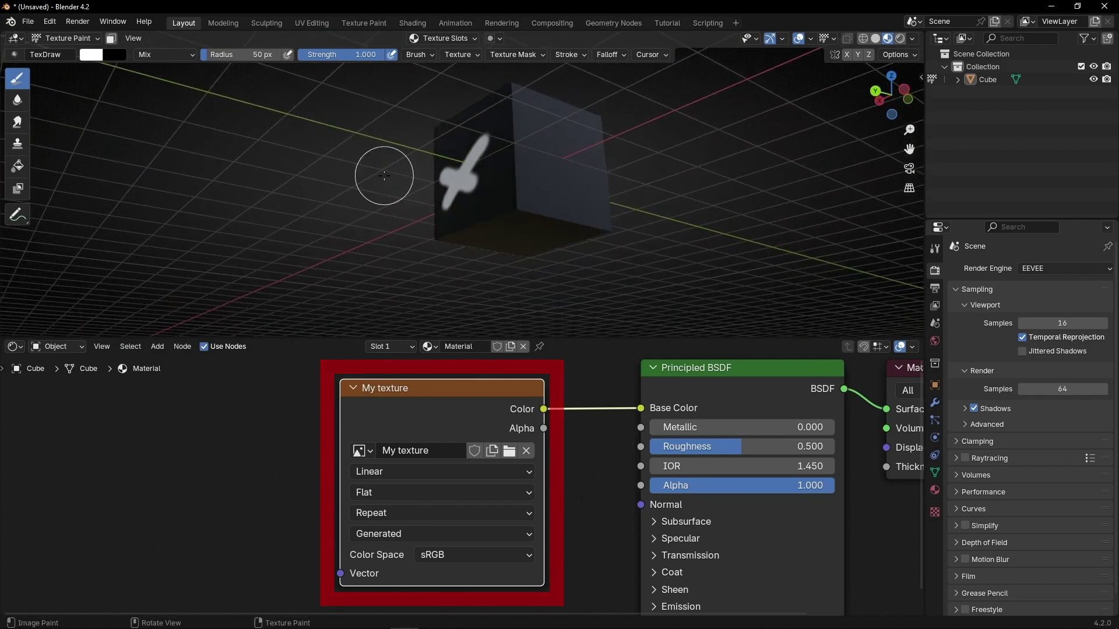
mouse_move(586, 169)
left_mouse_down()
mouse_move(549, 220)
mouse_move(525, 137)
left_mouse_up()
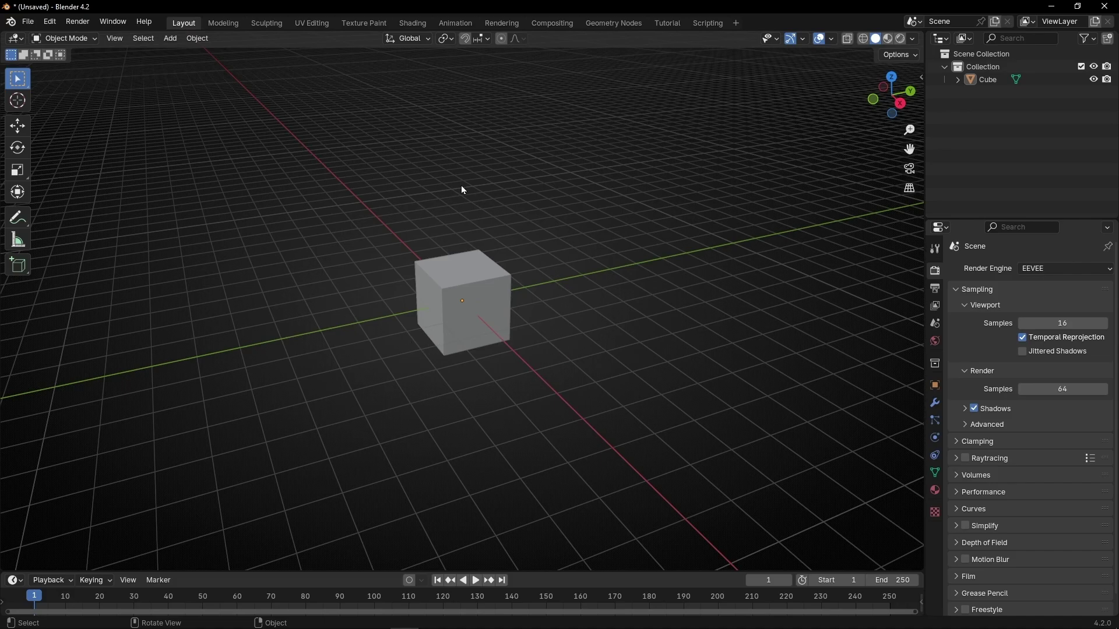
Step: Switch the fresh cube scene to the Texture Paint workspace and bring the cube closer in the 3D viewport
left_click(361, 27)
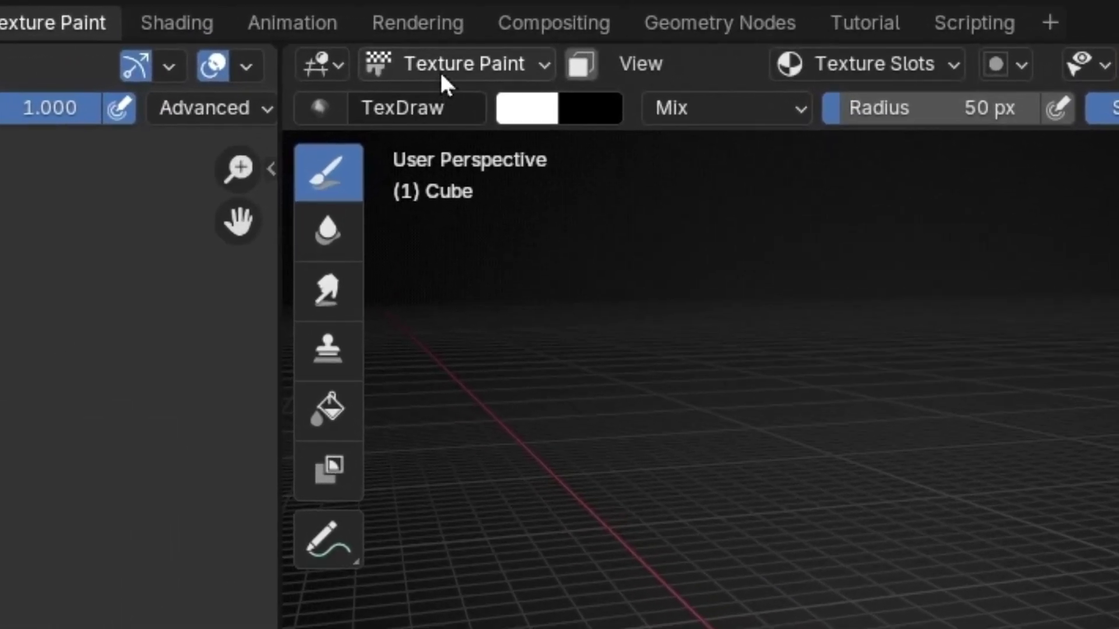
left_click(510, 40)
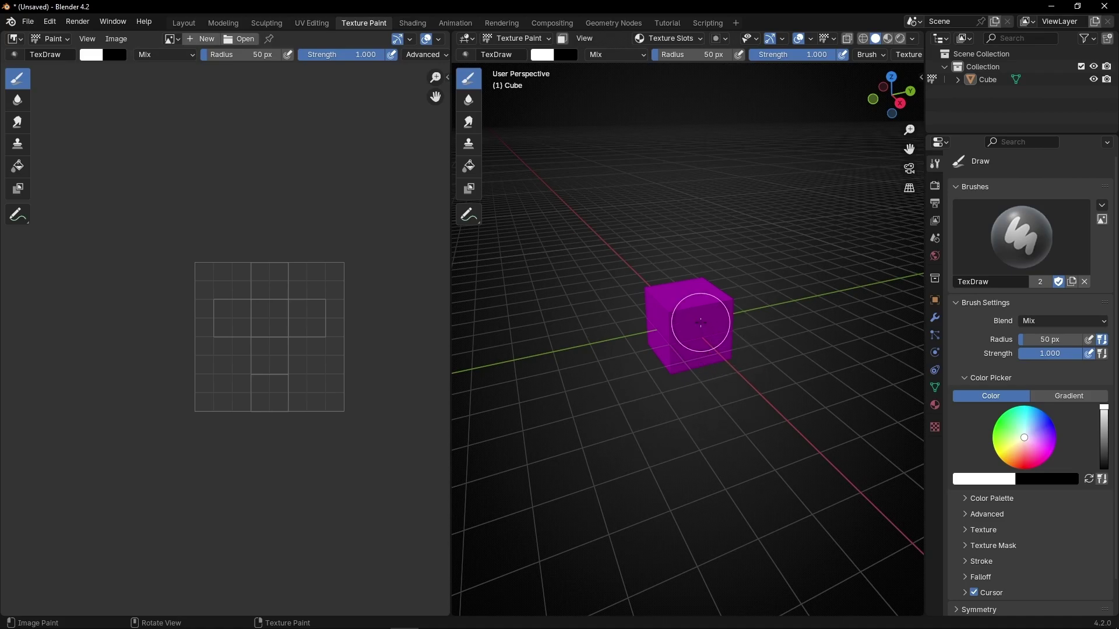
scroll(701, 322, "up", 5)
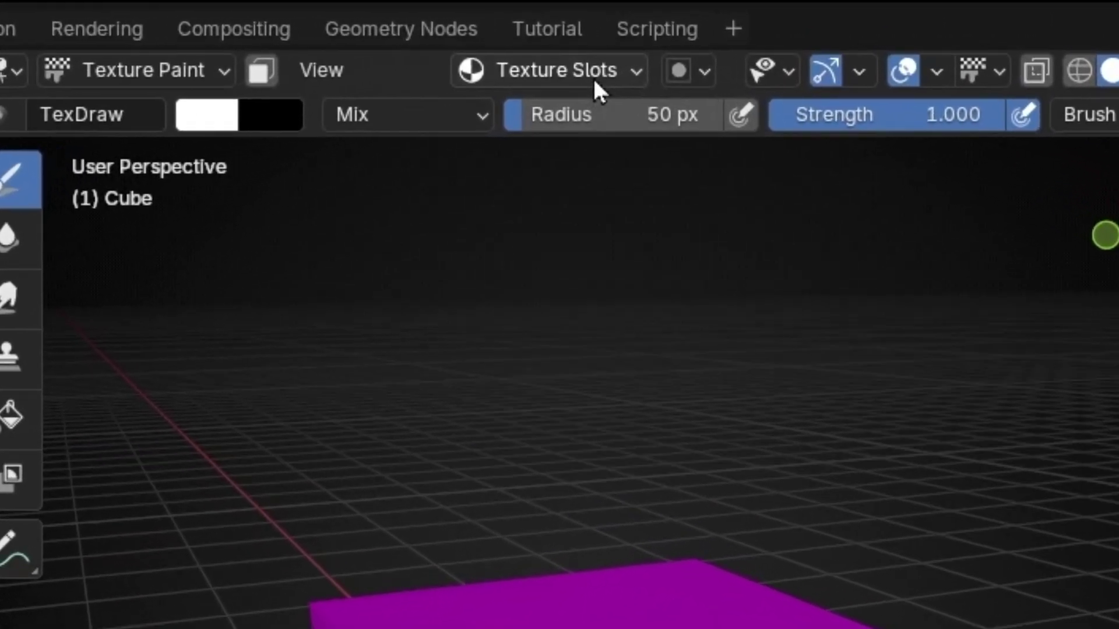
left_click(676, 44)
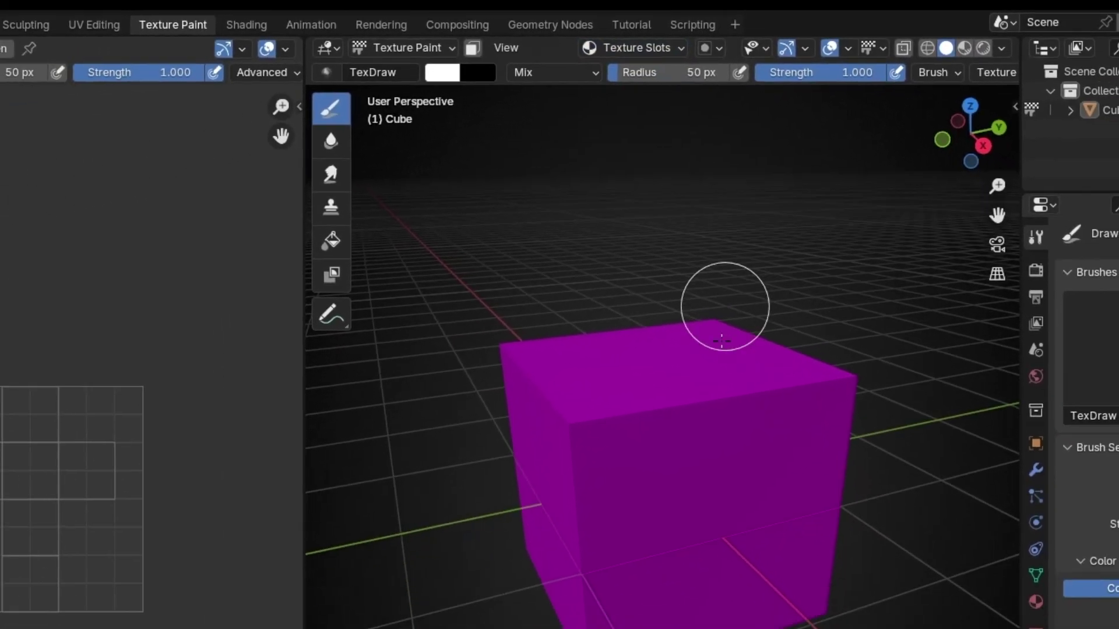
Step: Replace the Image Editor with a Shader Editor showing all of the cube's material nodes, without the sidebar
left_click(15, 39)
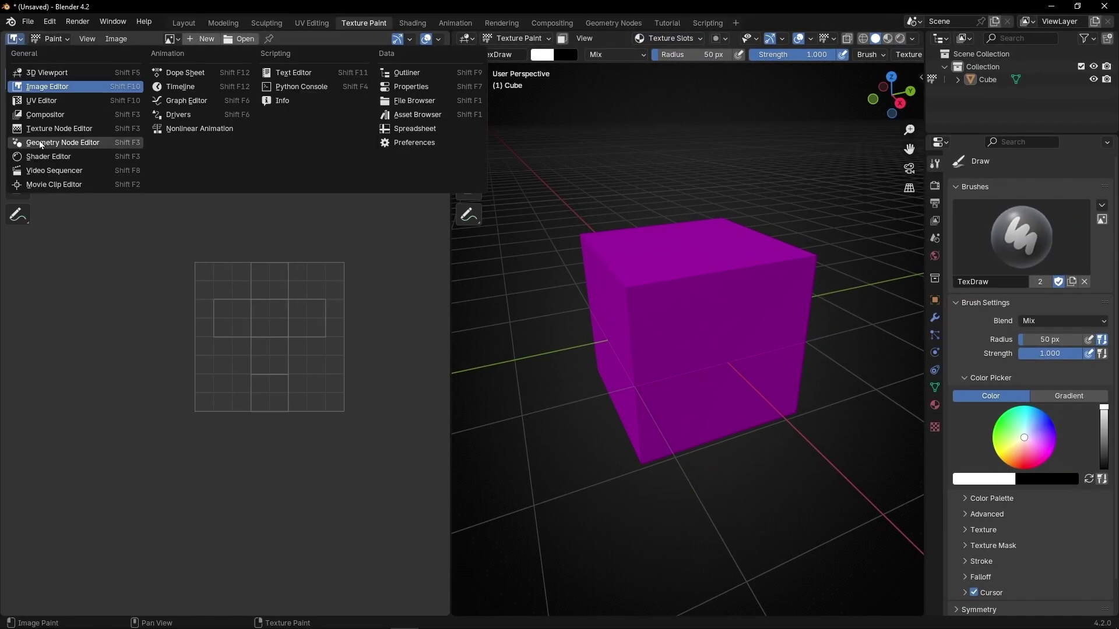
left_click(47, 156)
key("n")
key("Home")
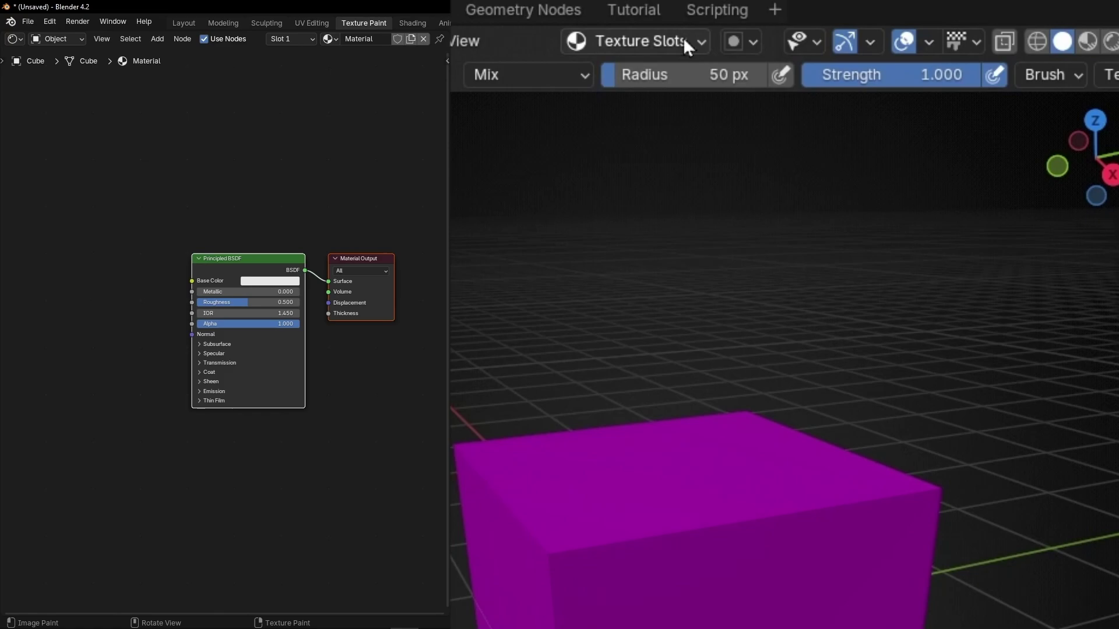
Step: Add a Base Color paint slot named "My texture" to the cube's material, filled with black
left_click(691, 37)
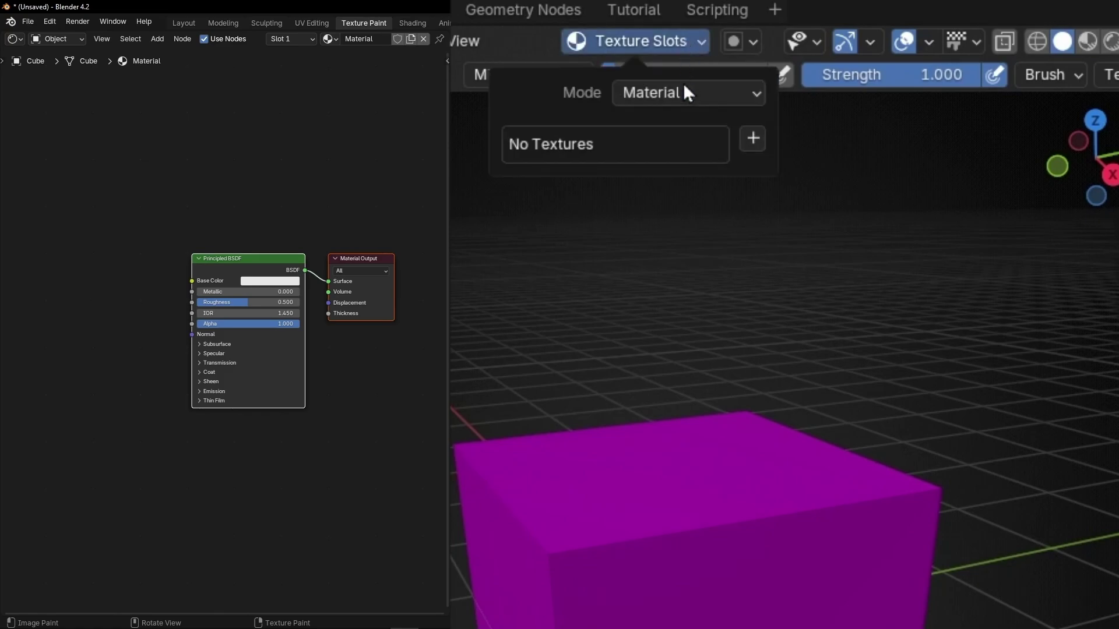
left_click(753, 139)
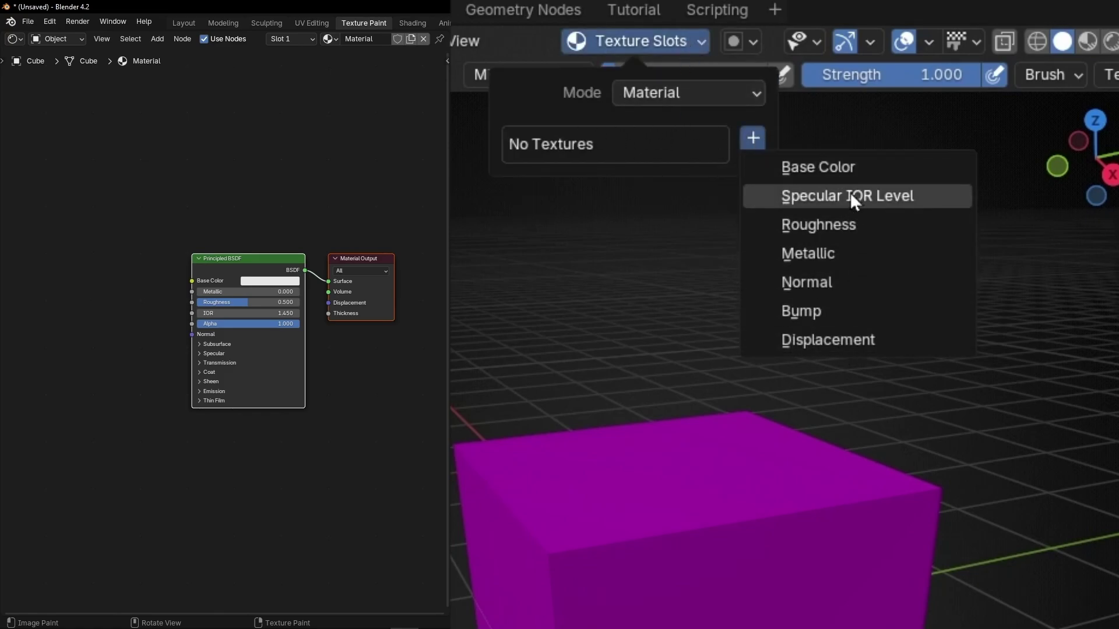
left_click(865, 165)
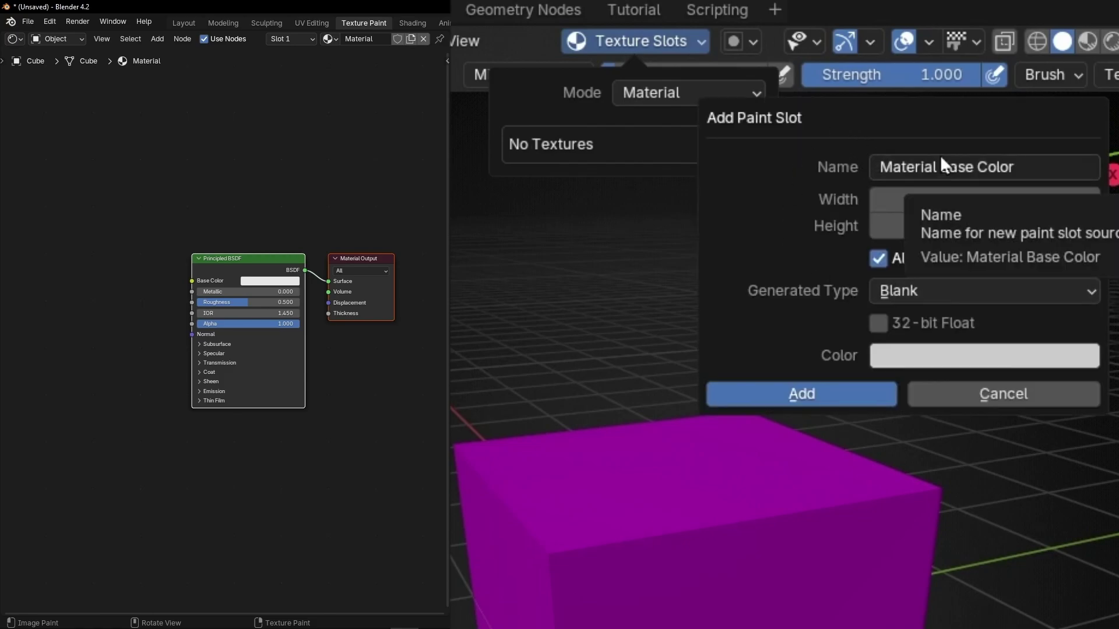
left_click(986, 166)
type("My texture")
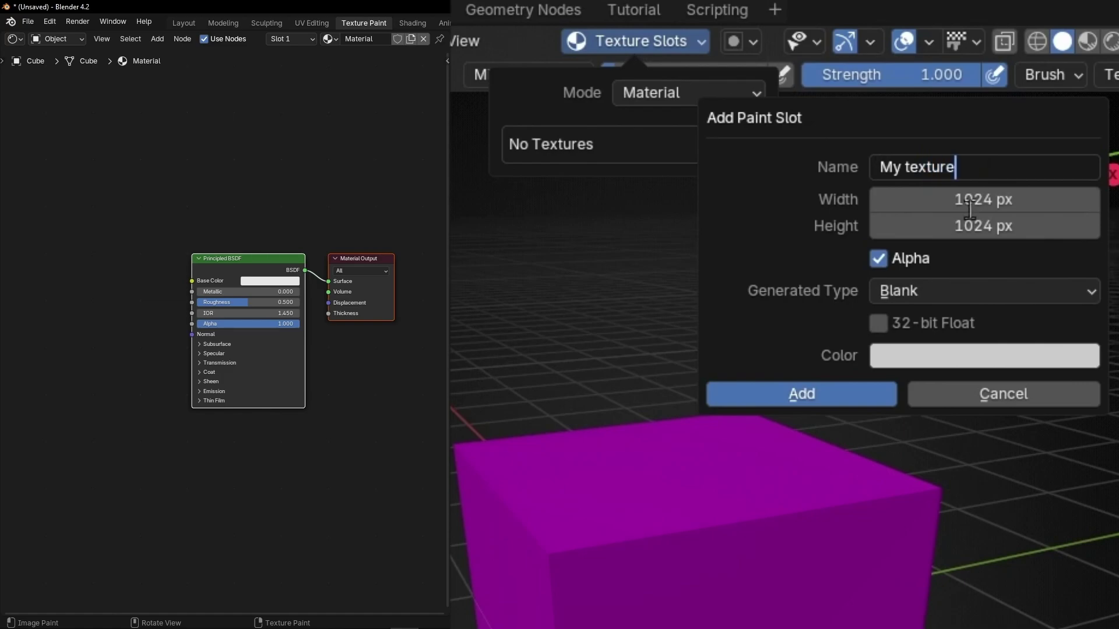
left_click(920, 360)
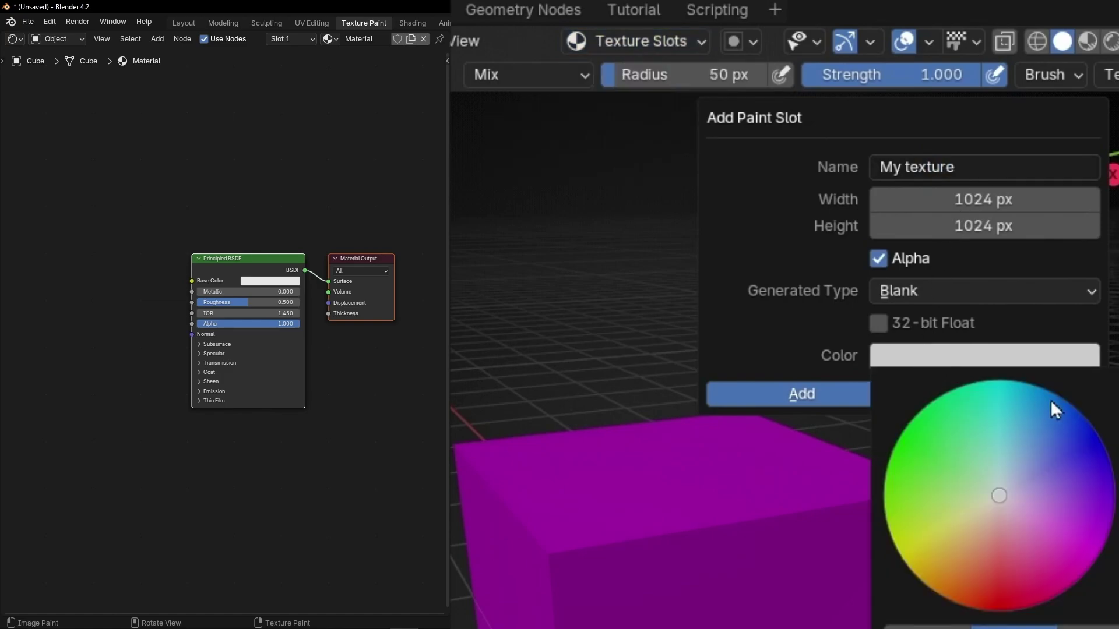
left_click_drag(1113, 402, 1113, 618)
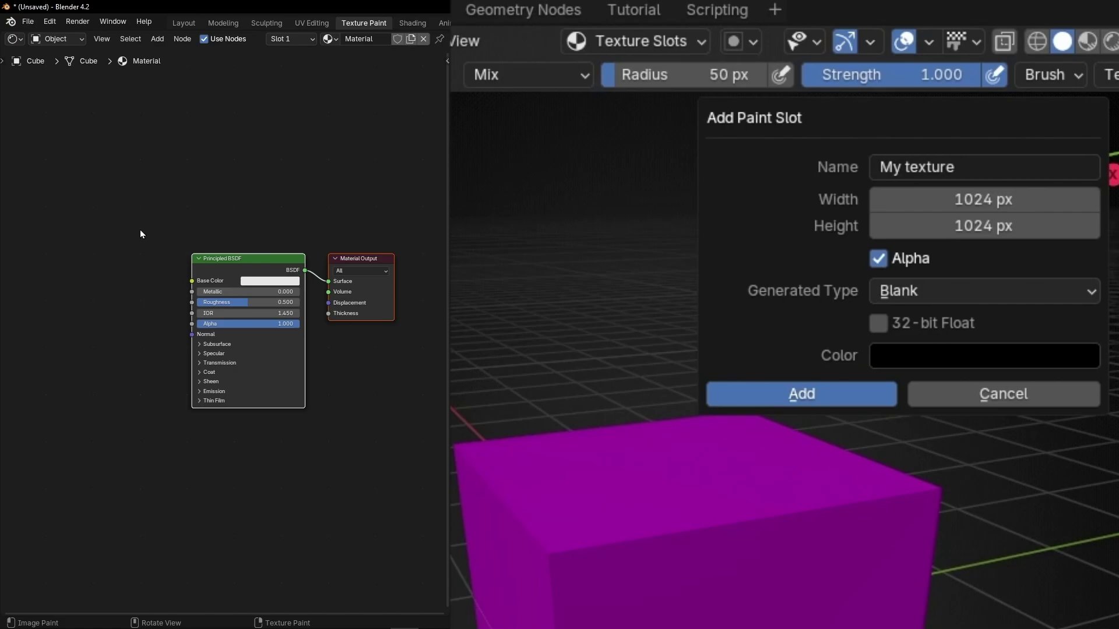
left_click(767, 396)
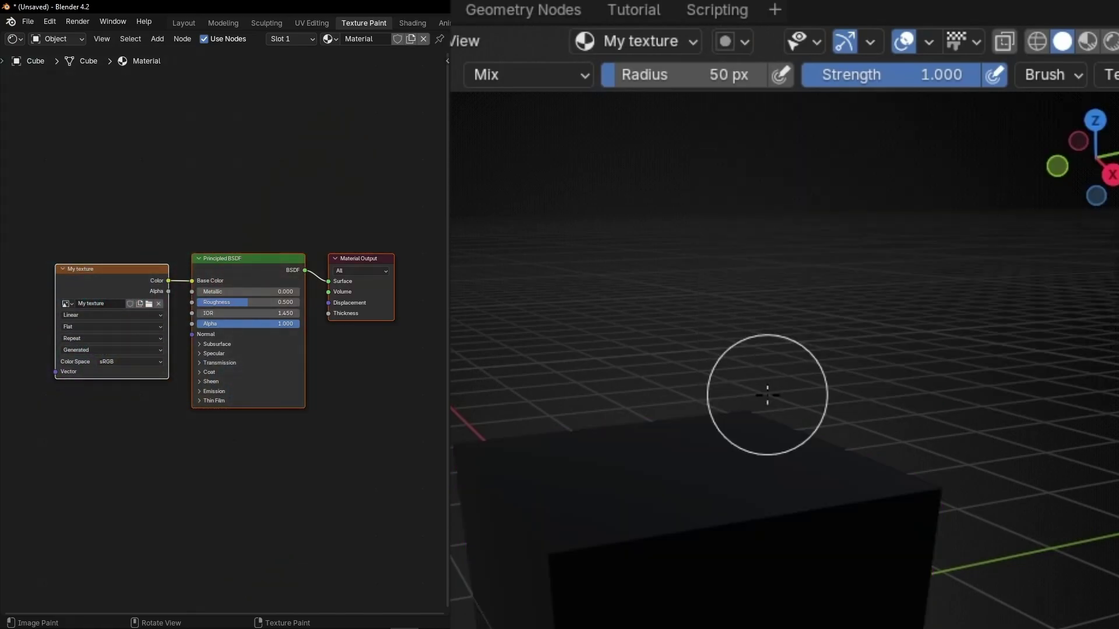
Step: Paint two crossing white strokes over the cube's top and front faces in the My texture slot
left_click(648, 42)
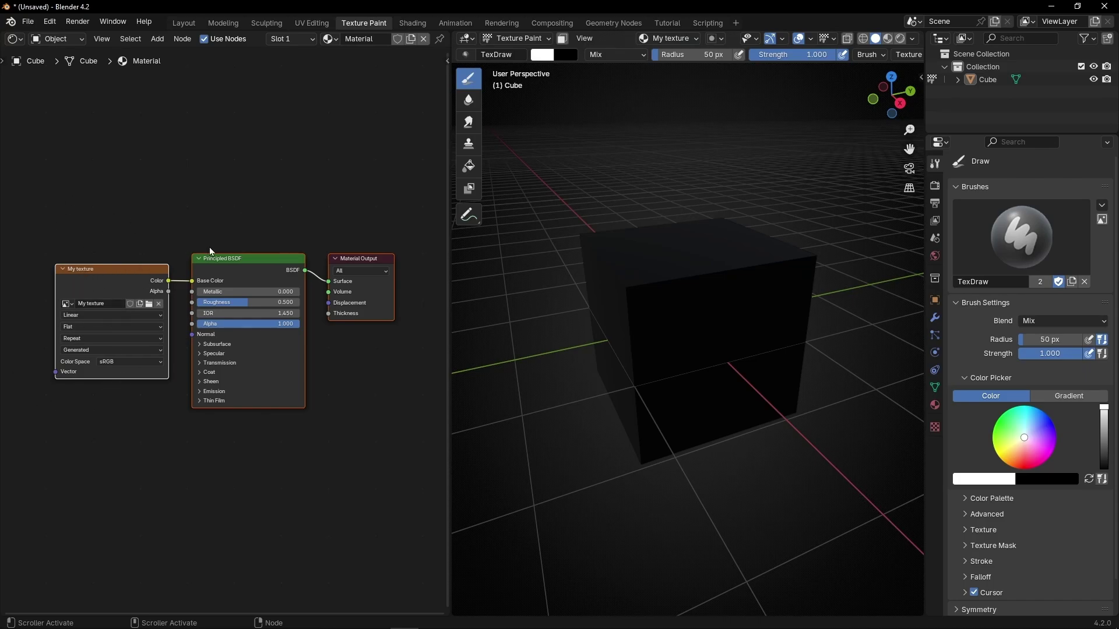
left_click_drag(749, 252, 647, 379)
left_click_drag(622, 251, 748, 357)
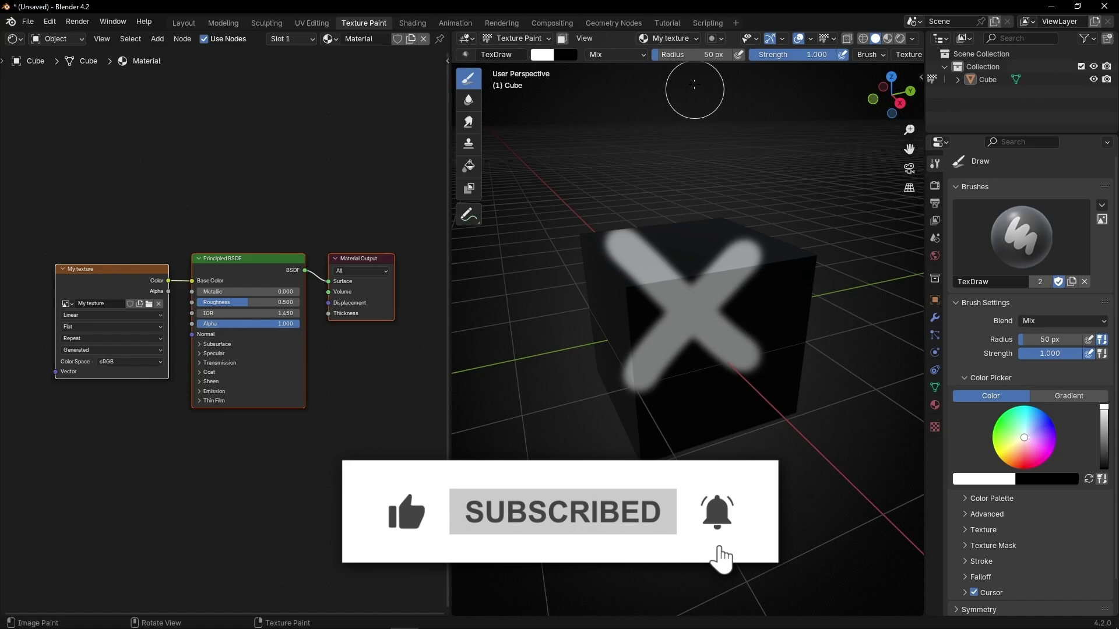
Step: Add a second Base Color paint slot named "Texture 2" with a blue fill color
left_click(687, 41)
left_click(725, 86)
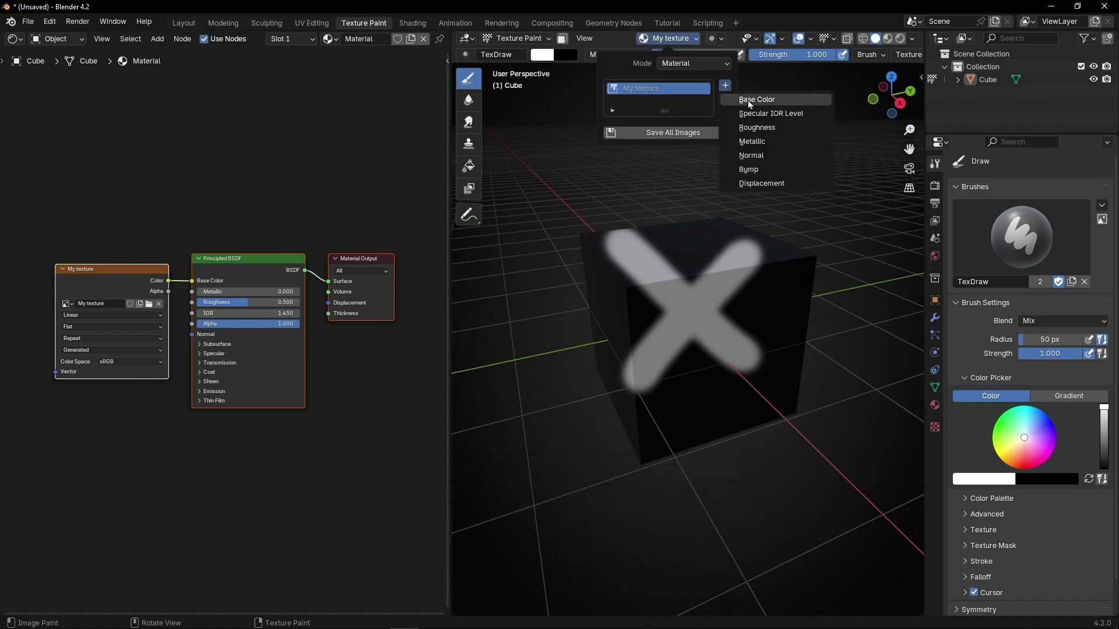
left_click(749, 99)
left_click(784, 198)
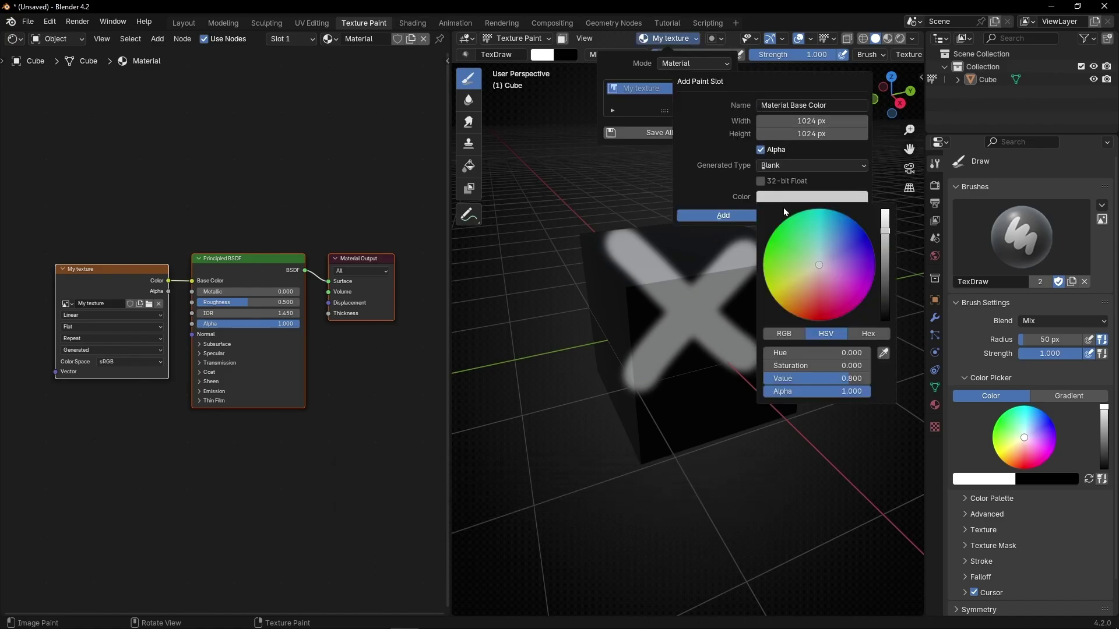
left_click(856, 232)
left_click(831, 104)
type("Texture 2")
left_click(722, 215)
Step: Paint crossing white strokes on the cube in the Texture 2 slot, switching to My texture and back before the last strokes
left_click_drag(724, 221, 623, 408)
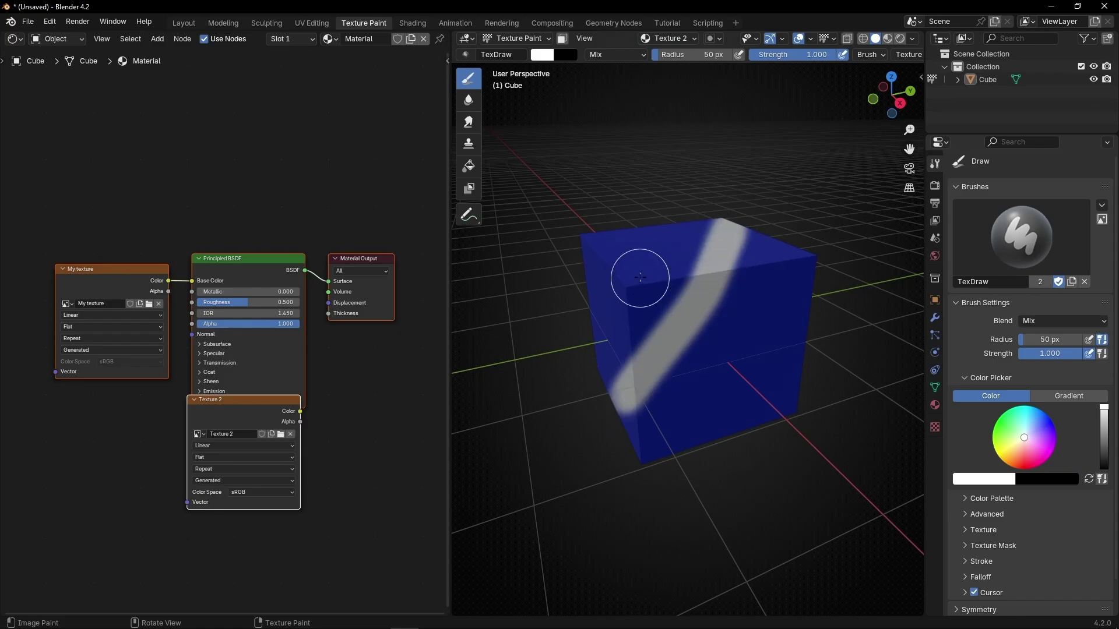
left_click_drag(637, 274, 748, 356)
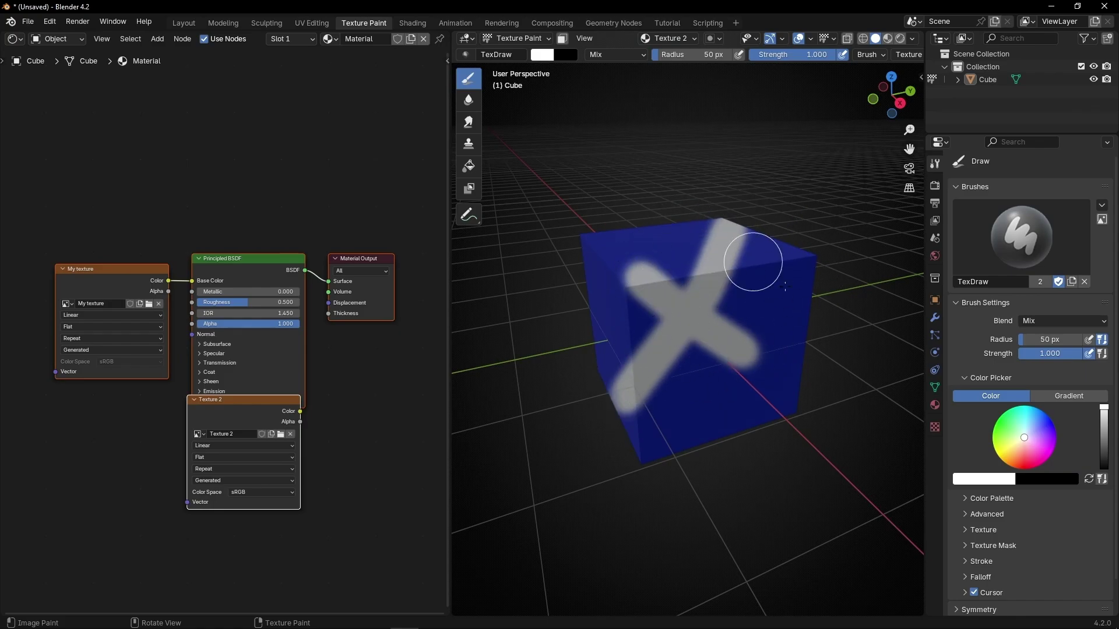
left_click(687, 41)
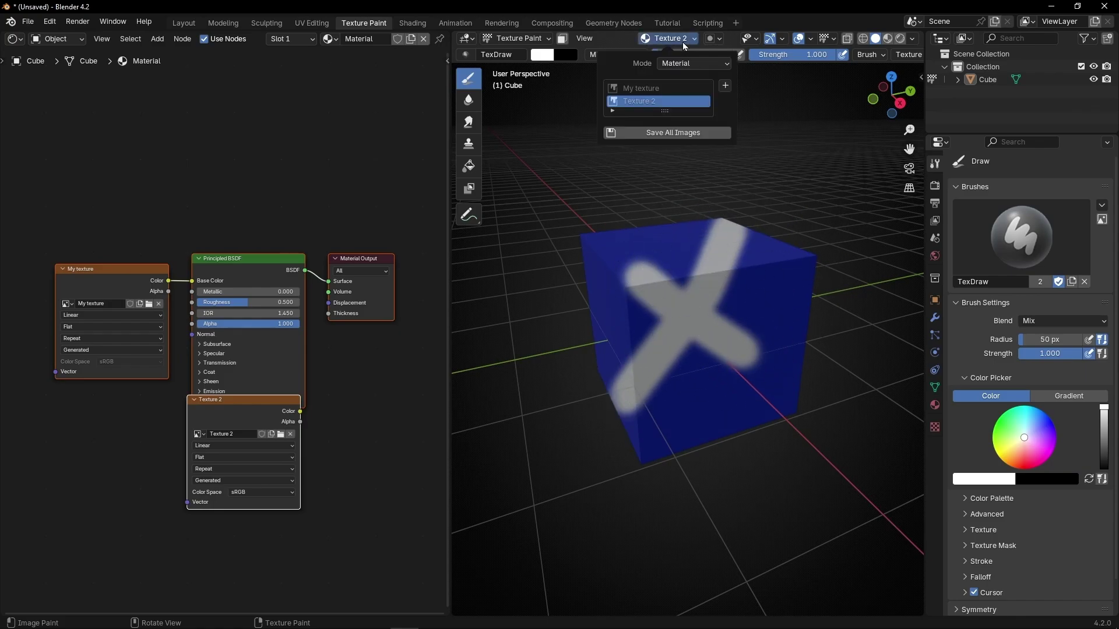
left_click(659, 88)
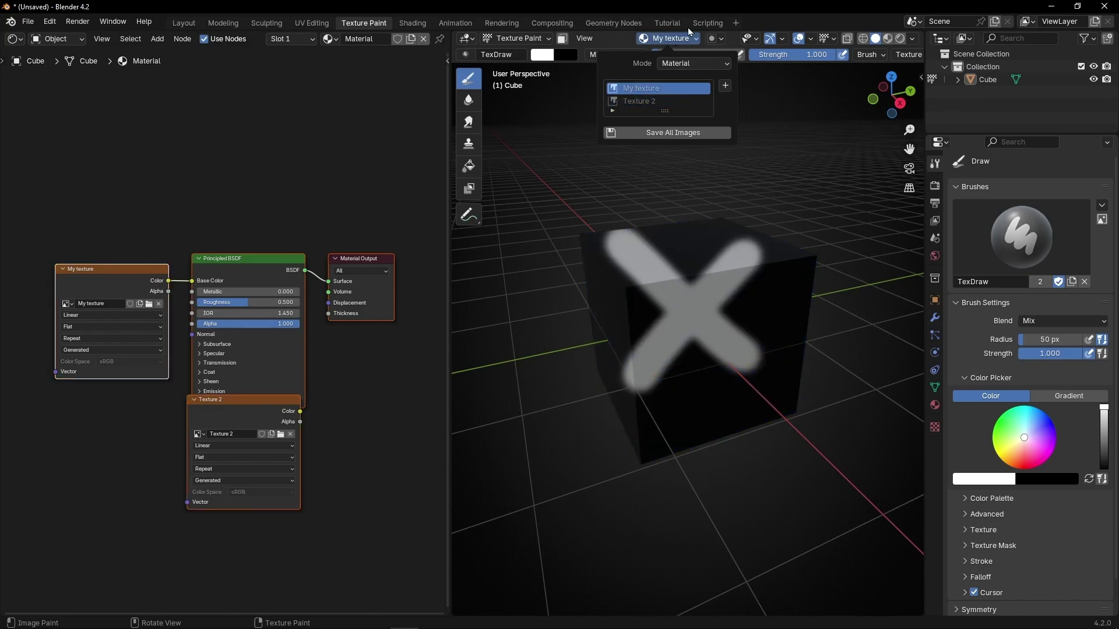
left_click(658, 101)
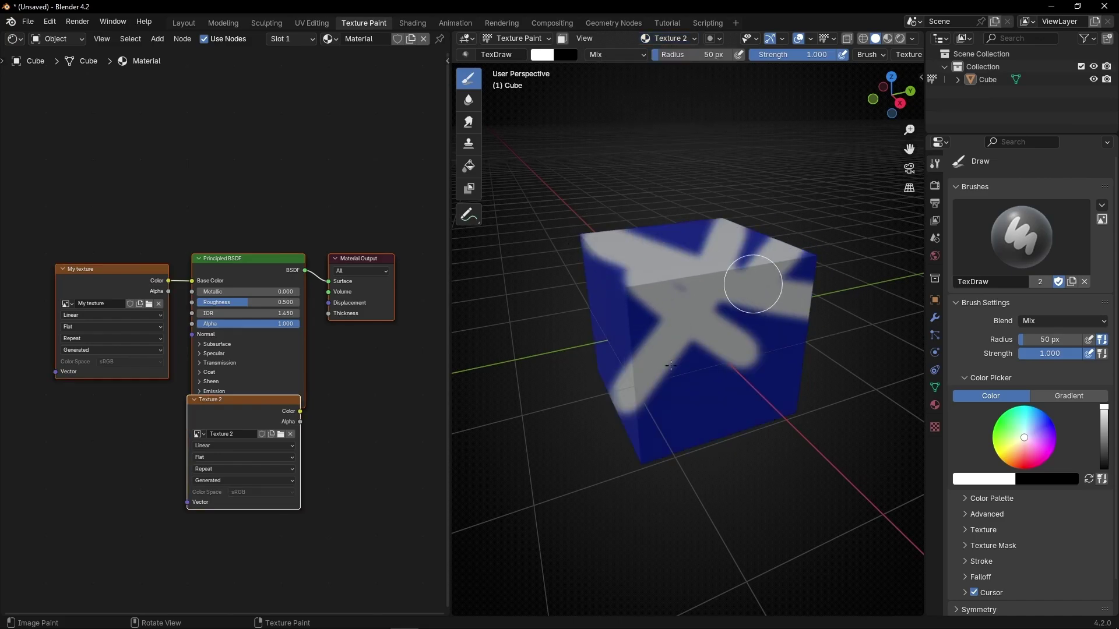
mouse_move(670, 365)
left_mouse_down()
mouse_move(565, 244)
mouse_move(749, 267)
left_mouse_up()
Step: Paint additional white strokes on the cube in the My texture slot, and reactivate the Texture 2 slot
left_click(682, 39)
left_click(662, 85)
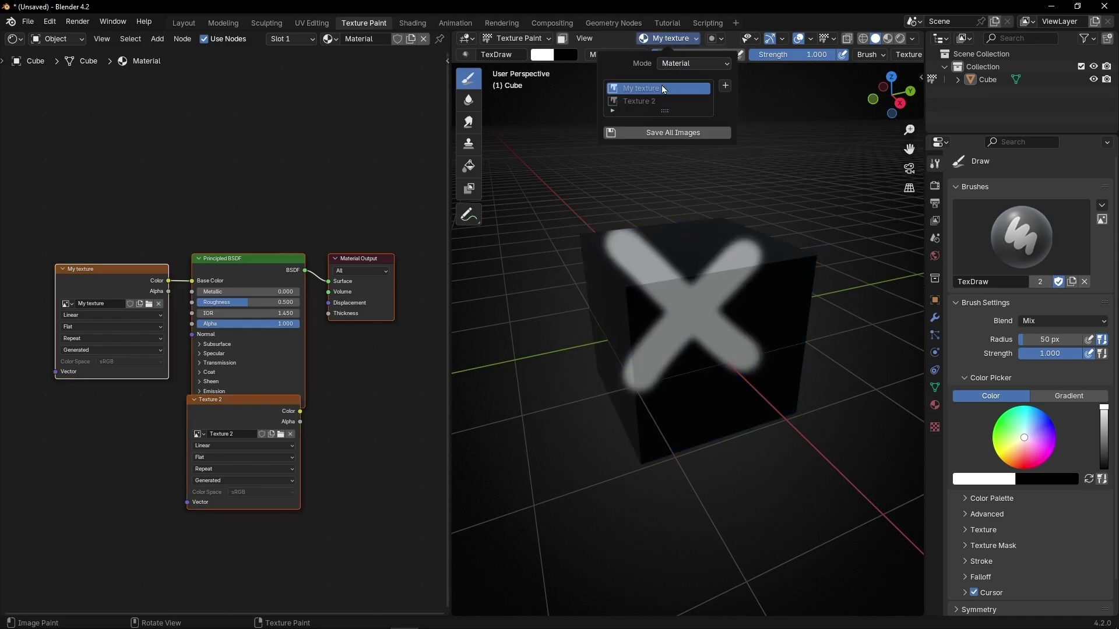
mouse_move(630, 353)
left_mouse_down()
mouse_move(773, 309)
mouse_move(739, 265)
left_mouse_up()
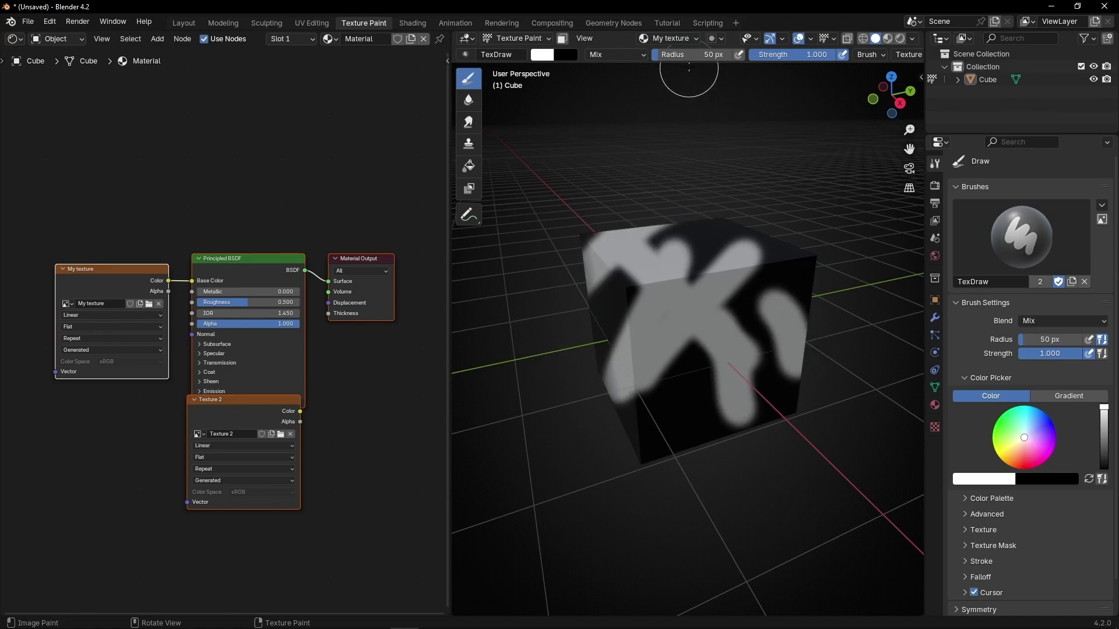
left_click(670, 37)
left_click(653, 101)
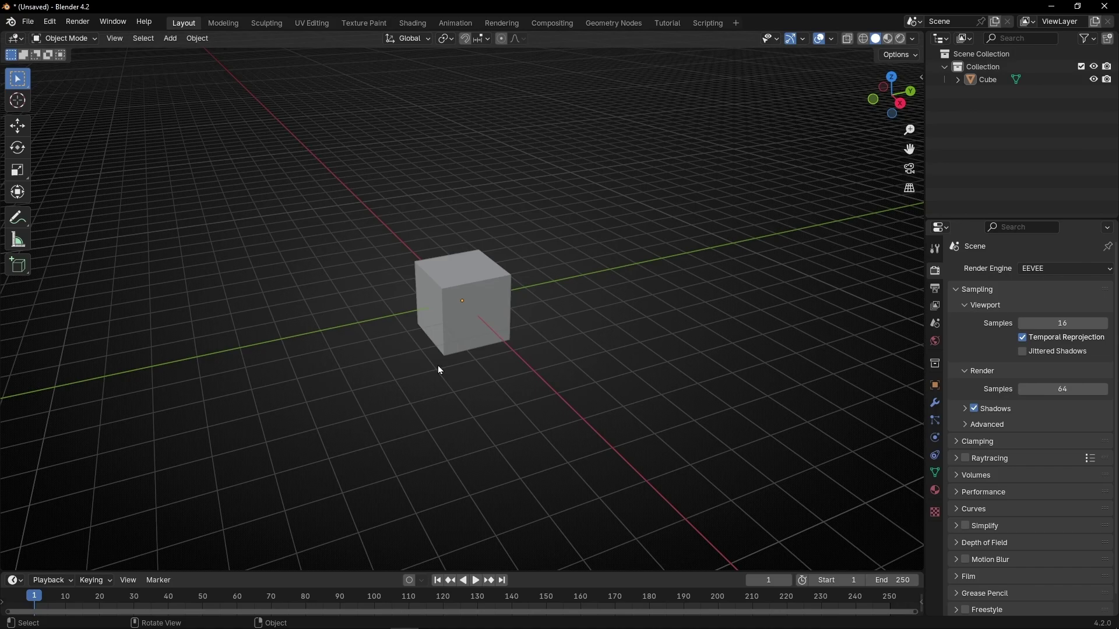
Step: In the Texture Paint workspace, add a black Base Color paint slot to the fresh cube, keeping the default name and 1024 px size
left_click(362, 24)
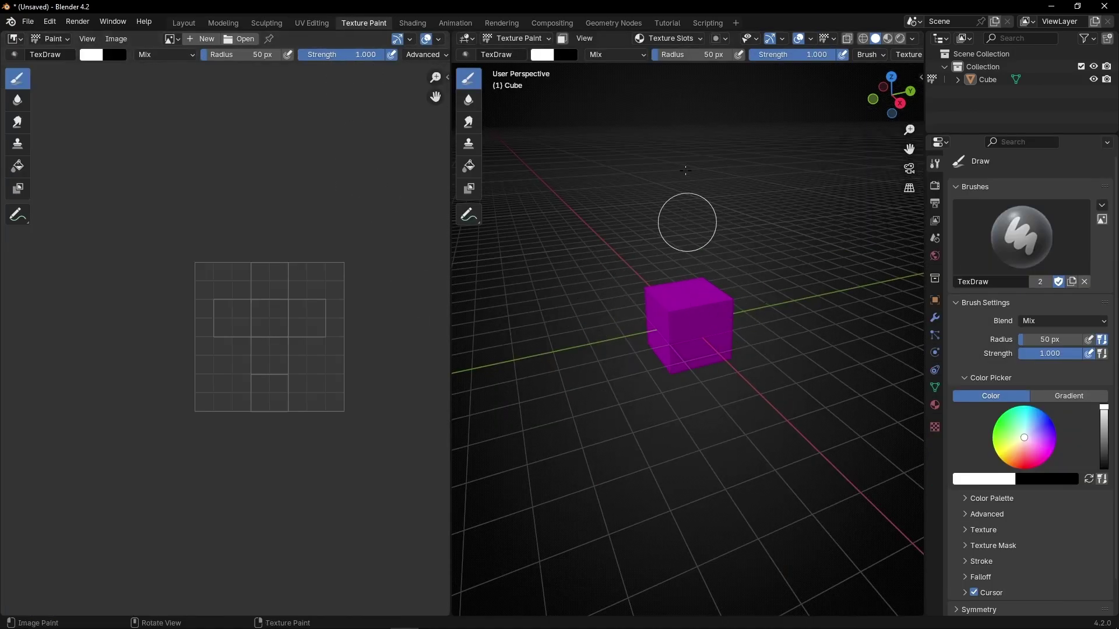
left_click(670, 38)
left_click(722, 87)
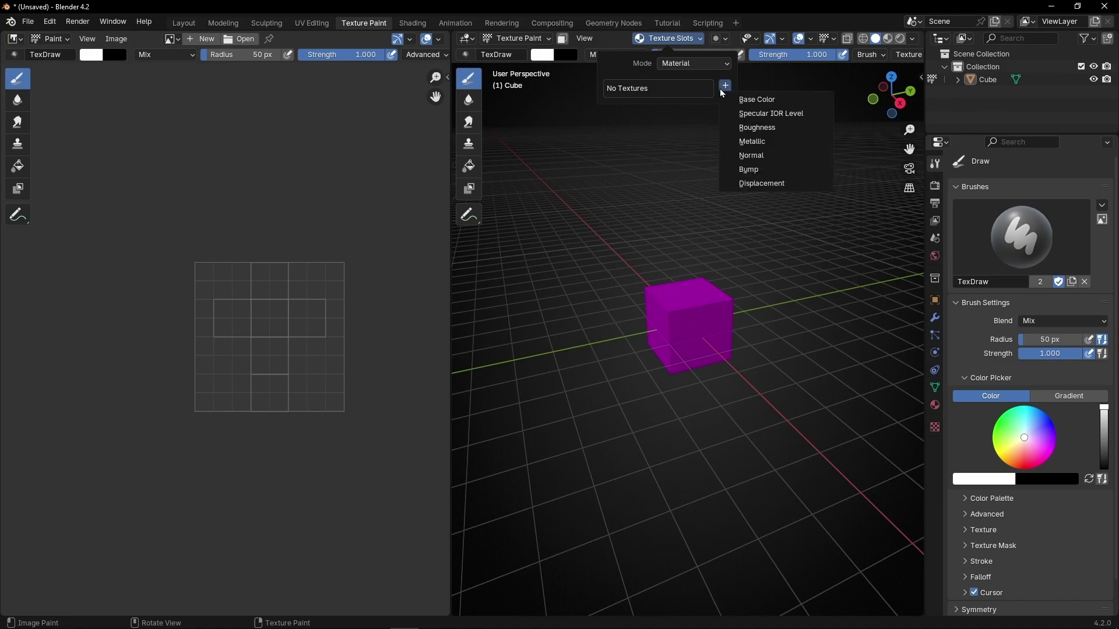
left_click(789, 100)
left_click(819, 196)
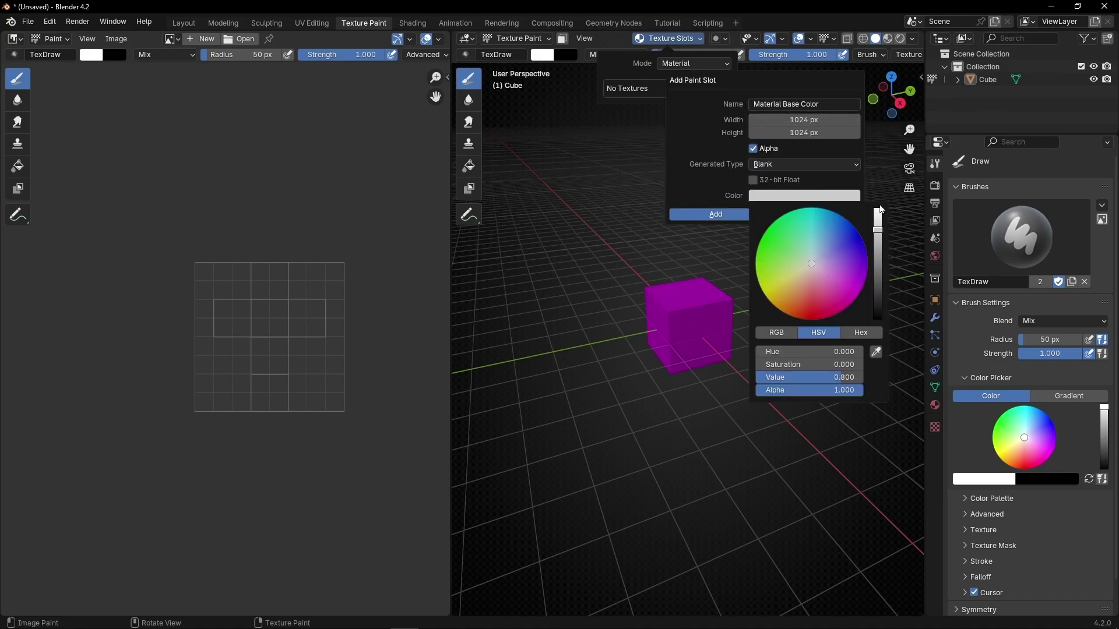
left_click_drag(878, 233, 877, 318)
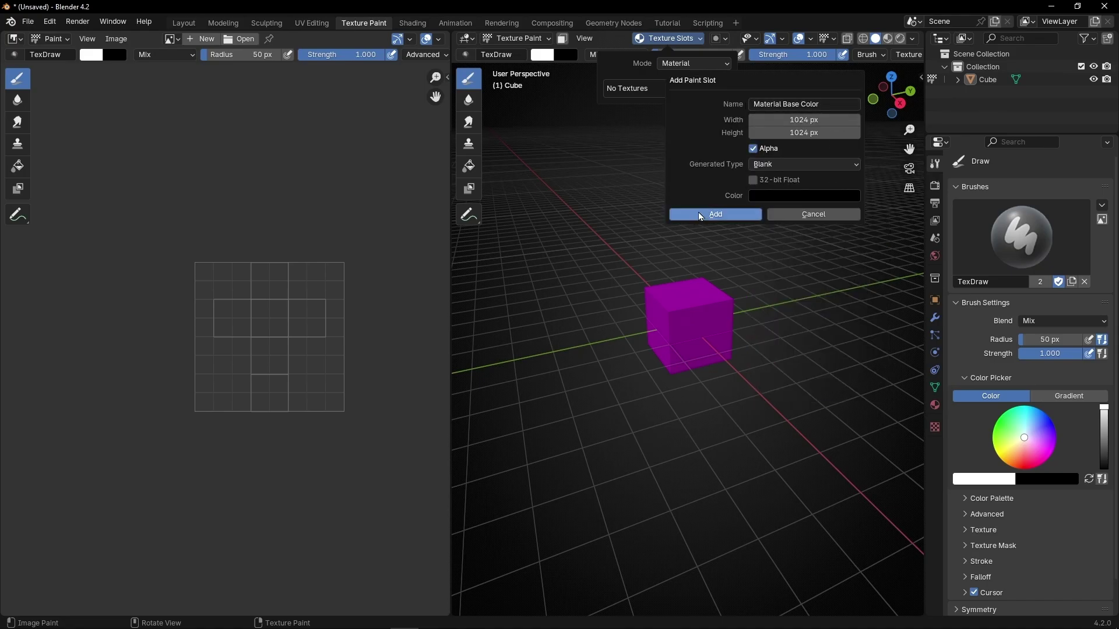
left_click(698, 212)
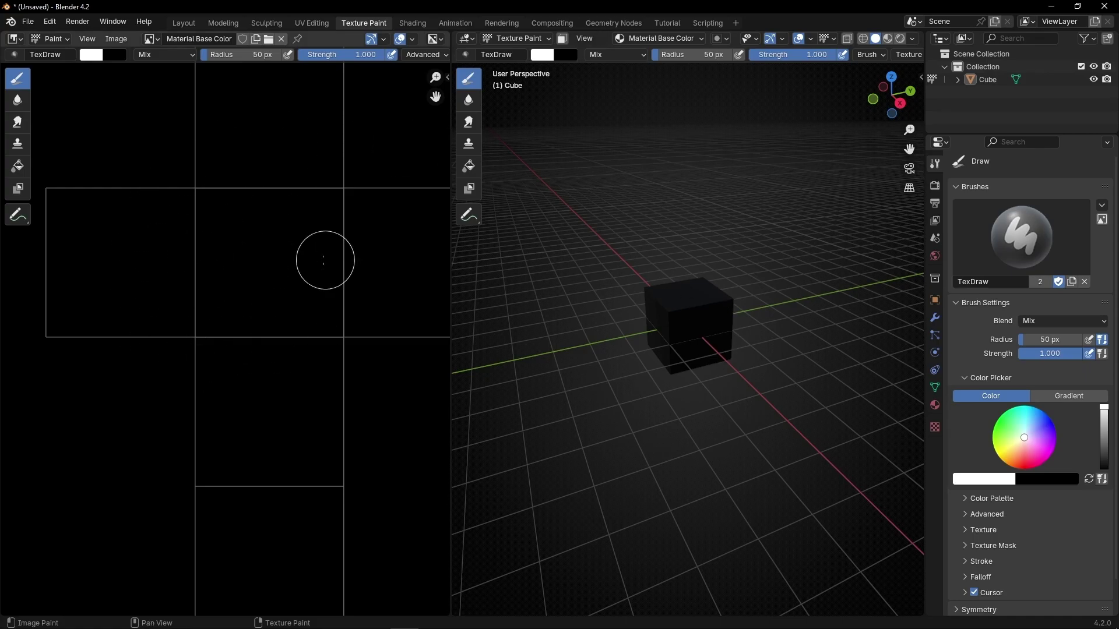
Step: Paint two crossing white strokes across the cube's top and front faces in the 3D viewport
scroll(266, 270, "down", 3)
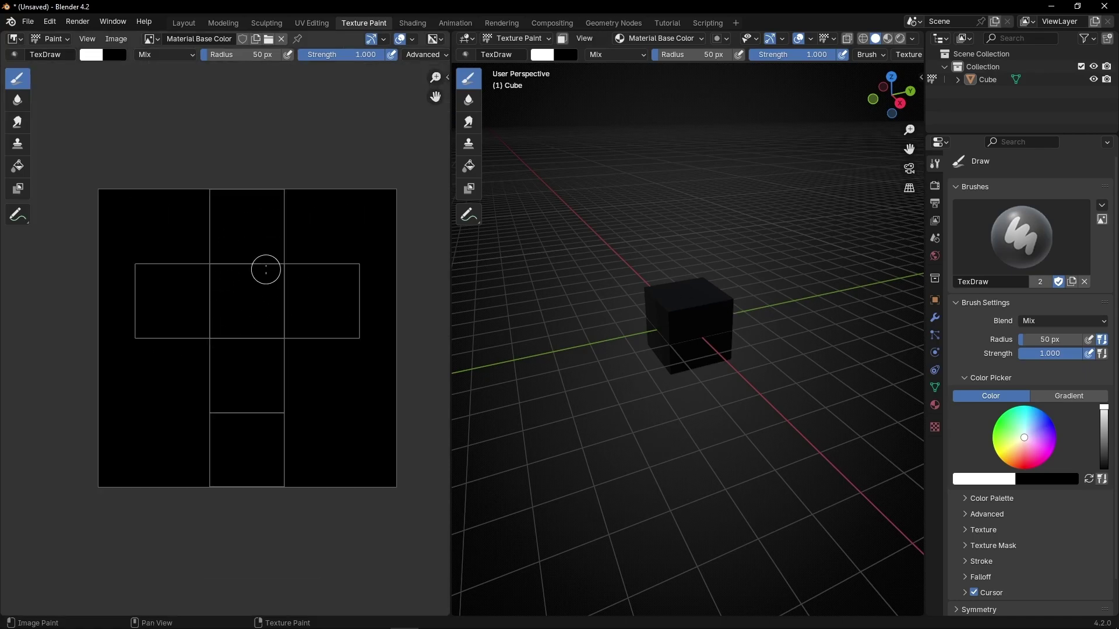
scroll(706, 325, "up", 7)
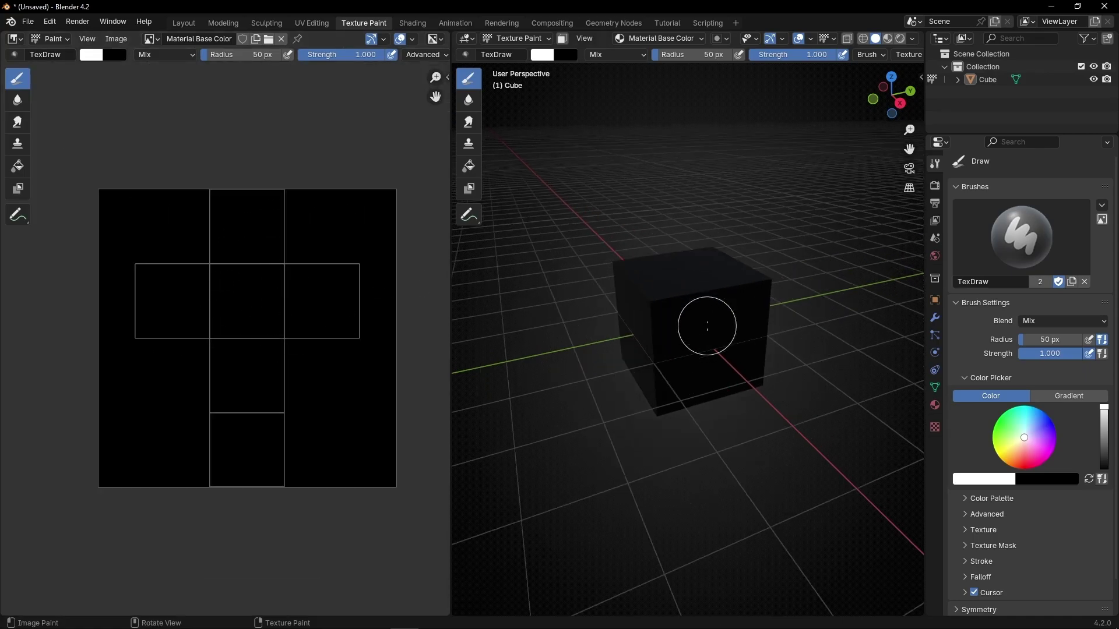
left_click_drag(759, 194, 631, 336)
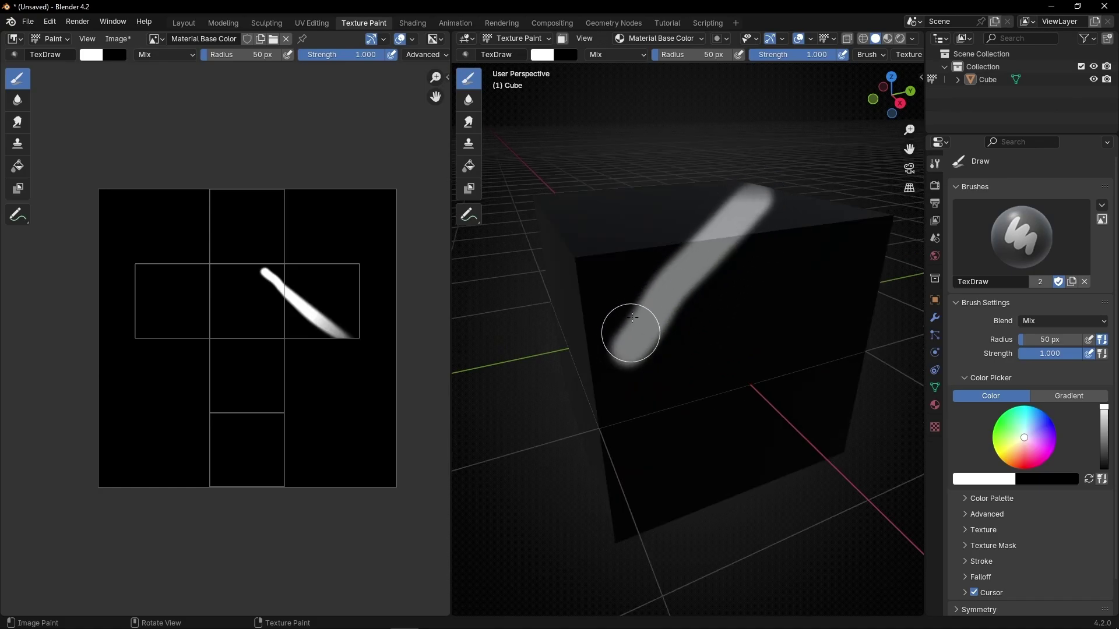
left_click_drag(609, 206, 757, 328)
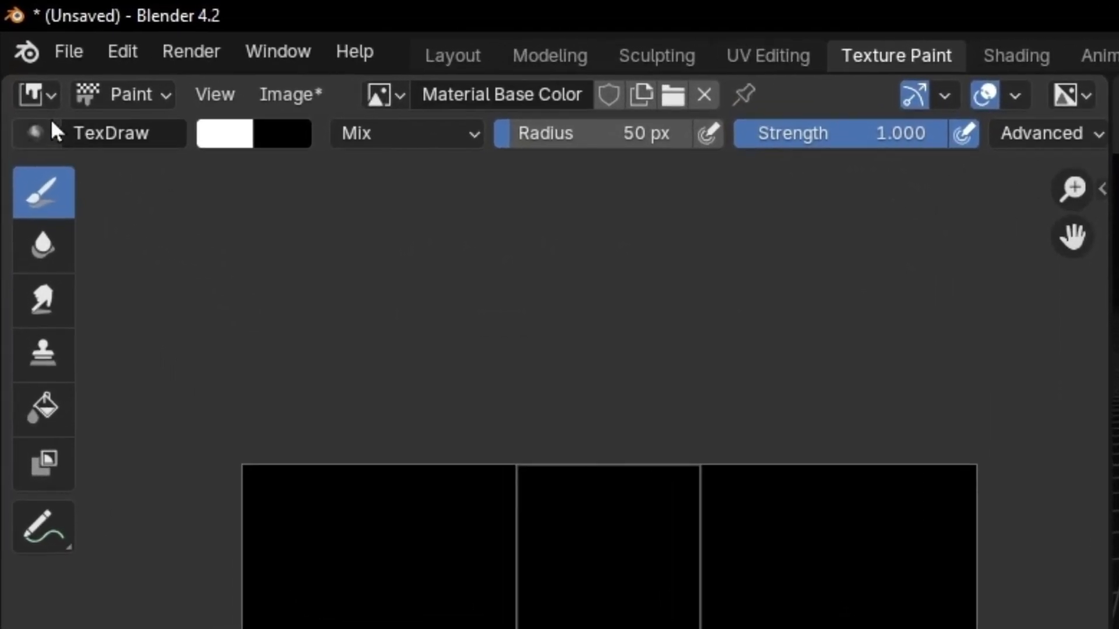
Step: Paint three more overlapping white strokes on the cube's front face in the 3D viewport
left_click(14, 39)
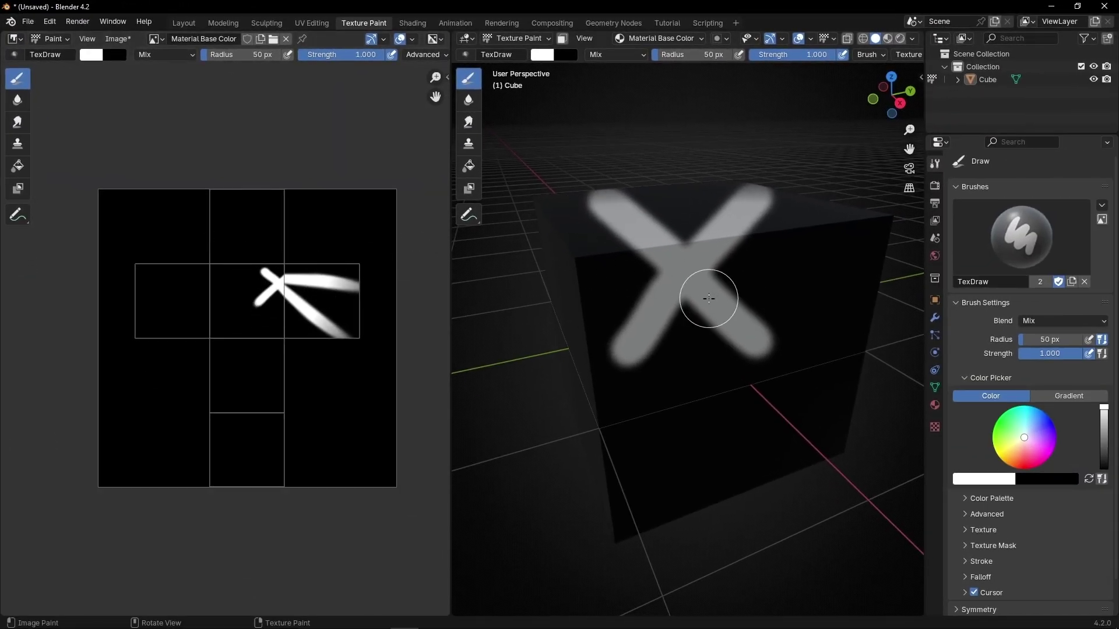
left_click_drag(754, 204, 696, 411)
left_click_drag(629, 274, 792, 396)
left_click_drag(842, 271, 691, 408)
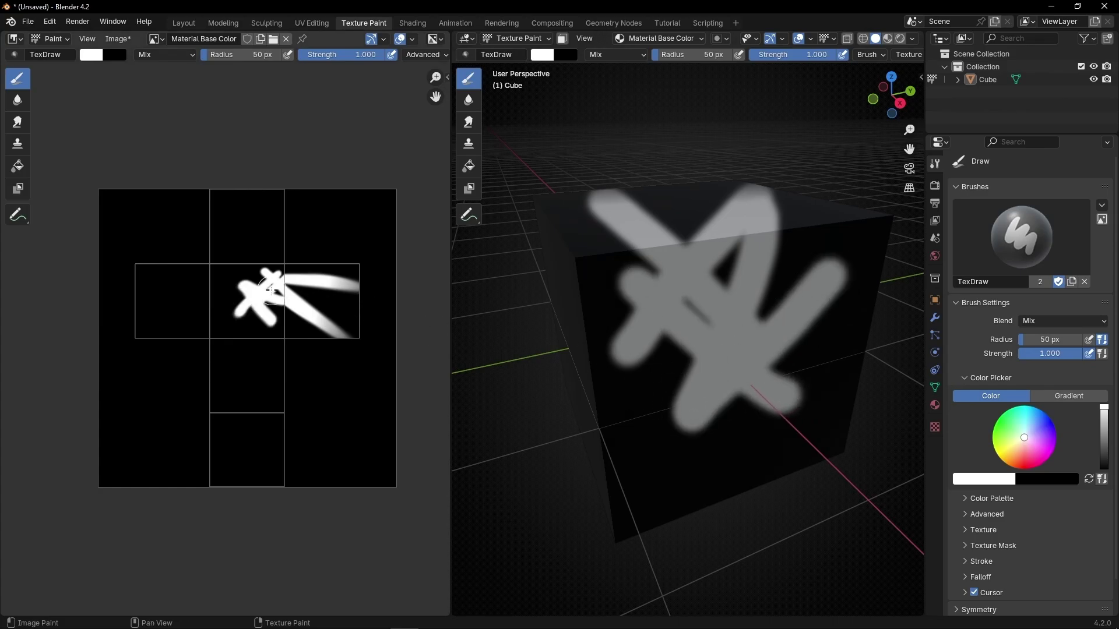
Step: Paint white crosses in the Image Editor on the UV squares above and below the already painted one
mouse_move(269, 206)
left_mouse_down()
mouse_move(237, 247)
mouse_move(261, 228)
mouse_move(276, 249)
left_mouse_up()
mouse_move(682, 412)
middle_mouse_down()
mouse_move(689, 342)
mouse_move(627, 394)
middle_mouse_up()
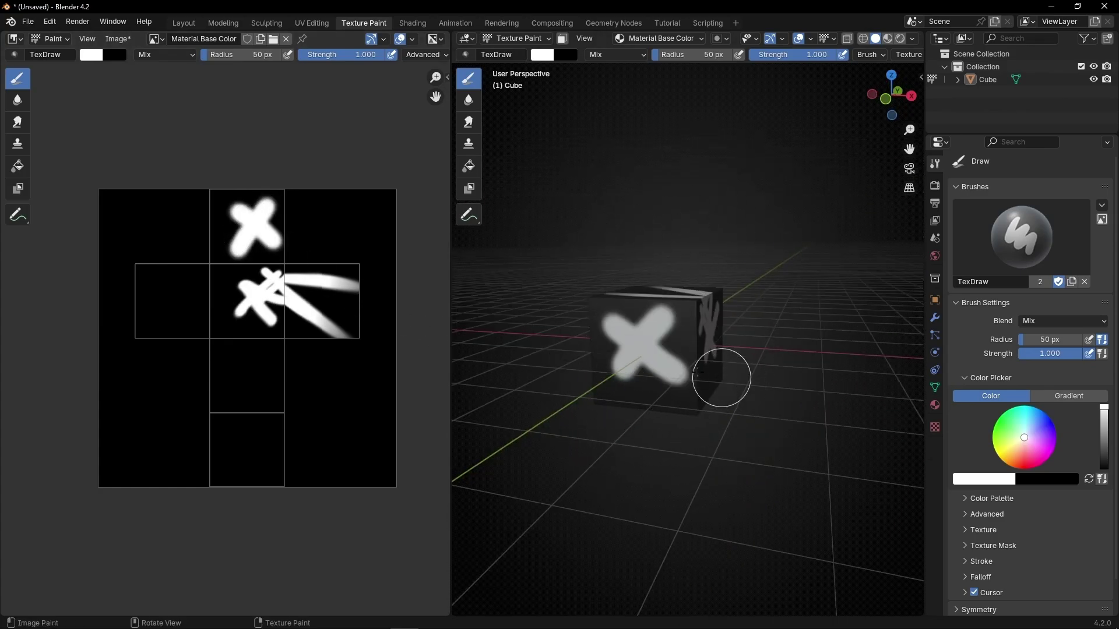
left_click_drag(226, 351, 268, 383)
left_click_drag(270, 338, 227, 398)
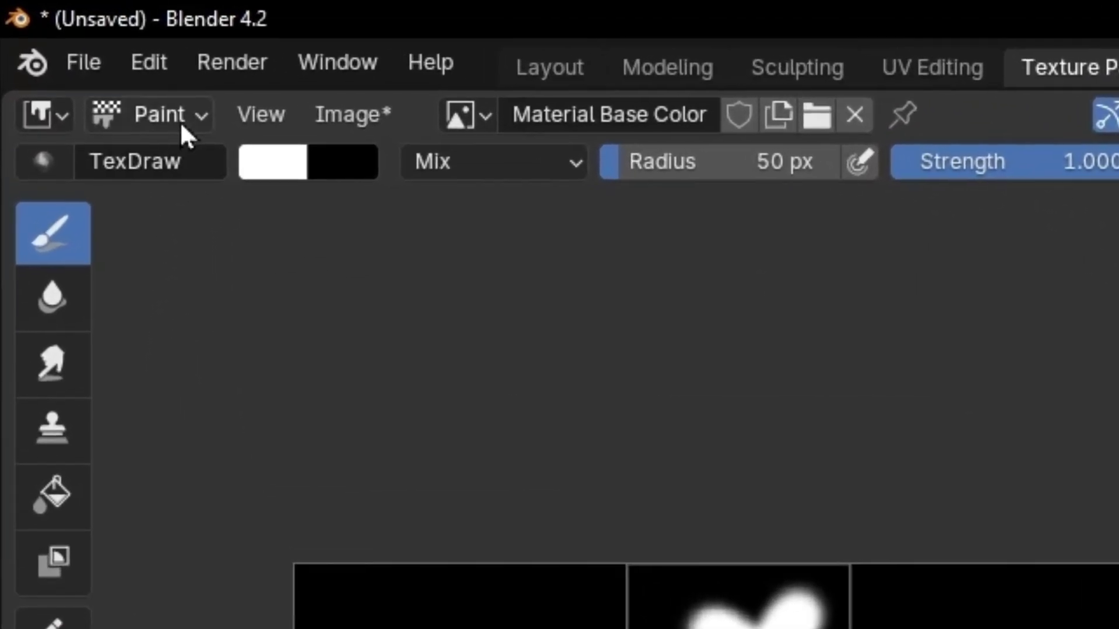
Step: Switch the Image Editor's mode to View and back to Paint
left_click(59, 40)
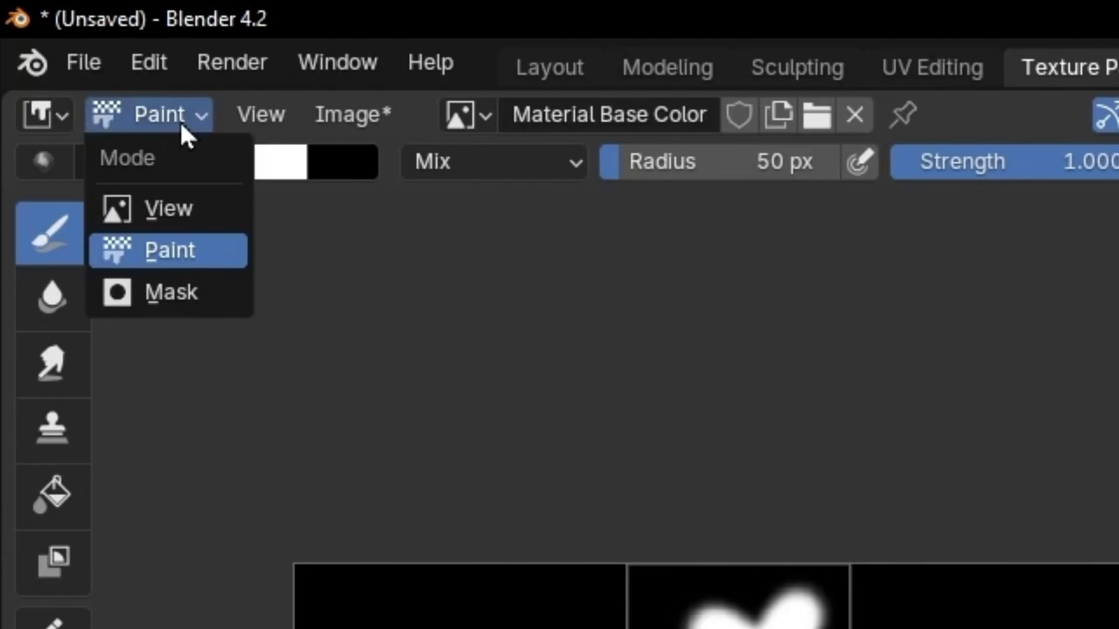
left_click(167, 220)
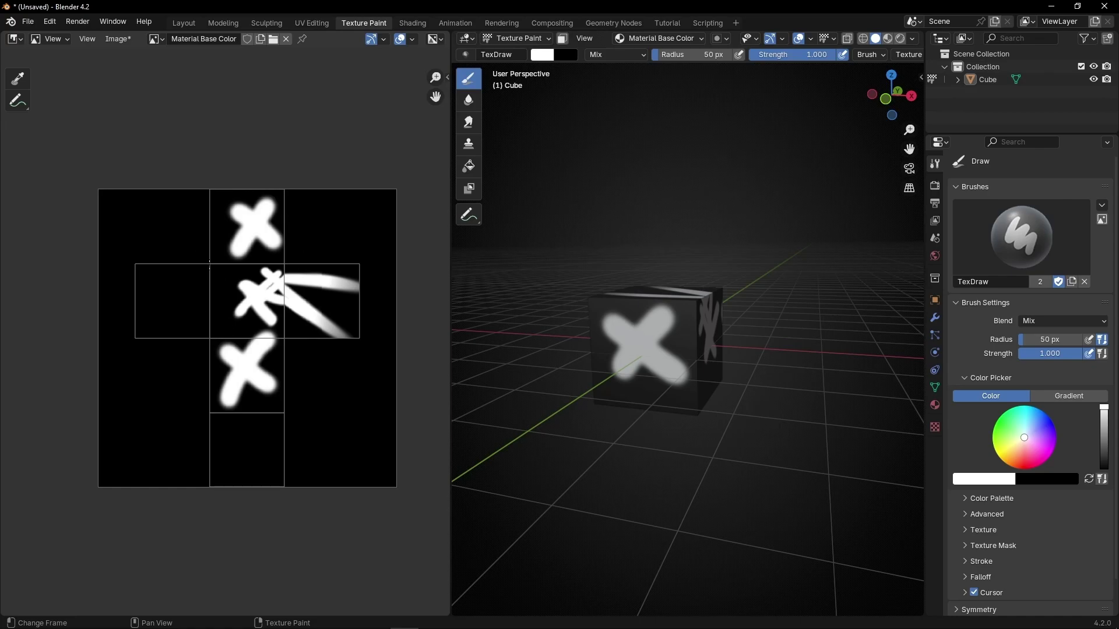
left_click(53, 40)
left_click(54, 83)
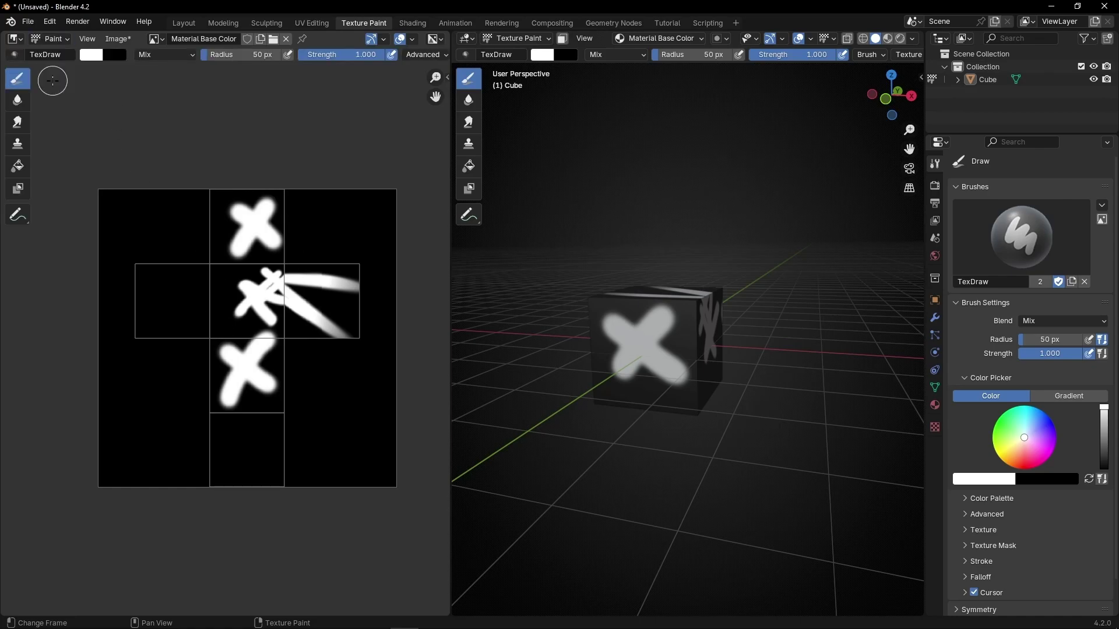
Step: Paint more overlapping white strokes in the Image Editor across the UV squares around the existing crosses
left_click_drag(177, 267, 158, 312)
mouse_move(135, 266)
left_mouse_down()
mouse_move(251, 349)
mouse_move(217, 402)
left_mouse_up()
mouse_move(274, 387)
left_mouse_down()
mouse_move(253, 452)
mouse_move(286, 449)
left_mouse_up()
left_click_drag(265, 210, 233, 326)
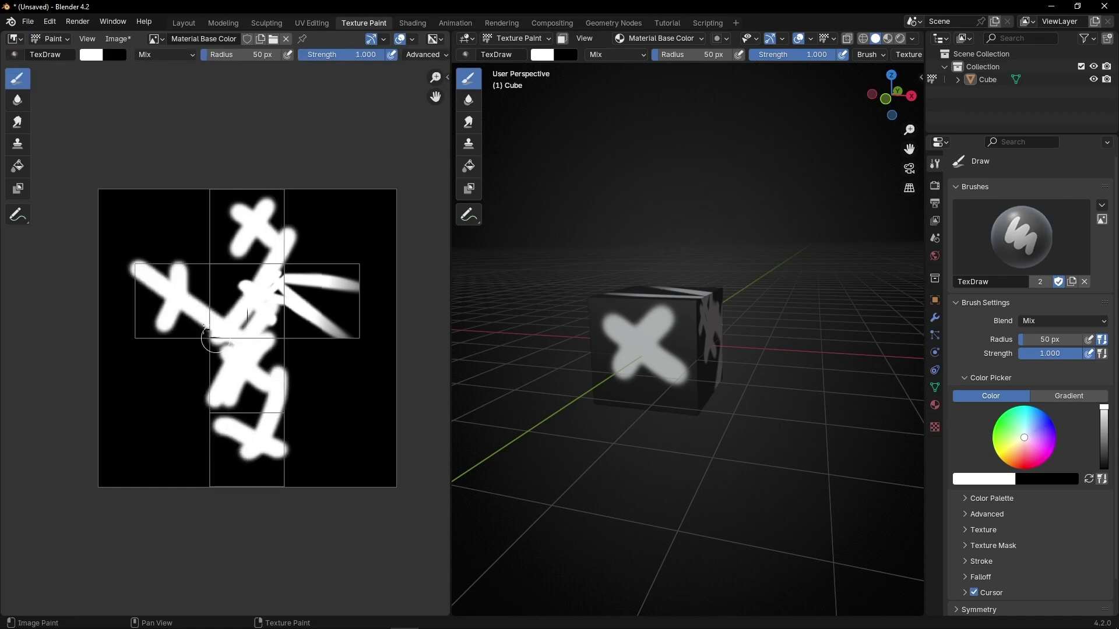
left_click_drag(169, 210, 274, 256)
left_click_drag(344, 259, 274, 381)
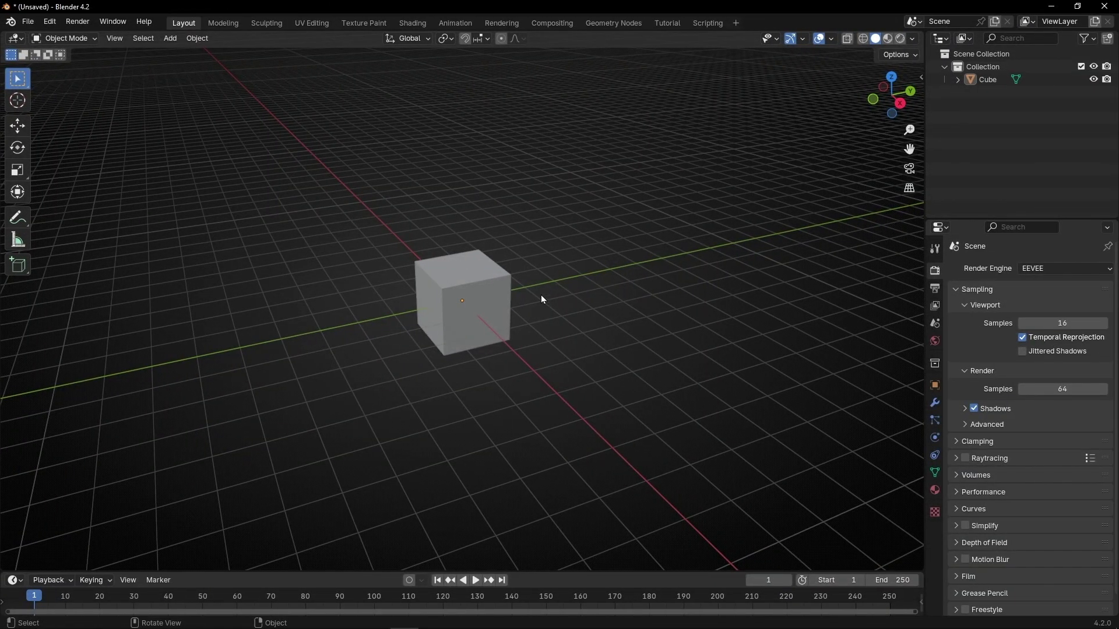
Step: Put the cube into Texture Paint mode in the Layout workspace and add a Base Color texture slot to its material
left_click(85, 40)
left_click(82, 123)
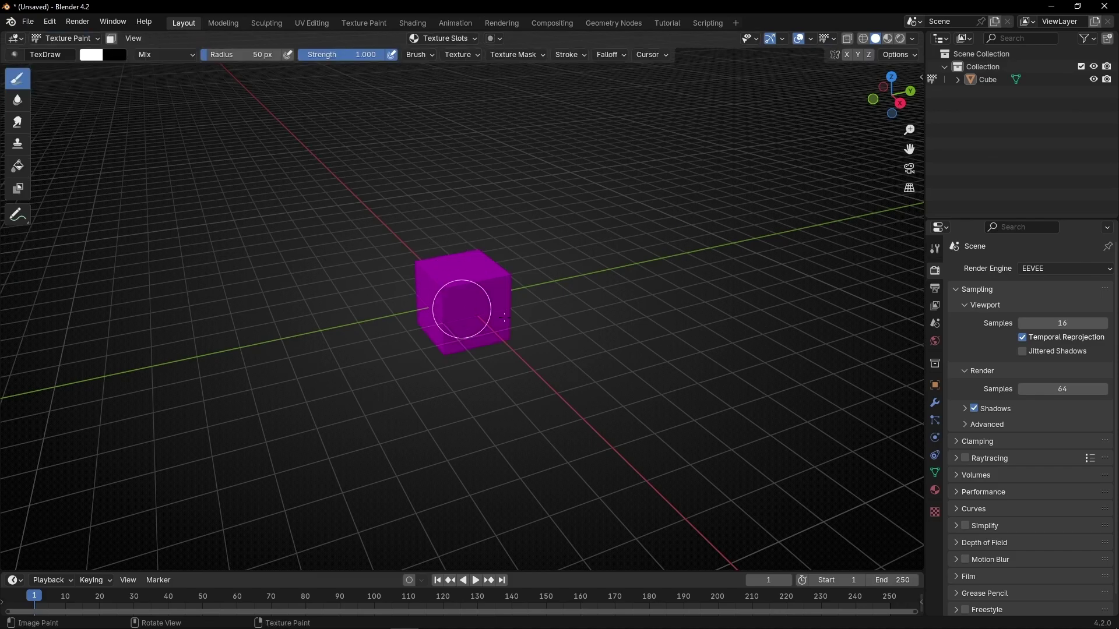
left_click(463, 41)
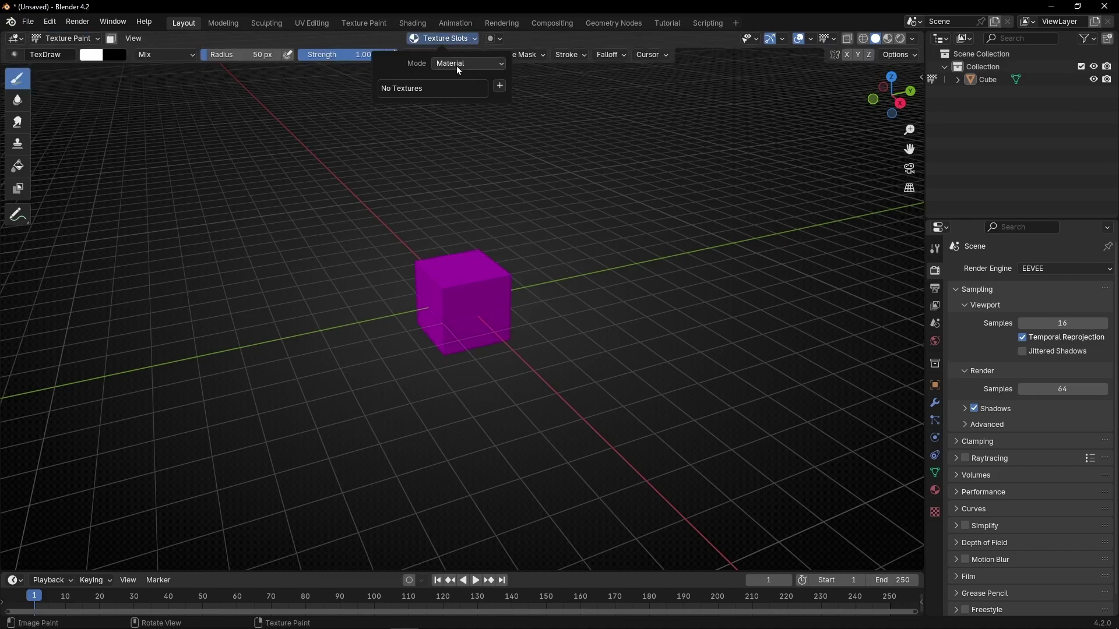
left_click(500, 88)
left_click(524, 96)
left_click(559, 200)
left_click(491, 217)
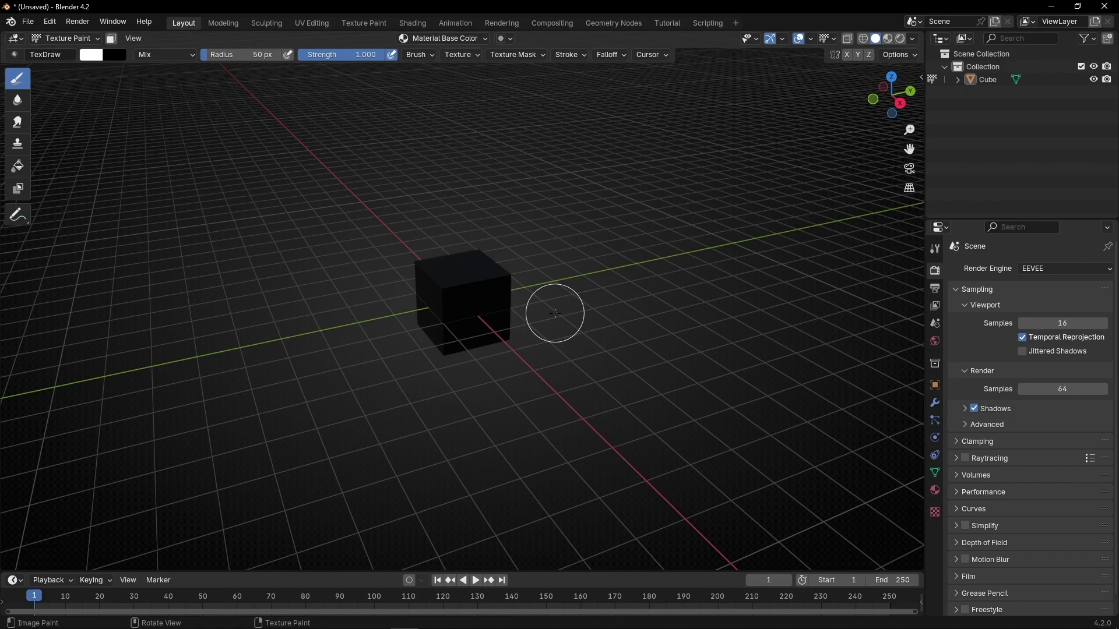
Step: Paint a white cross over the cube's top and side faces, plus one dab at its centre with a 93 px brush radius
scroll(555, 313, "up", 3)
left_click_drag(535, 214, 383, 343)
left_click_drag(382, 234, 542, 362)
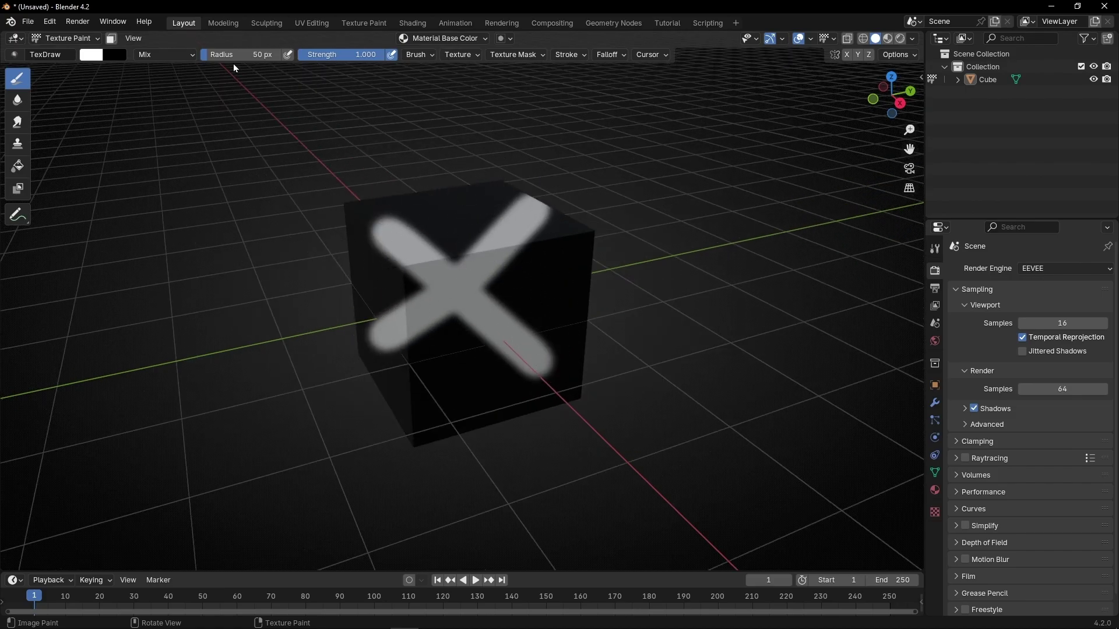
left_click_drag(233, 55, 257, 56)
left_click(476, 300)
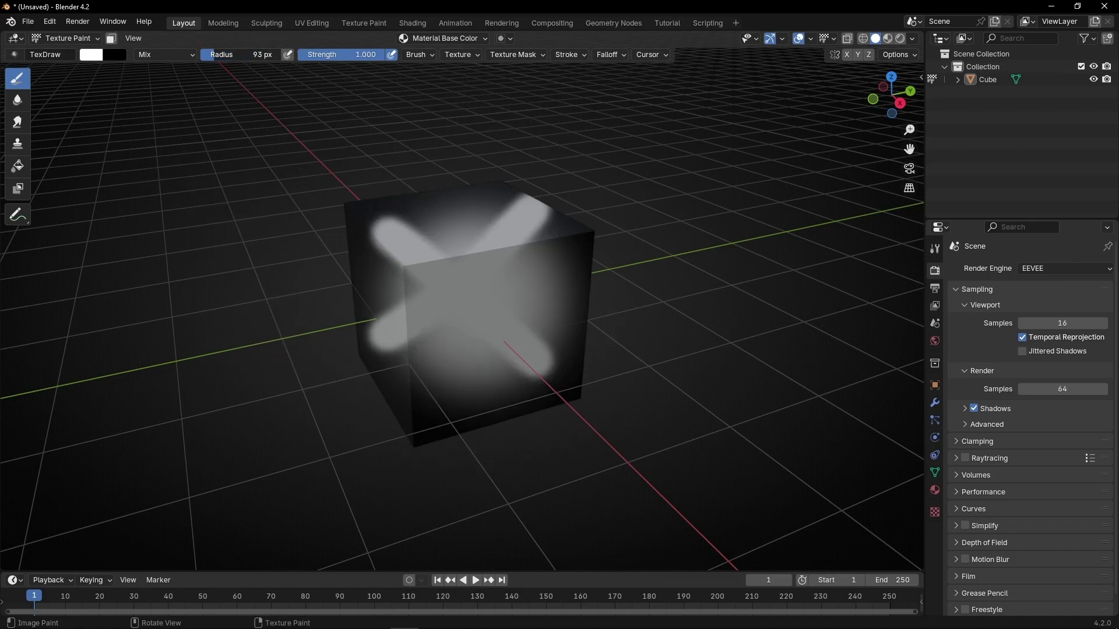
Step: Set the brush radius back to 50 px and paint a white cross on an unpainted side face
left_click_drag(245, 55, 233, 55)
mouse_move(414, 297)
middle_mouse_down()
mouse_move(457, 324)
mouse_move(466, 280)
middle_mouse_up()
left_click_drag(495, 195, 382, 284)
left_click_drag(379, 211, 513, 303)
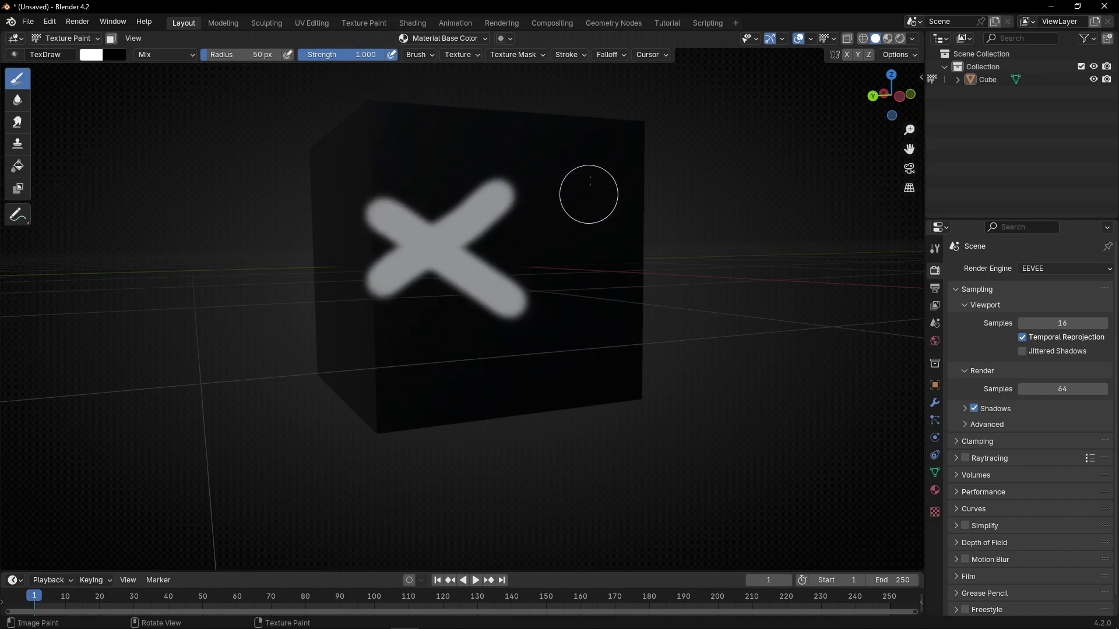
Step: Paint three dabs one below another beside the cross, using brush strengths 1.000, 0.523 and 0.099
left_click(589, 169)
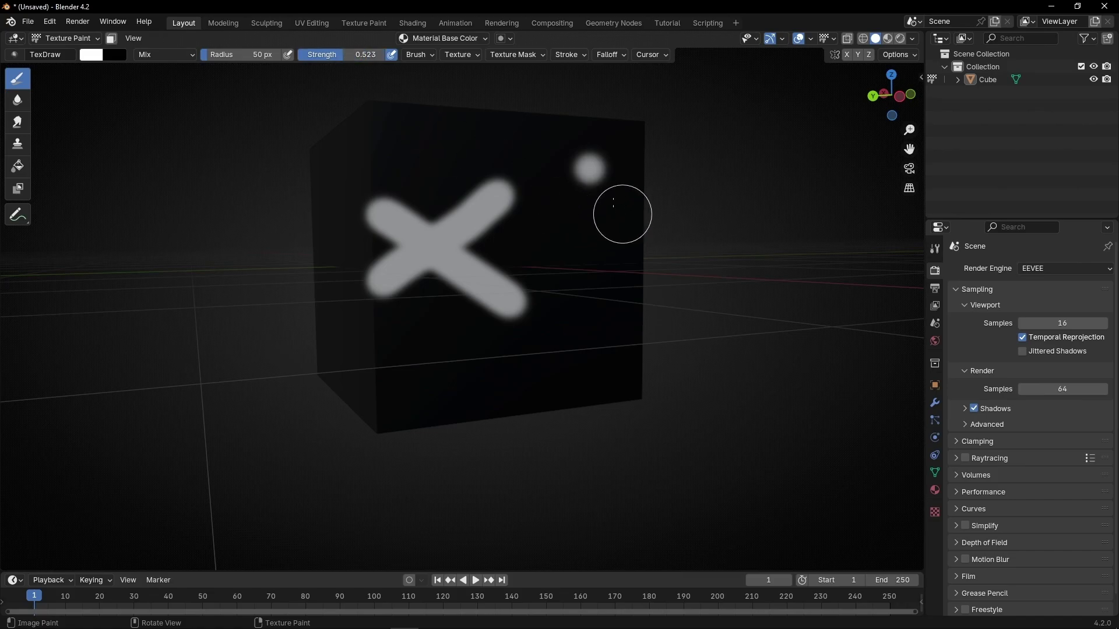
left_click(590, 205)
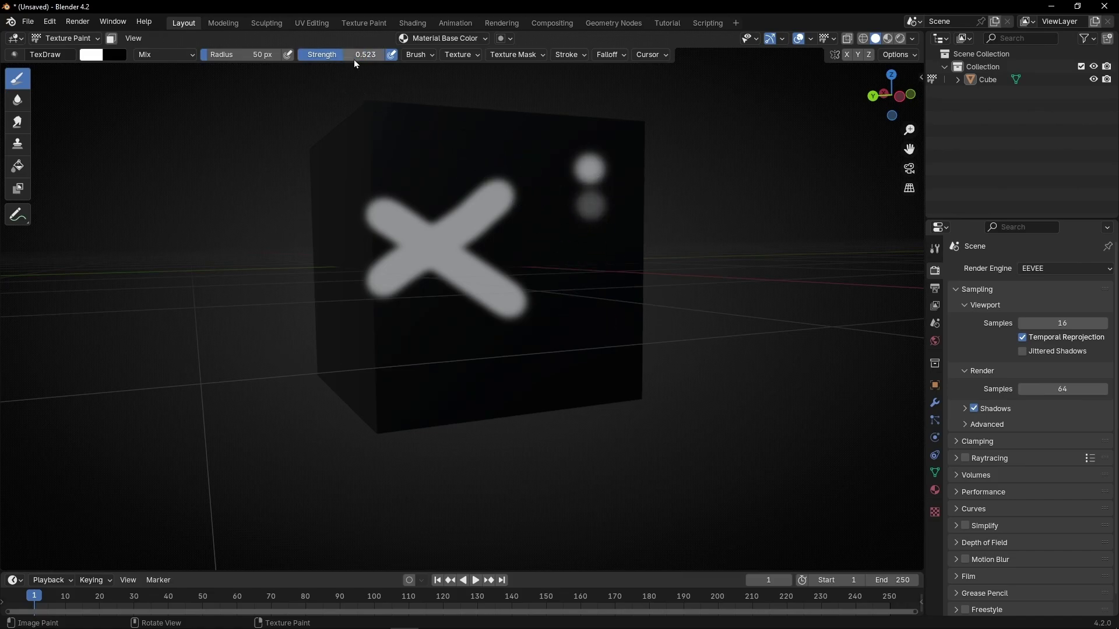
left_click_drag(349, 54, 338, 54)
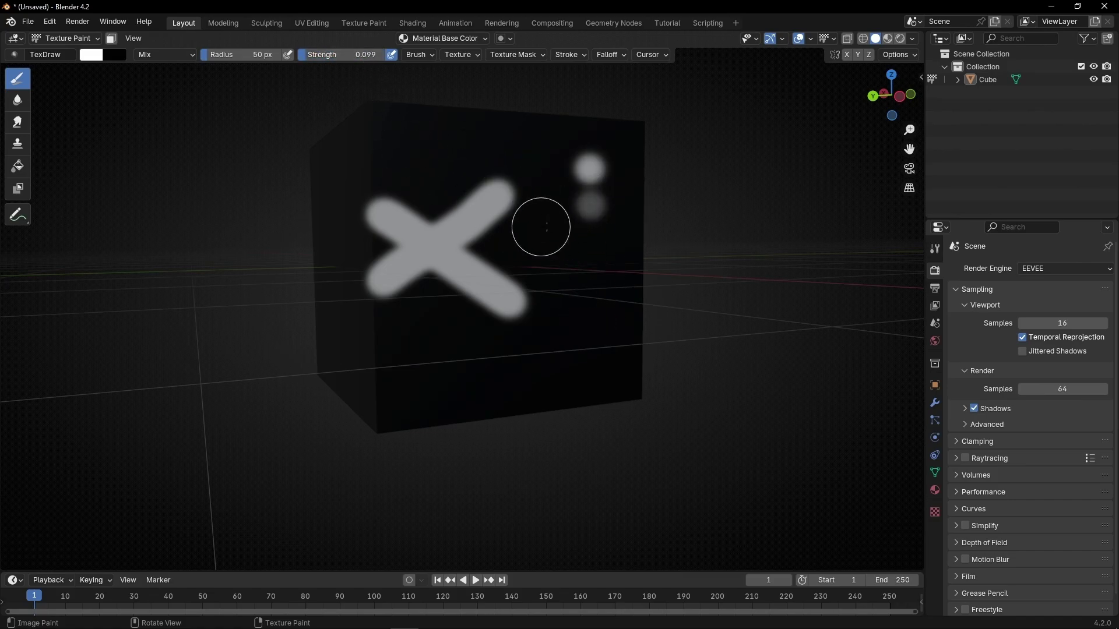
left_click(593, 241)
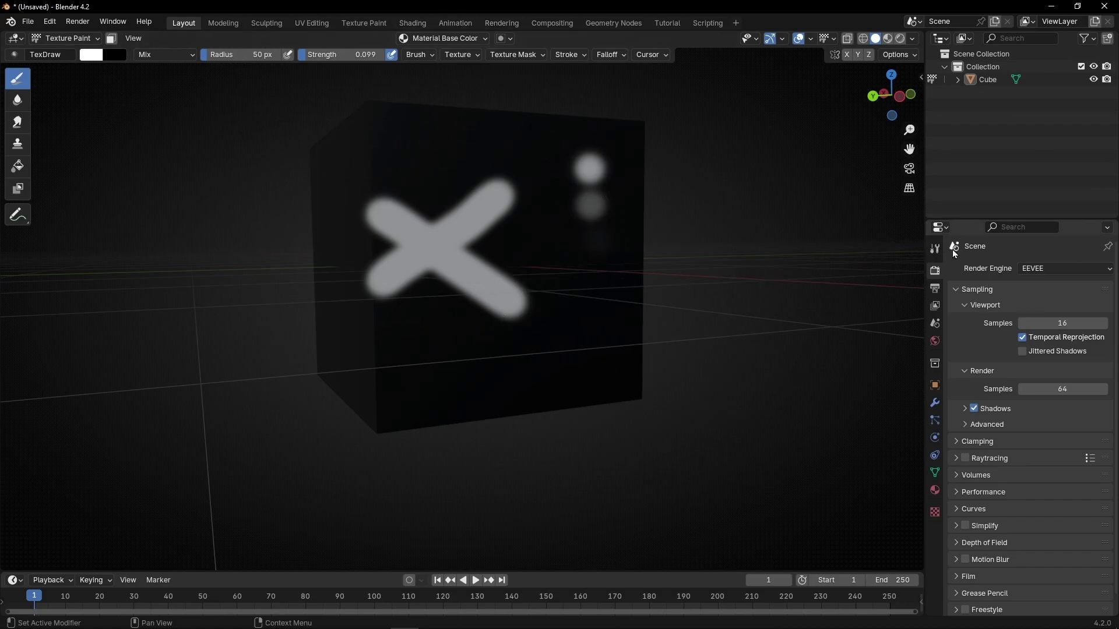
Step: Show the active tool settings in an enlarged Properties editor and set the brush colour to light green
left_click(935, 248)
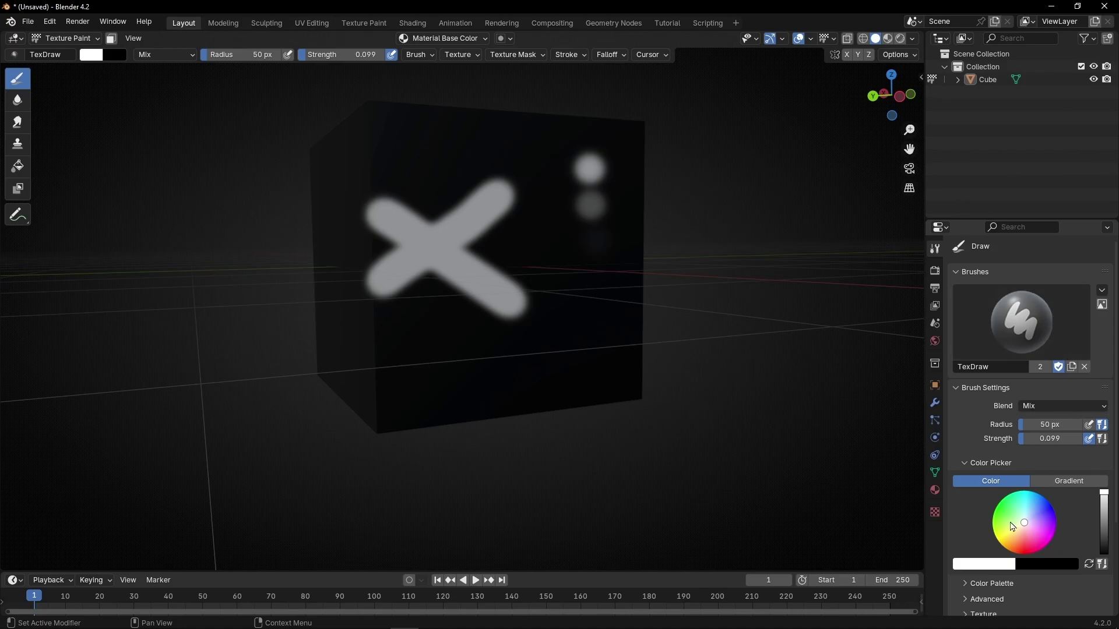
left_click_drag(986, 220, 987, 81)
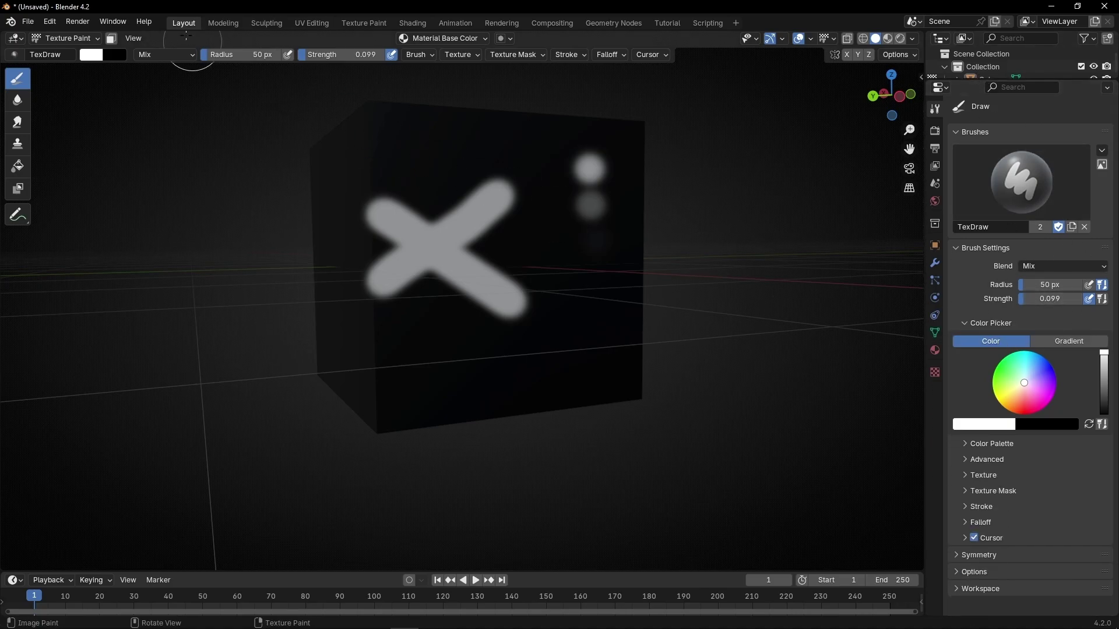
mouse_move(1025, 385)
left_mouse_down()
mouse_move(1032, 376)
mouse_move(1014, 394)
mouse_move(1010, 371)
left_mouse_up()
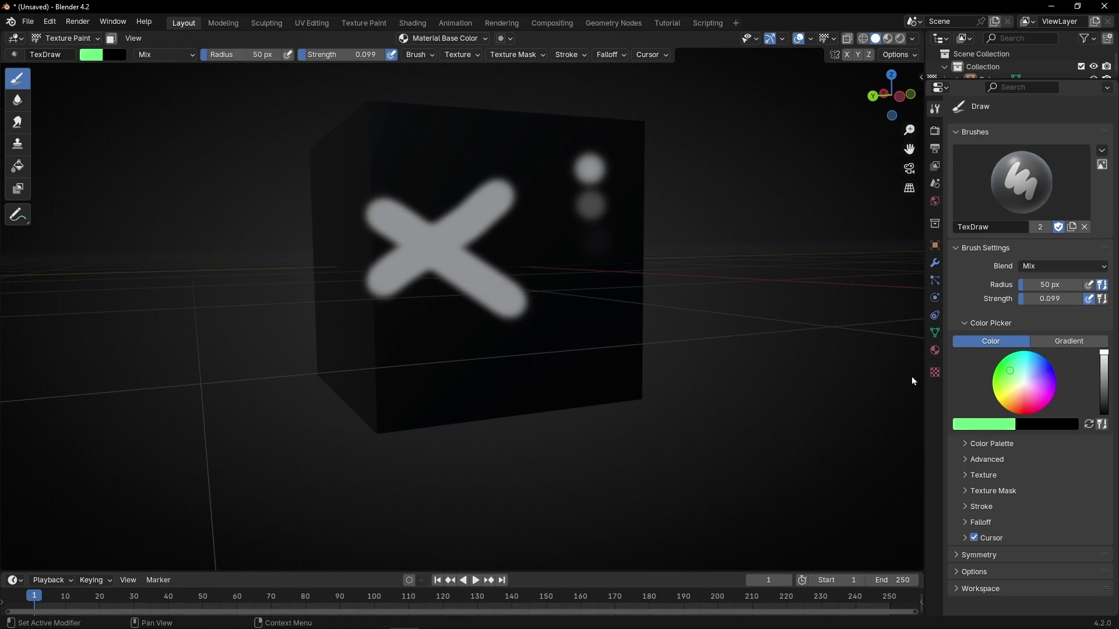
Step: Paint green on the same face at 0.099 strength, followed by a green cross over the white one at 1.000 strength
left_click_drag(544, 231, 547, 295)
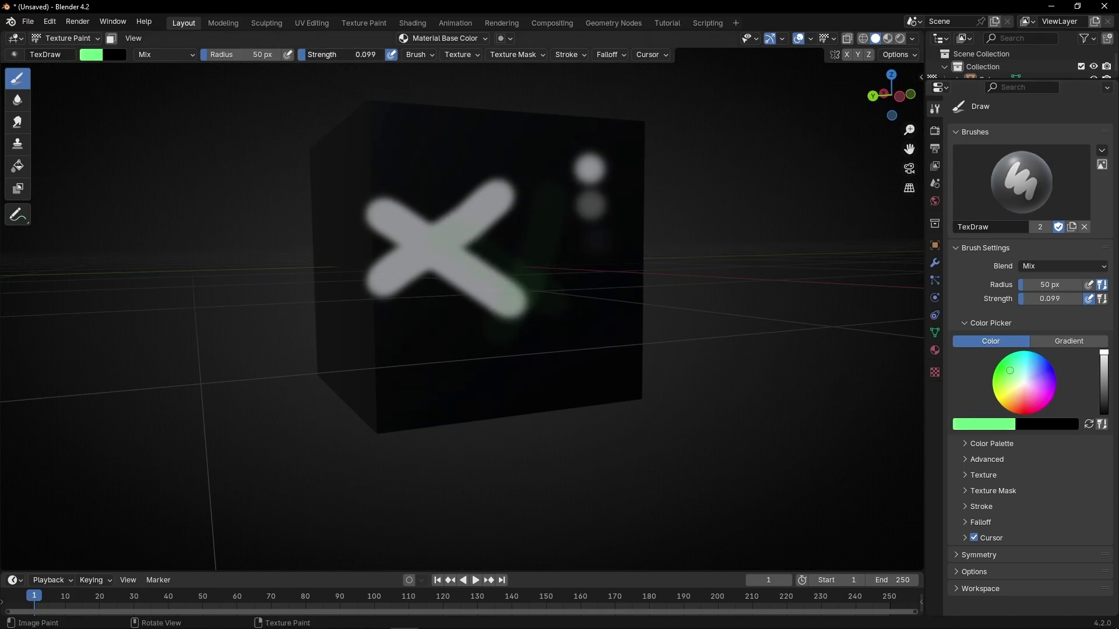
left_click_drag(527, 212, 422, 375)
left_click_drag(367, 248, 562, 338)
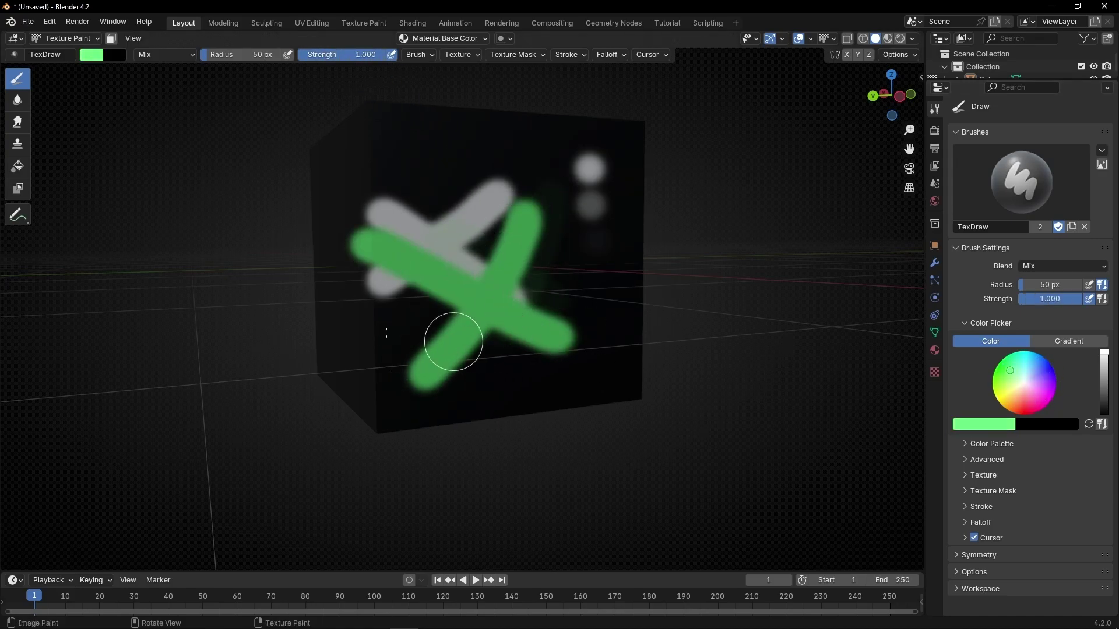
Step: Set the brush's primary colour to blue and its secondary colour to red
left_click(98, 58)
left_click(188, 95)
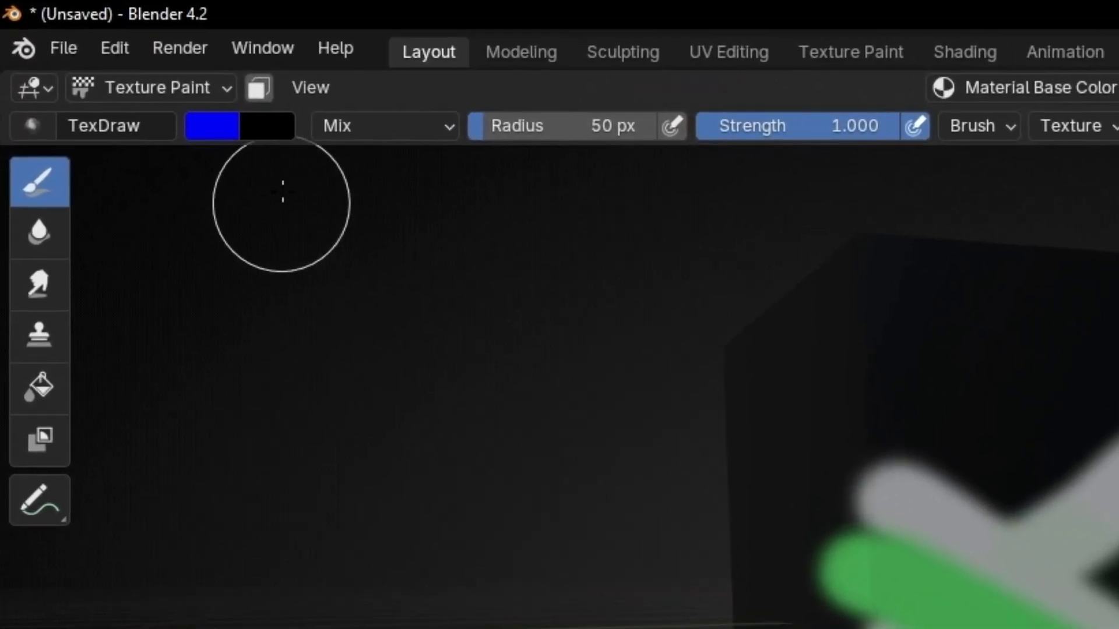
left_click(276, 134)
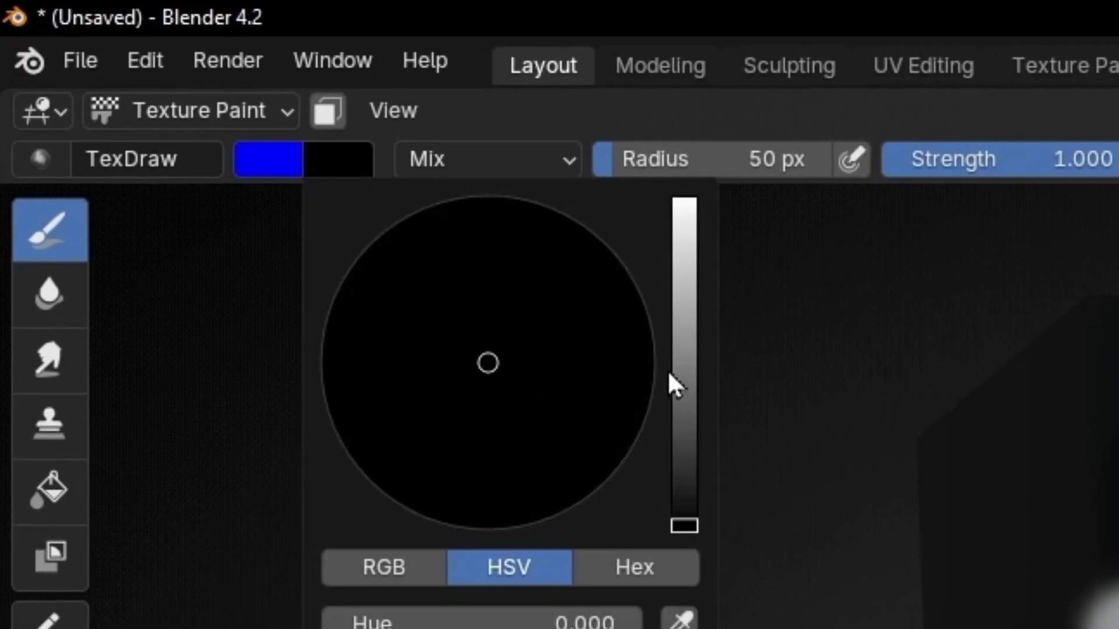
left_click_drag(687, 382, 685, 201)
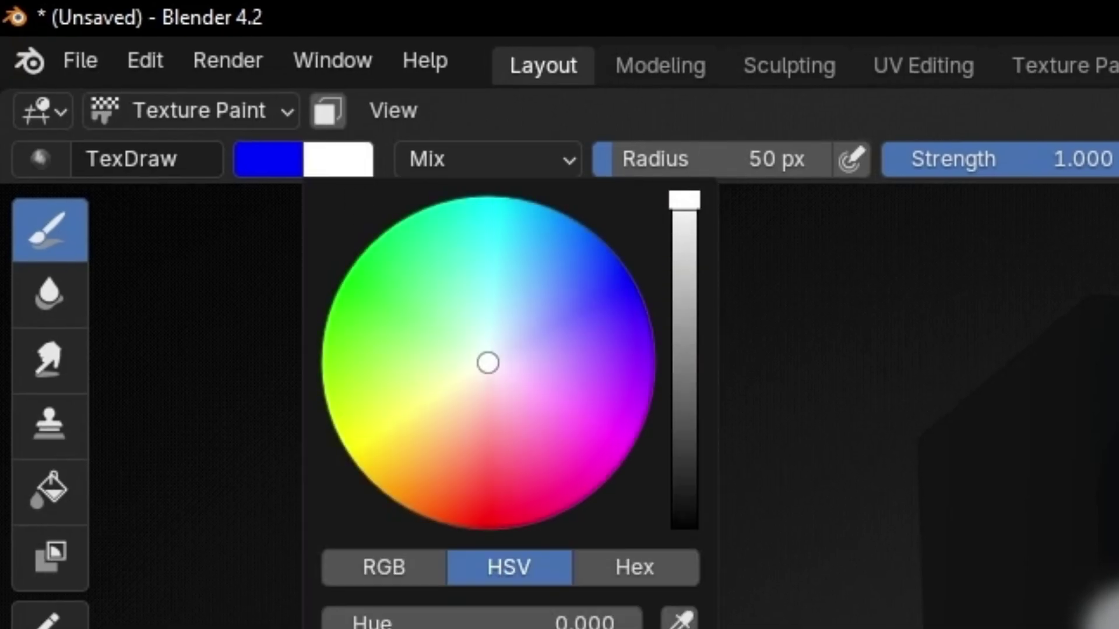
left_click(481, 533)
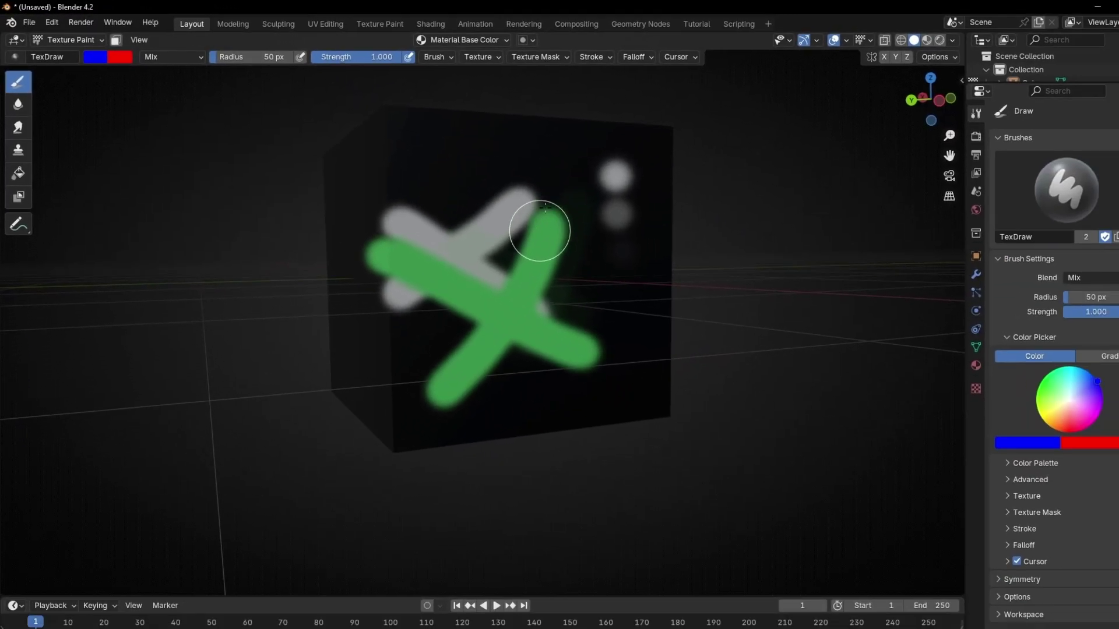
Step: Paint four strokes over the crosses on the cube's side face with the blue primary colour
left_click_drag(524, 169, 402, 326)
left_click_drag(445, 155, 406, 212)
left_click_drag(475, 140, 501, 309)
left_click_drag(544, 169, 557, 317)
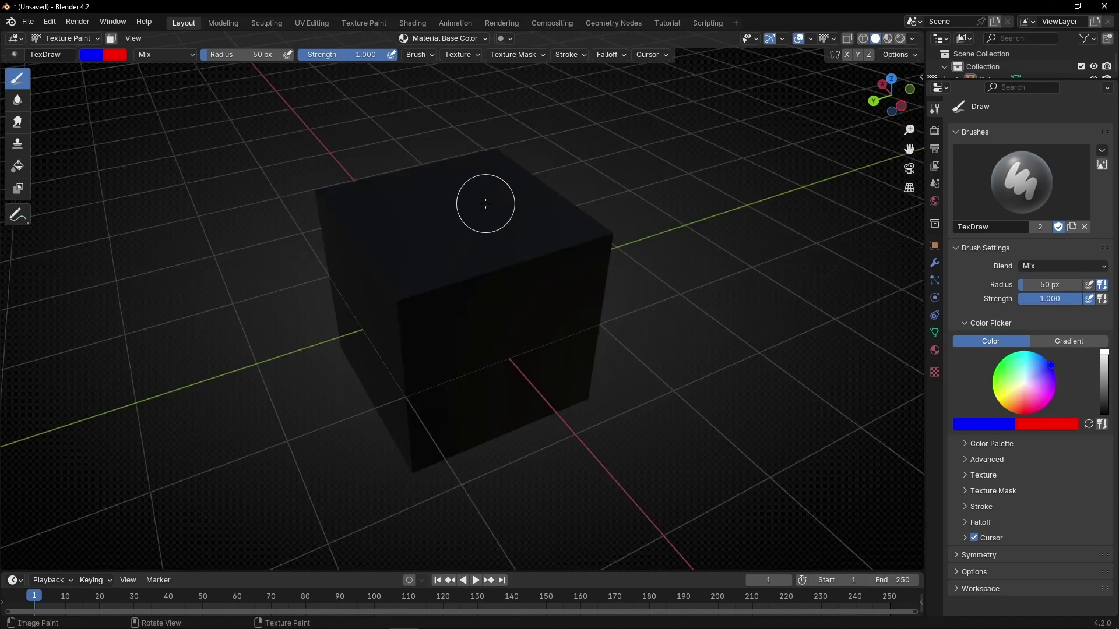
Step: Paint a blue cross and one extra blue stroke over the cube's top face and its near edges
left_click_drag(492, 185, 402, 301)
left_click_drag(364, 235, 508, 307)
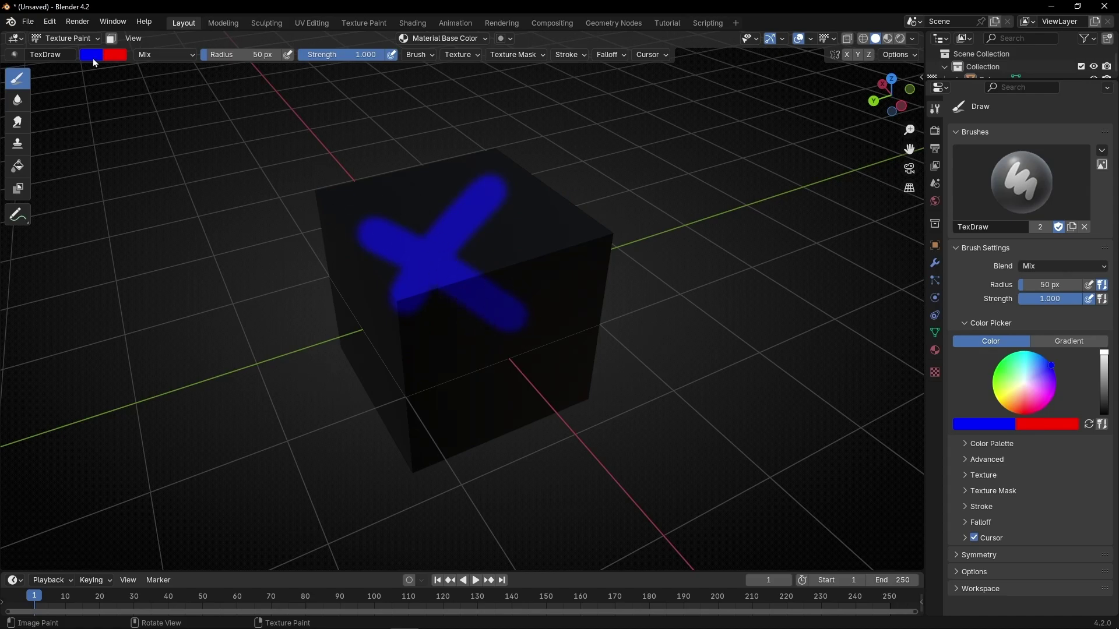
left_click_drag(542, 195, 481, 265)
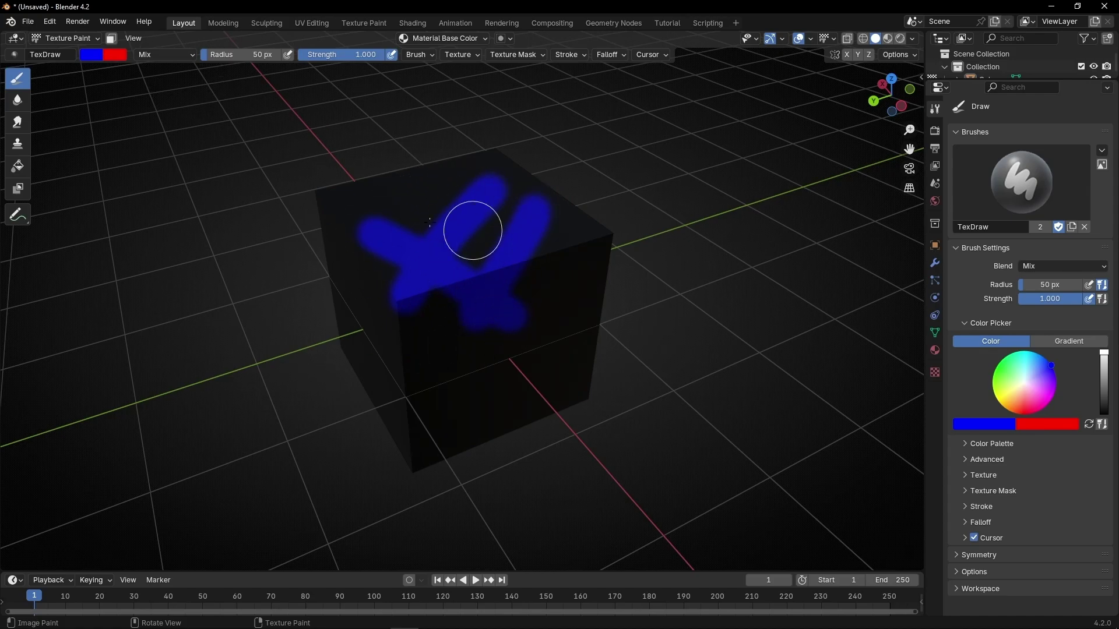
Step: Paint a red cross and further red strokes over the blue ones using the brush's secondary colour
key("ctrl")
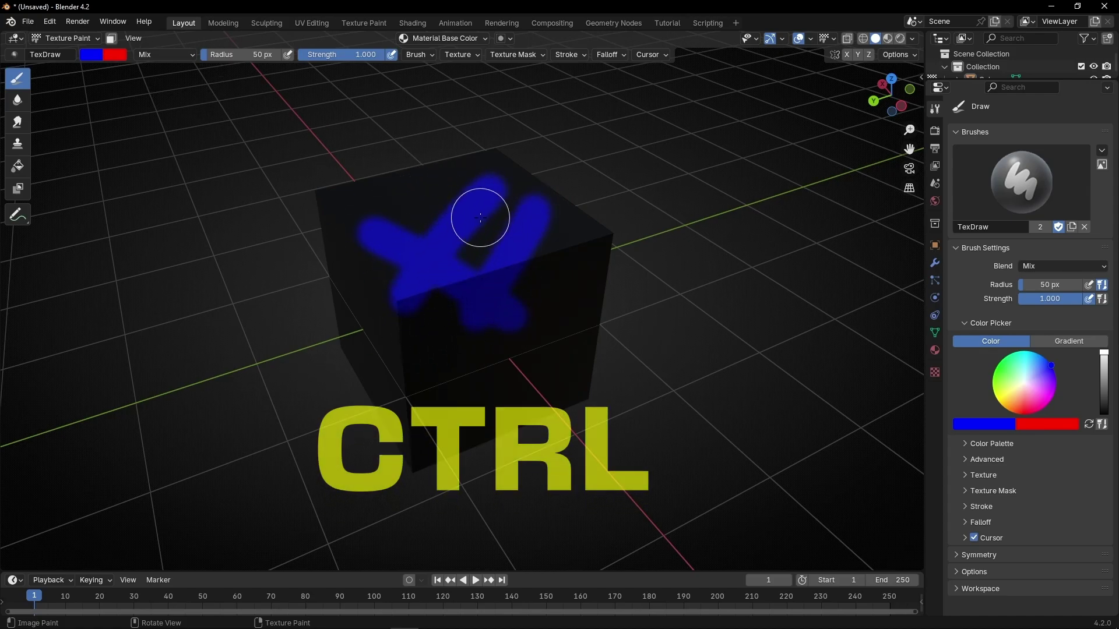
left_click_drag(491, 194, 386, 332, "ctrl")
left_click_drag(370, 215, 536, 327, "ctrl")
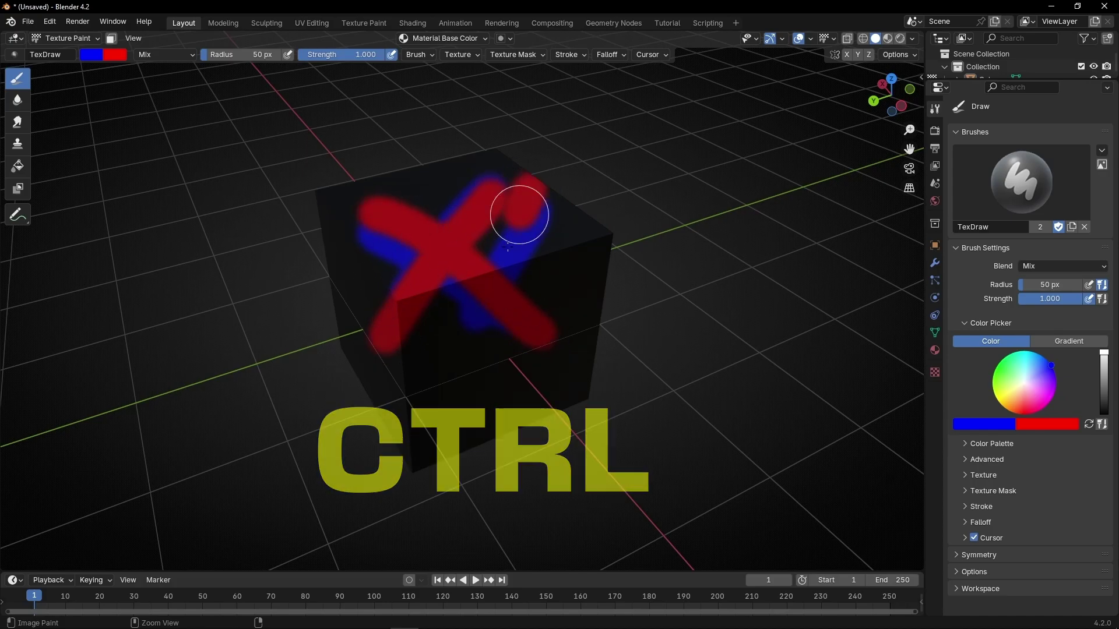
left_click_drag(519, 212, 465, 349, "ctrl")
left_click_drag(347, 208, 411, 239, "ctrl")
Step: Alternate blue primary and red secondary strokes across the cube's top and side faces
mouse_move(474, 177)
left_mouse_down()
mouse_move(429, 292)
mouse_move(365, 347)
left_mouse_up()
mouse_move(477, 201)
left_mouse_down()
mouse_move(487, 282)
mouse_move(474, 353)
left_mouse_up()
left_click_drag(366, 230, 513, 345, "ctrl")
mouse_move(402, 182)
left_mouse_down("ctrl")
mouse_move(512, 250)
mouse_move(570, 255)
left_mouse_up("ctrl")
mouse_move(542, 189)
left_mouse_down()
mouse_move(433, 300)
mouse_move(408, 294)
mouse_move(392, 309)
left_mouse_up()
left_click_drag(348, 224, 460, 329, "ctrl")
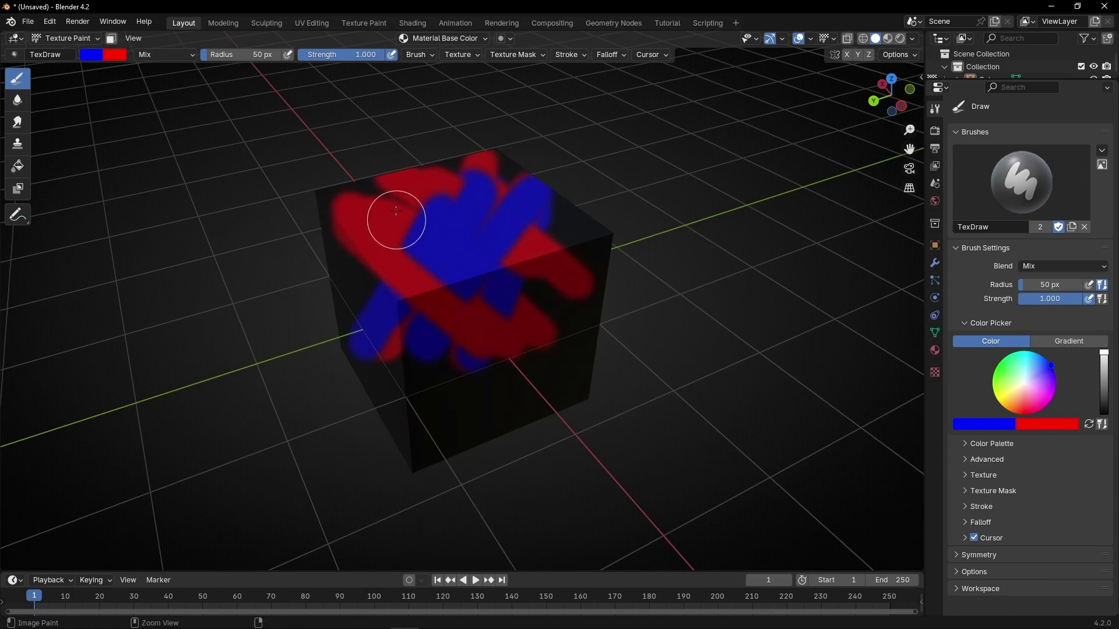
left_click_drag(394, 217, 564, 295, "ctrl")
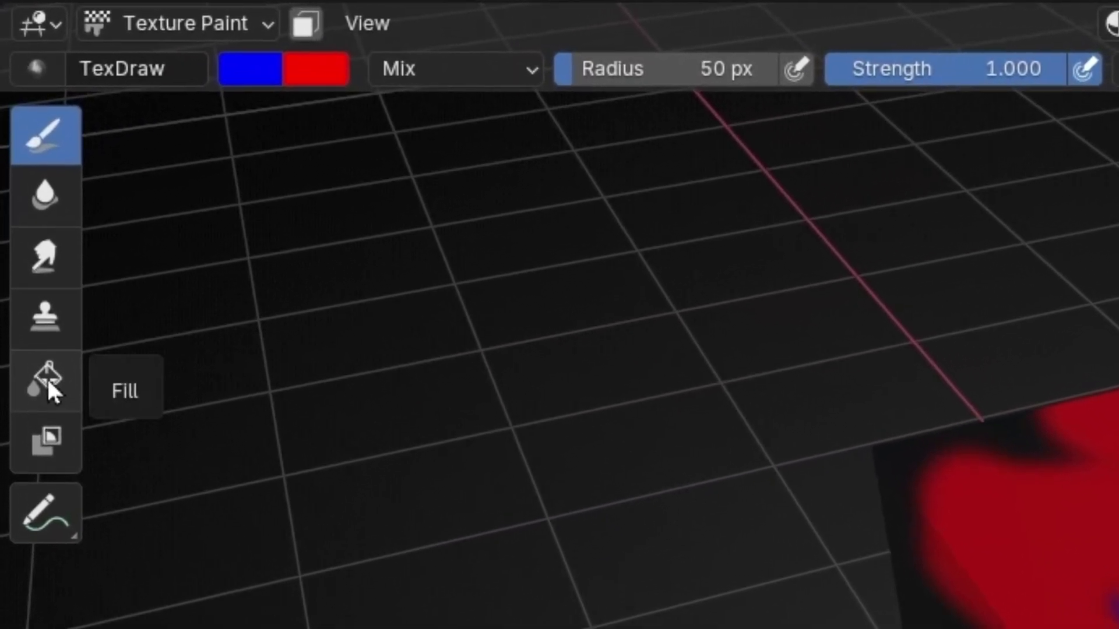
Step: Fill the whole cube with white using the Fill tool, and refill it with the black secondary colour
left_click(51, 412)
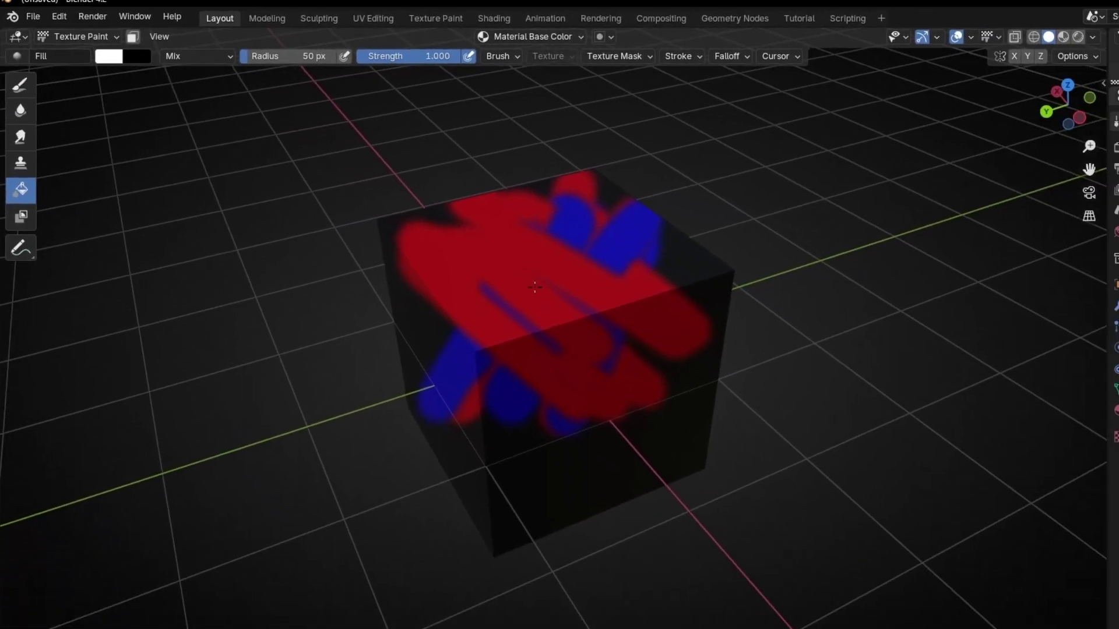
left_click(535, 287)
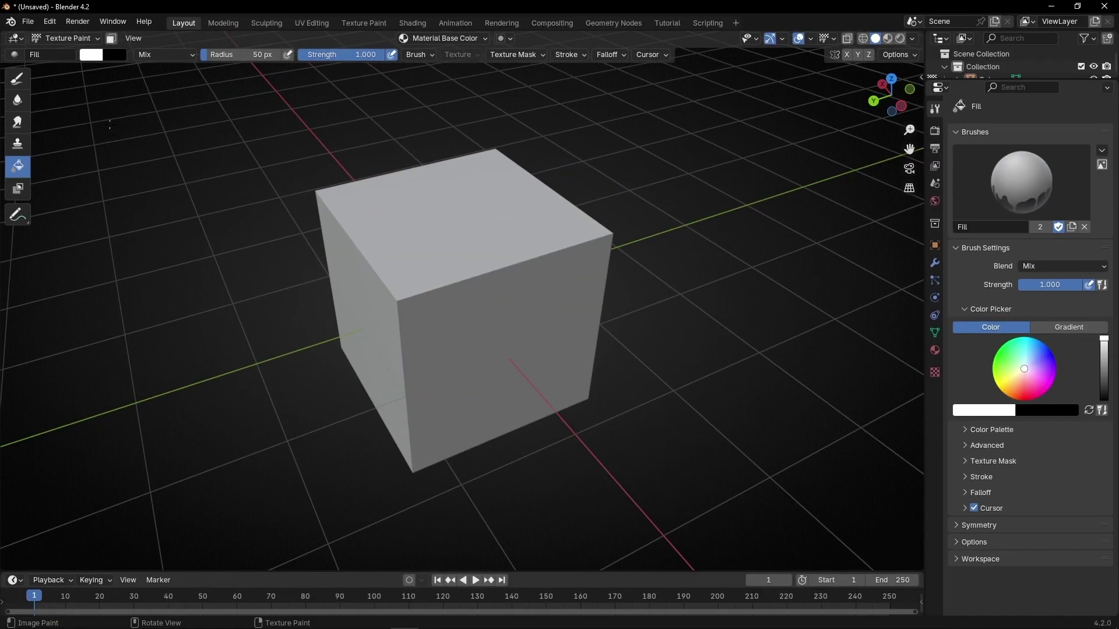
key("ctrl")
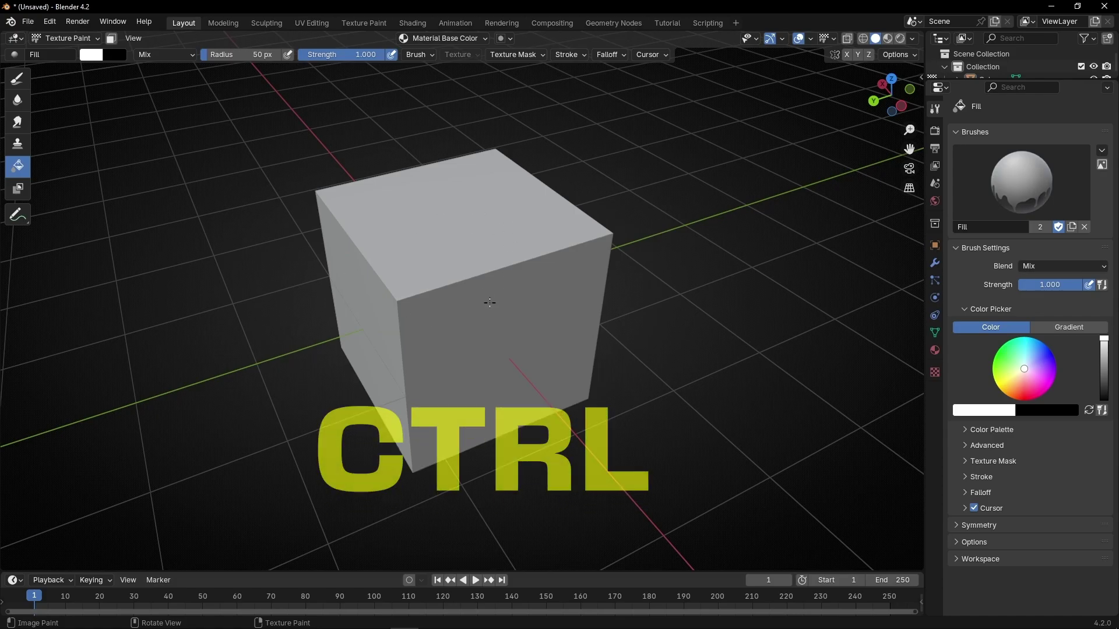
left_click(460, 234, "ctrl")
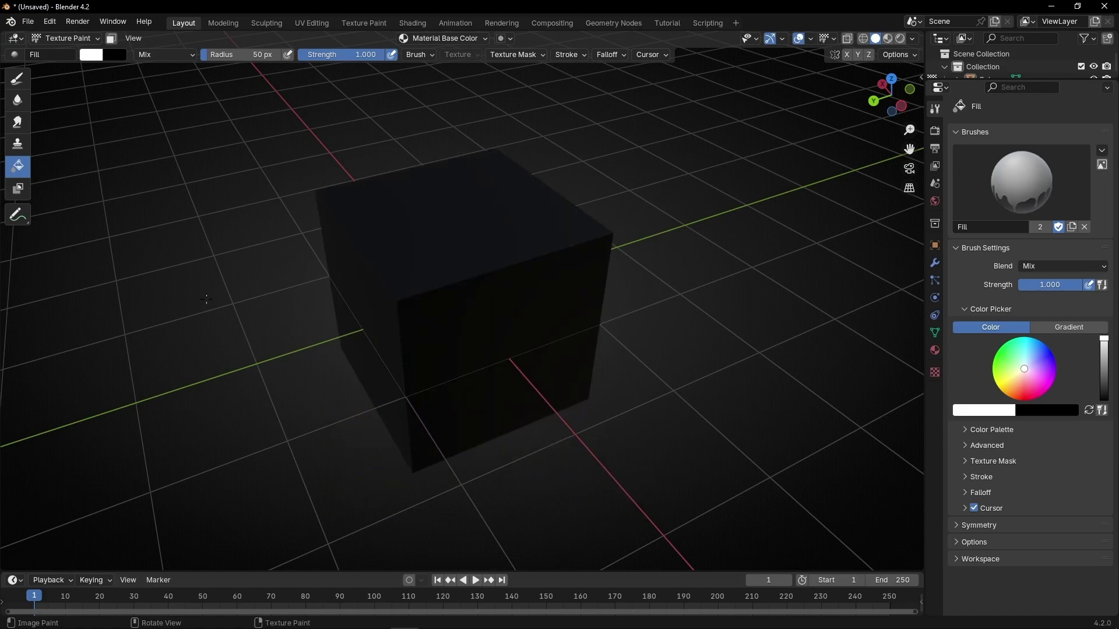
Step: Paint a blue cross over the cube's top corner with the Draw tool and set the brush radius to 81 px
left_click(18, 77)
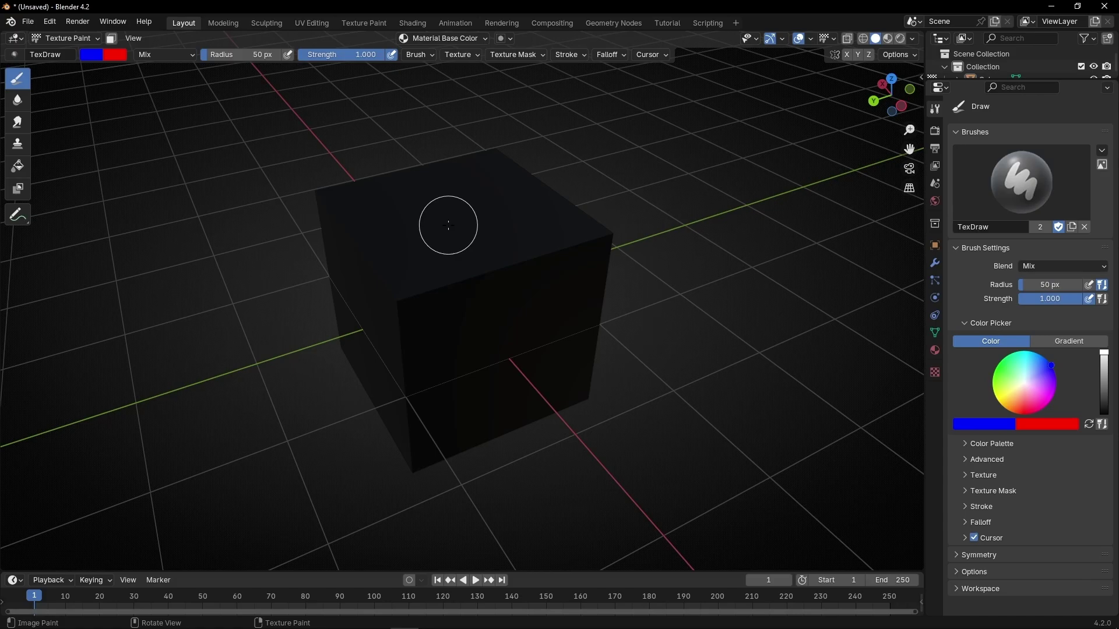
left_click_drag(466, 204, 370, 295)
left_click_drag(373, 204, 475, 312)
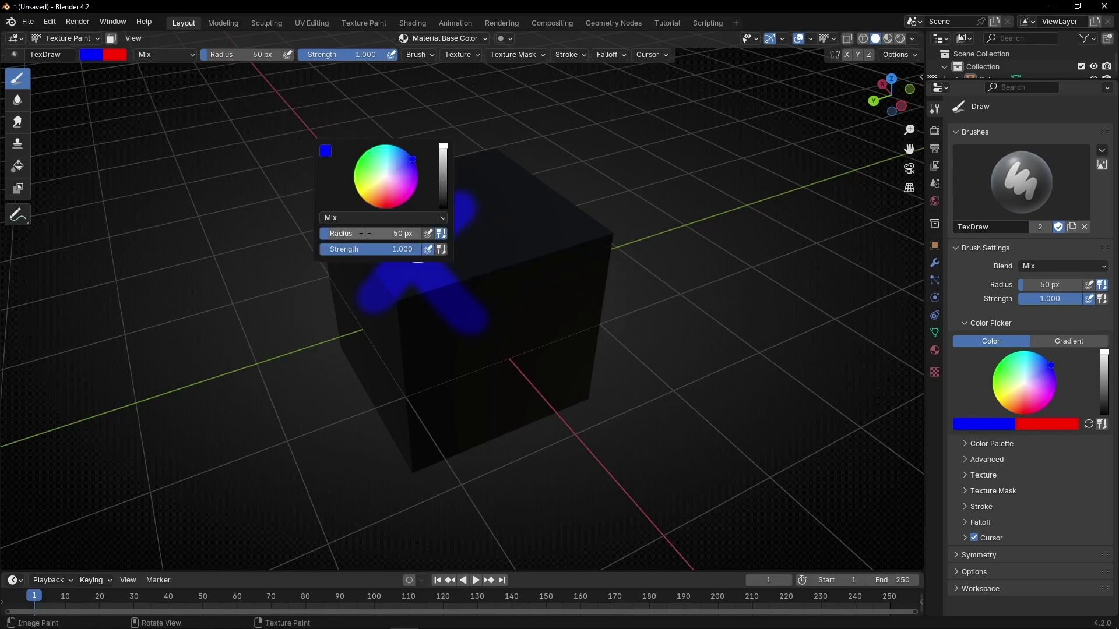
mouse_move(373, 233)
left_mouse_down()
mouse_move(408, 233)
mouse_move(319, 249)
mouse_move(422, 251)
mouse_move(349, 233)
left_mouse_up()
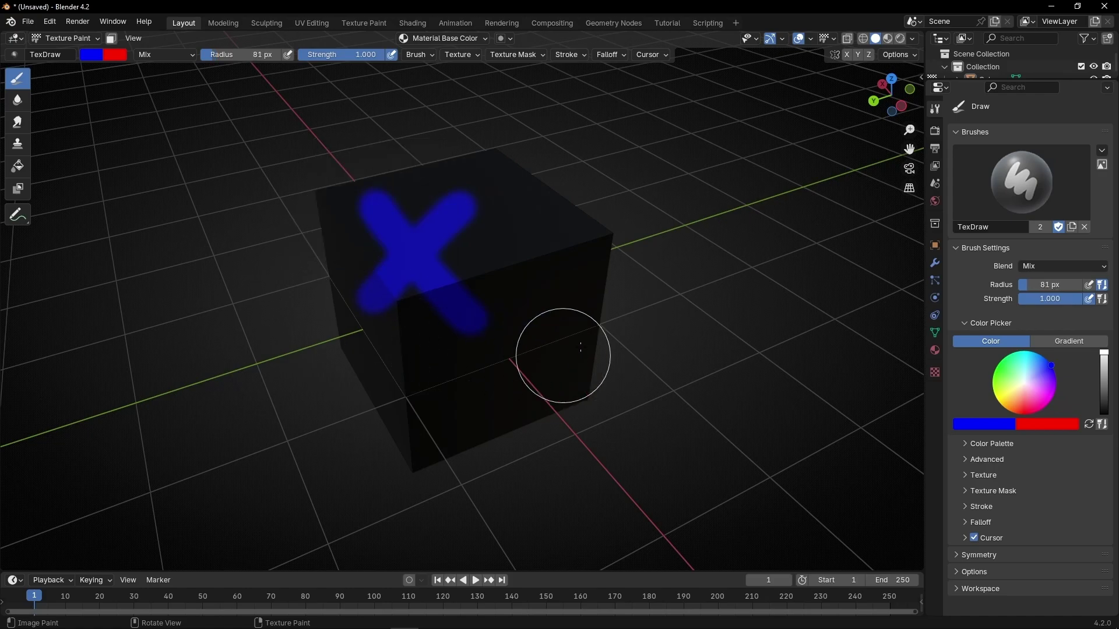
Step: Paint thin blue strokes over the cube's top and side faces at 6 px radius, and wide blue ones with a much larger radius
key("f")
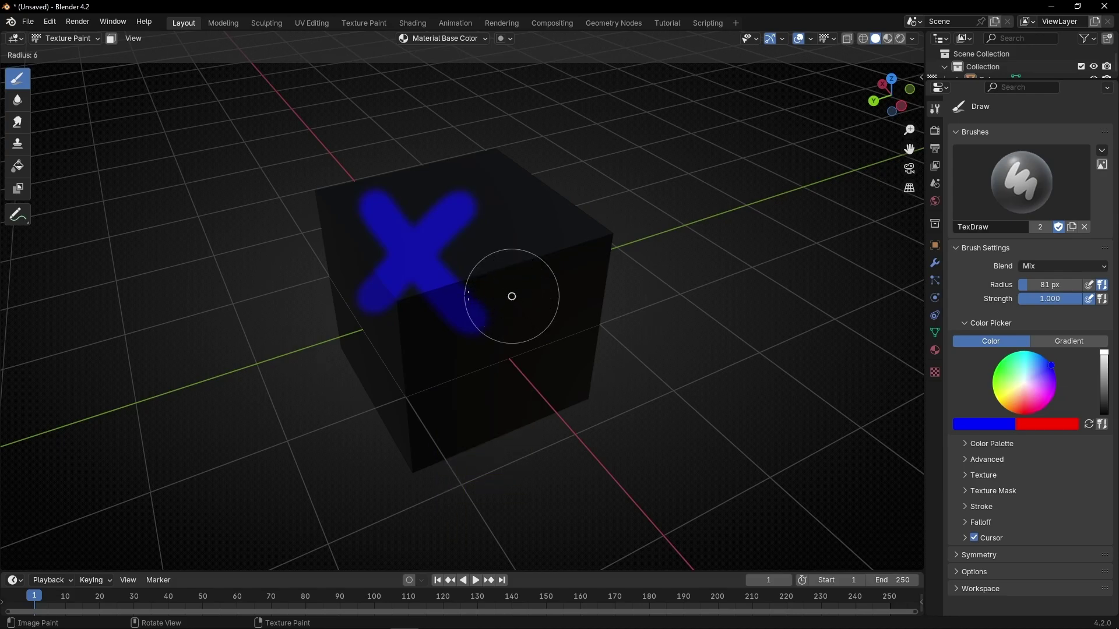
left_click(468, 296)
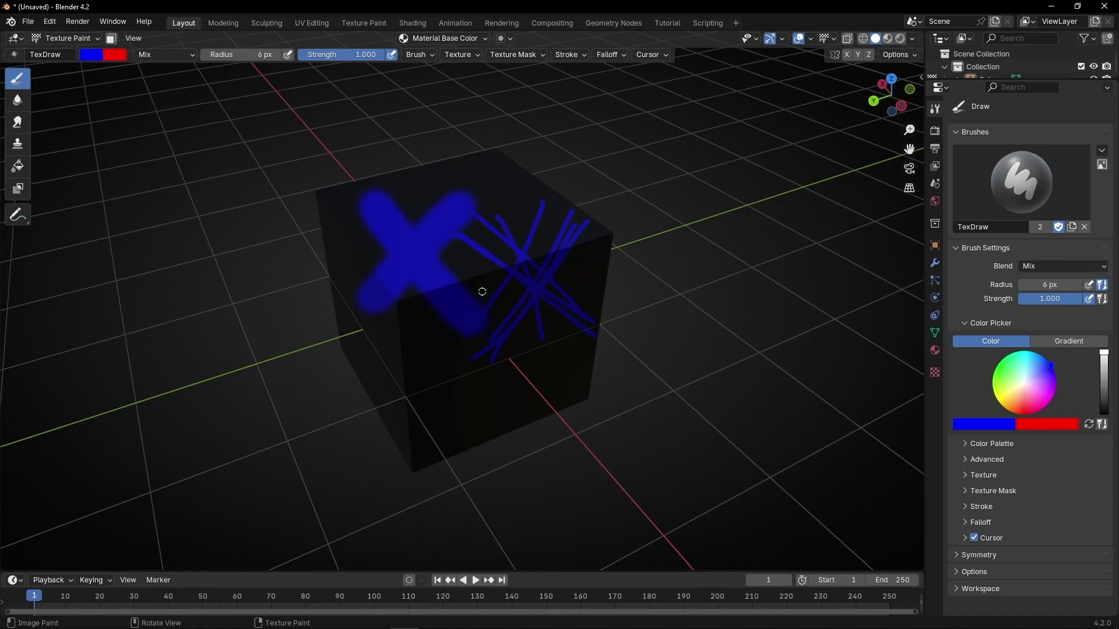
key("f")
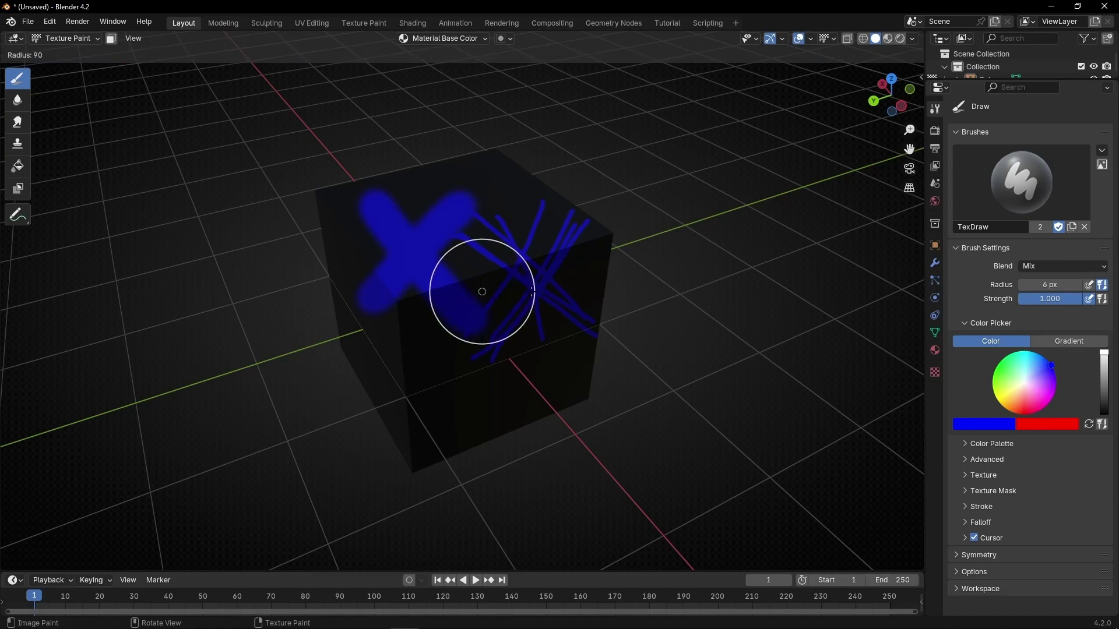
left_click(521, 262)
mouse_move(533, 205)
left_mouse_down()
mouse_move(429, 362)
mouse_move(532, 311)
mouse_move(545, 252)
mouse_move(425, 357)
left_mouse_up()
Step: Set the brush radius to 18 px and paint red crosses over the blue areas with the secondary colour
key("f")
left_click(467, 230)
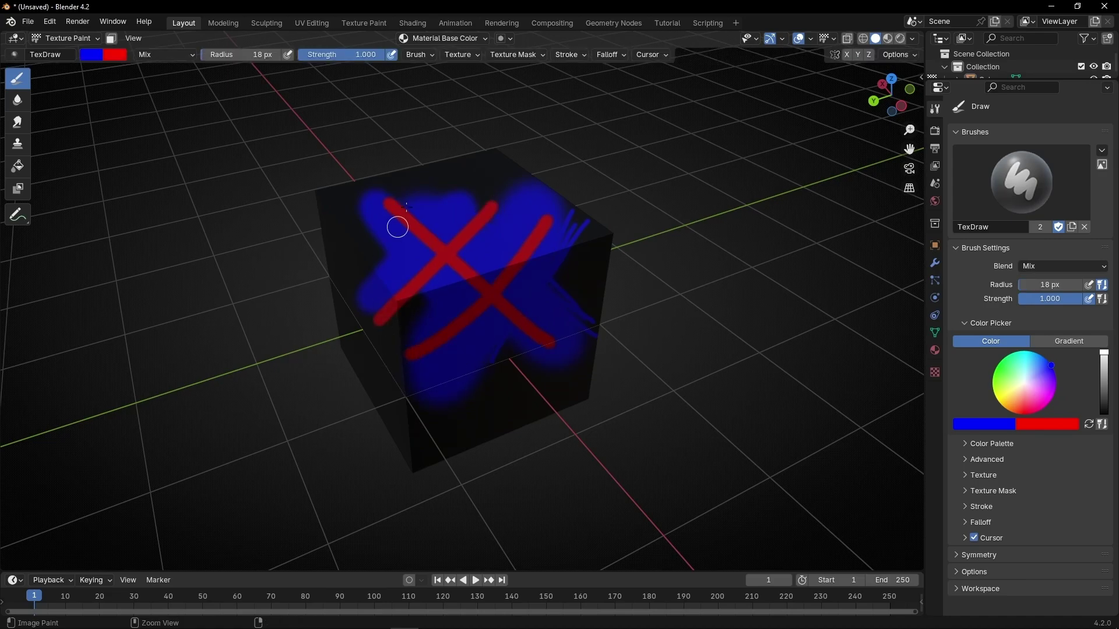
Step: Smear the red strokes on the cube's top face with the Smear tool, and switch to the Soften tool
left_click(17, 120)
scroll(447, 239, "up", 2)
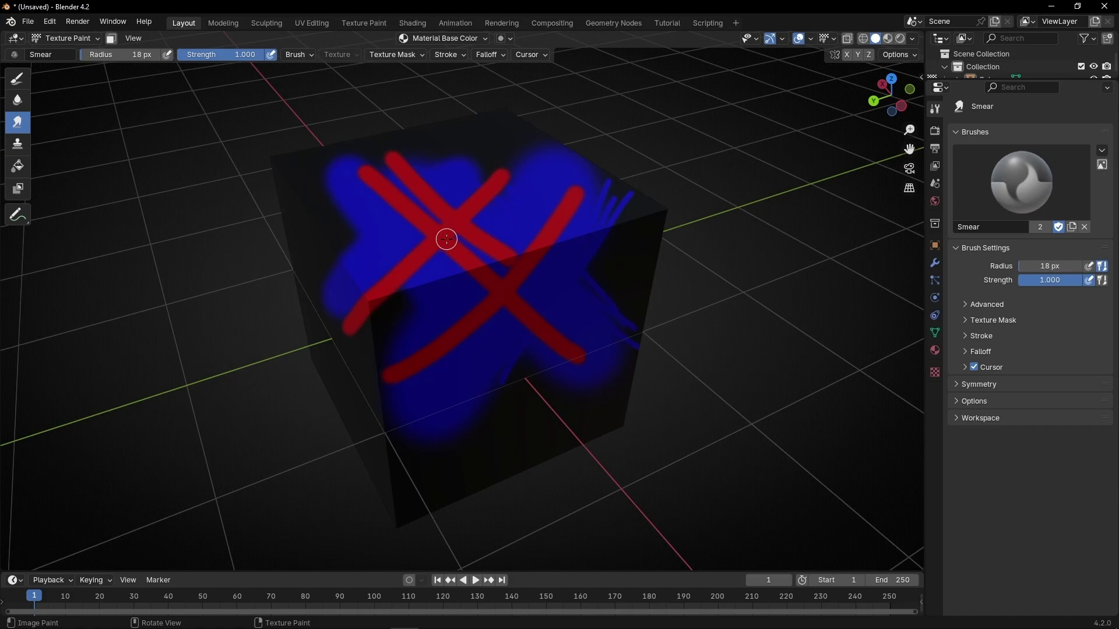
scroll(446, 239, "up", 3)
middle_click_drag(447, 232, 438, 292)
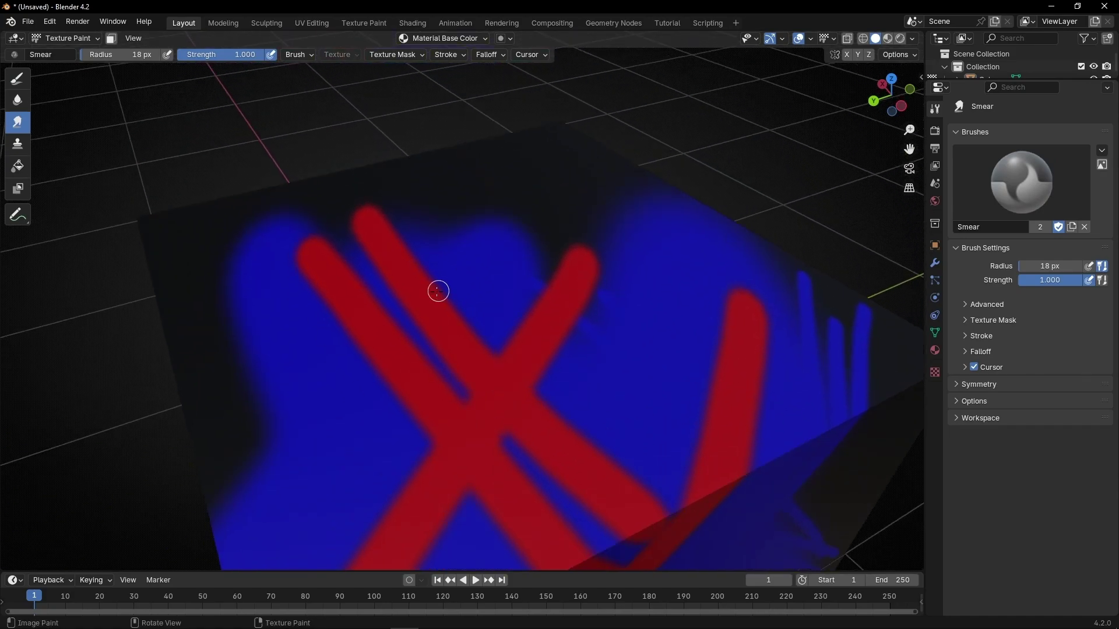
mouse_move(499, 290)
left_mouse_down()
mouse_move(600, 315)
mouse_move(555, 401)
left_mouse_up()
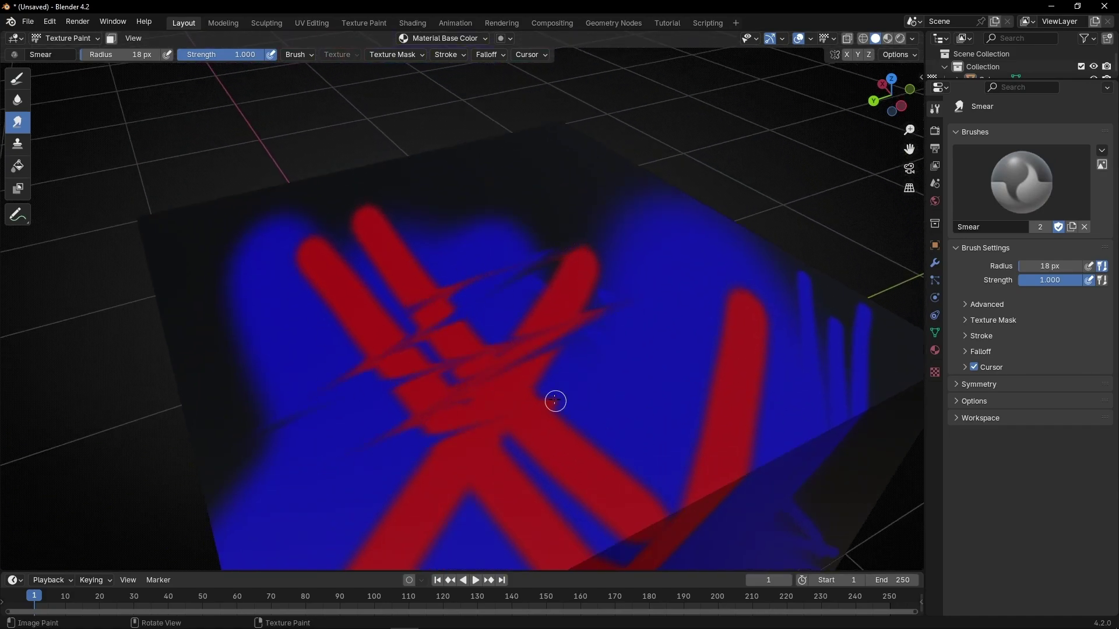
left_click_drag(469, 239, 369, 217)
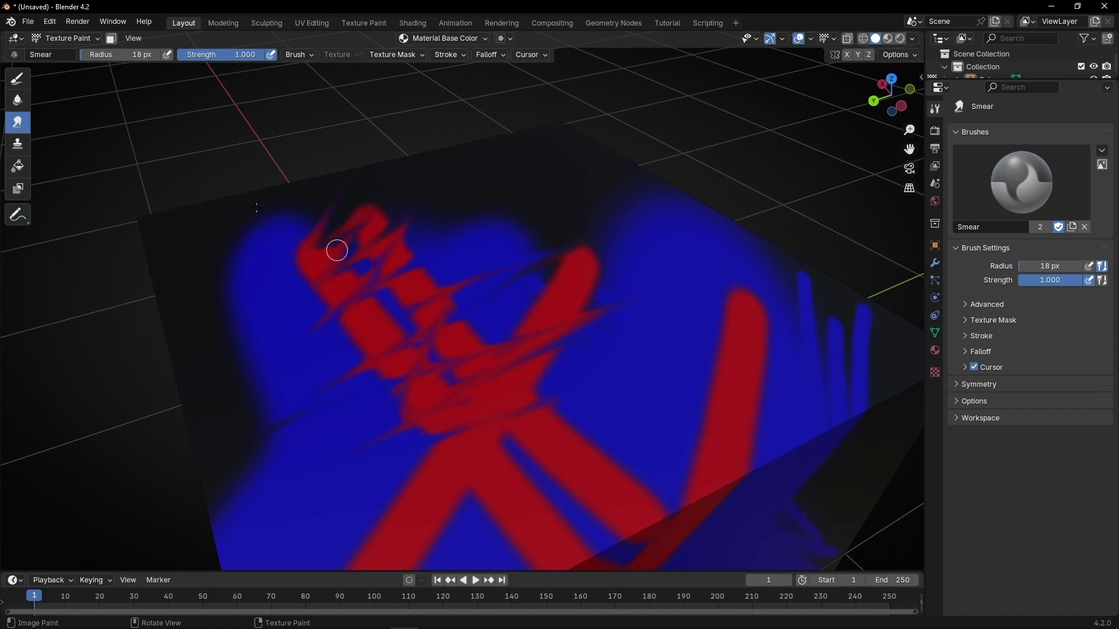
left_click(18, 100)
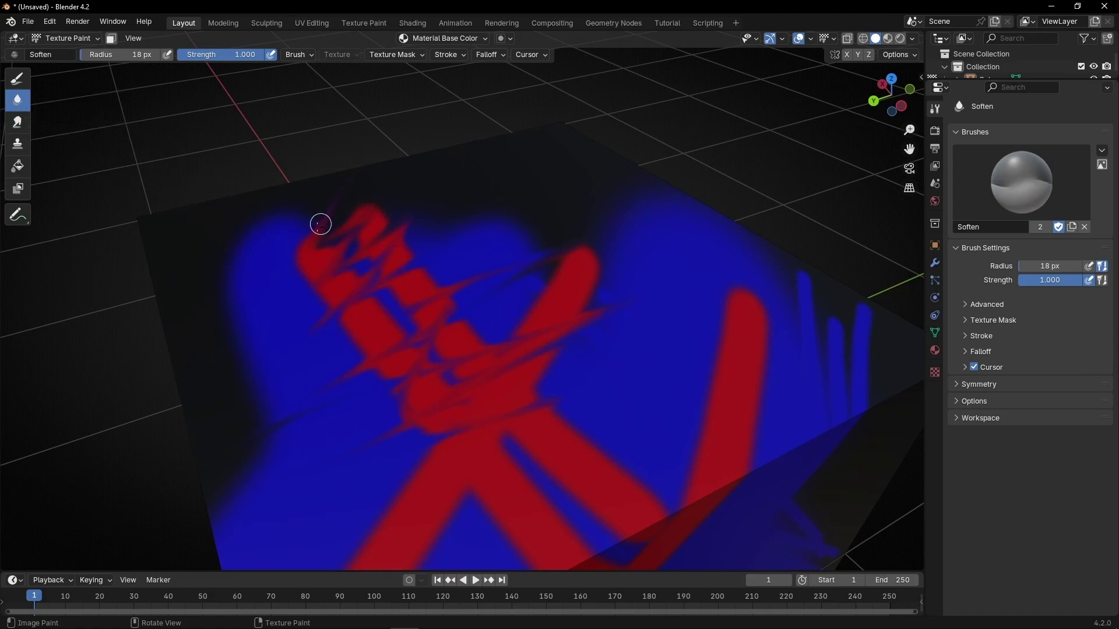
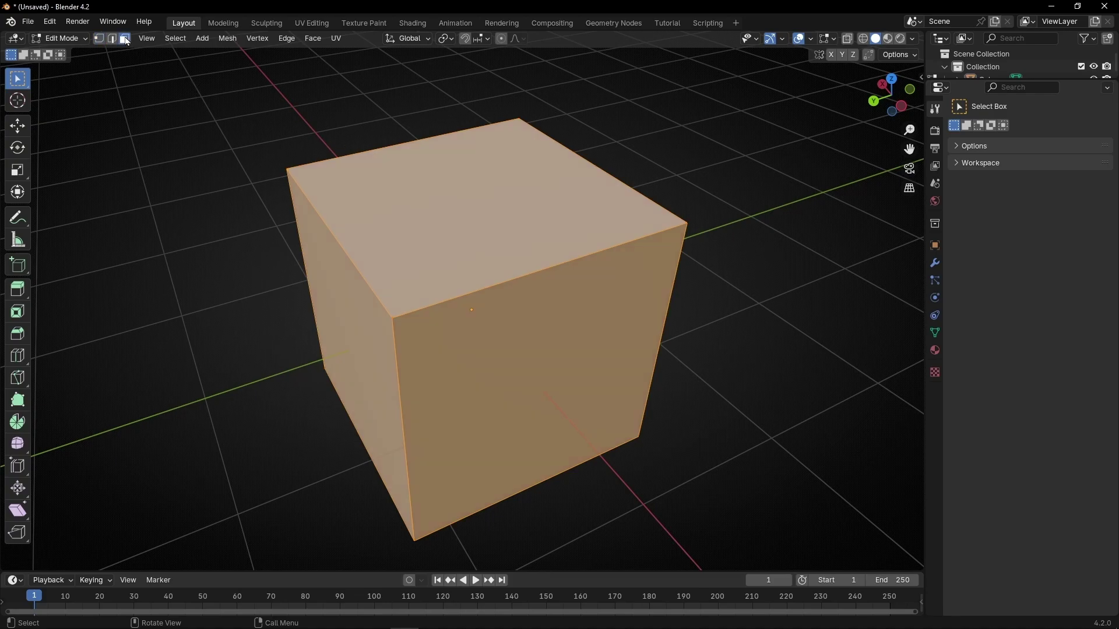
Step: Subdivide the cube's top face twice in Edit Mode and clear the selection
left_click(473, 217)
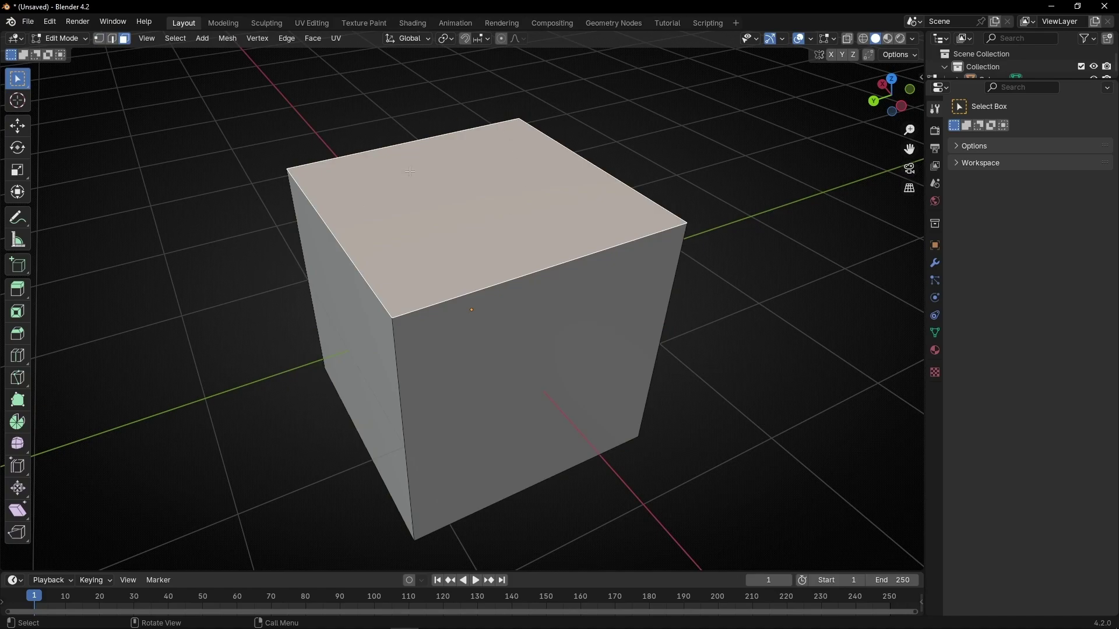
right_click(491, 167)
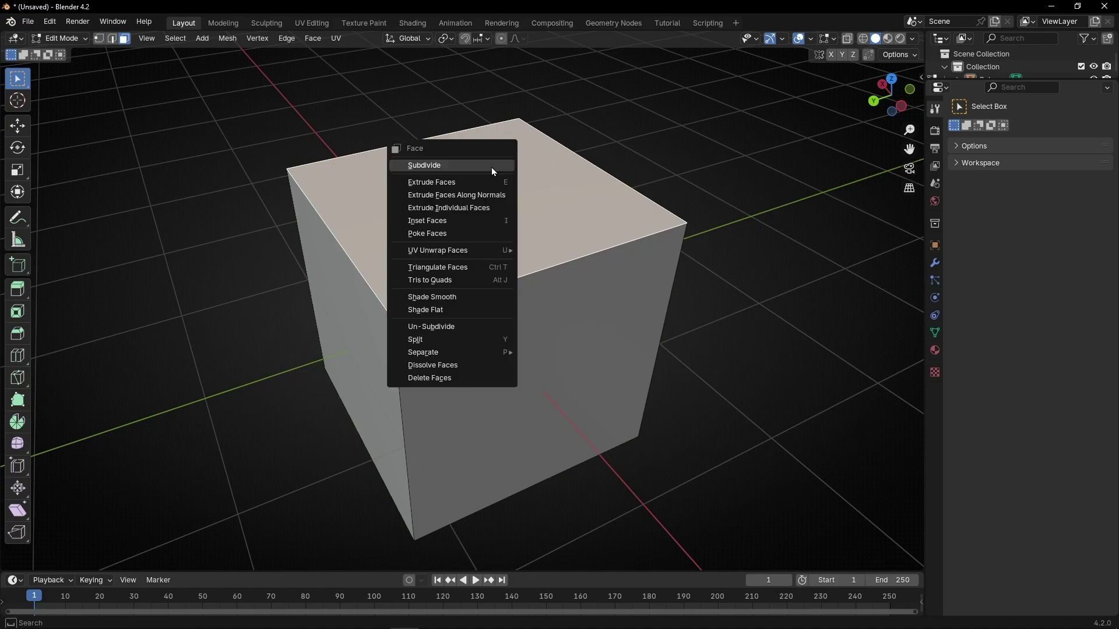
left_click(491, 166)
right_click(484, 166)
left_click(484, 167)
key("alt+a")
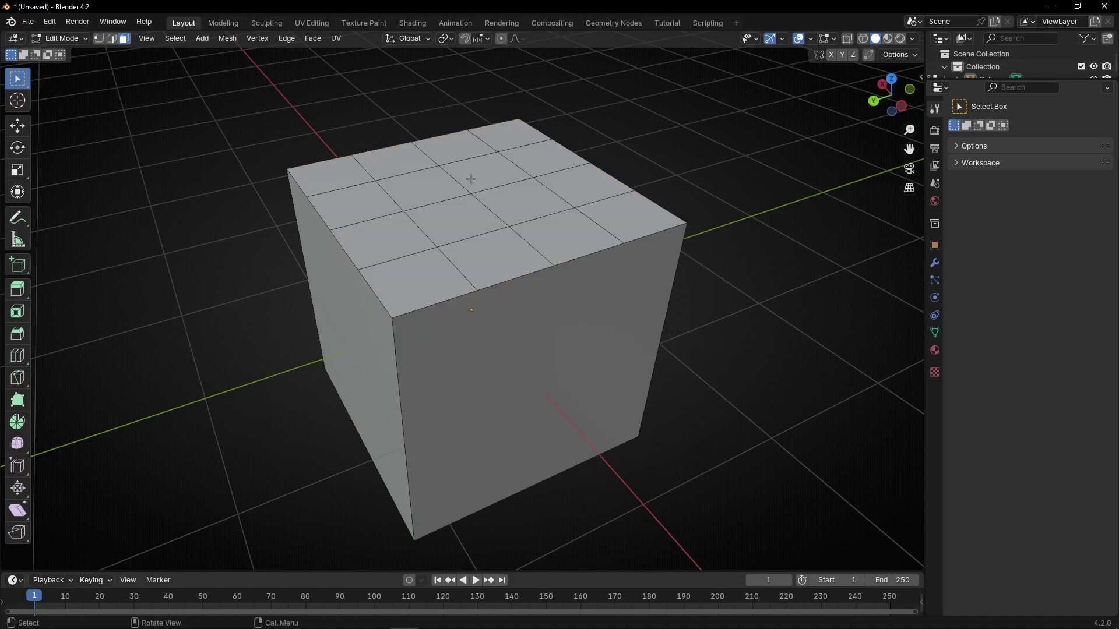
Step: Select the four central faces of the subdivided top
left_click(425, 187, "shift")
left_click(487, 173, "shift")
left_click(504, 198, "shift")
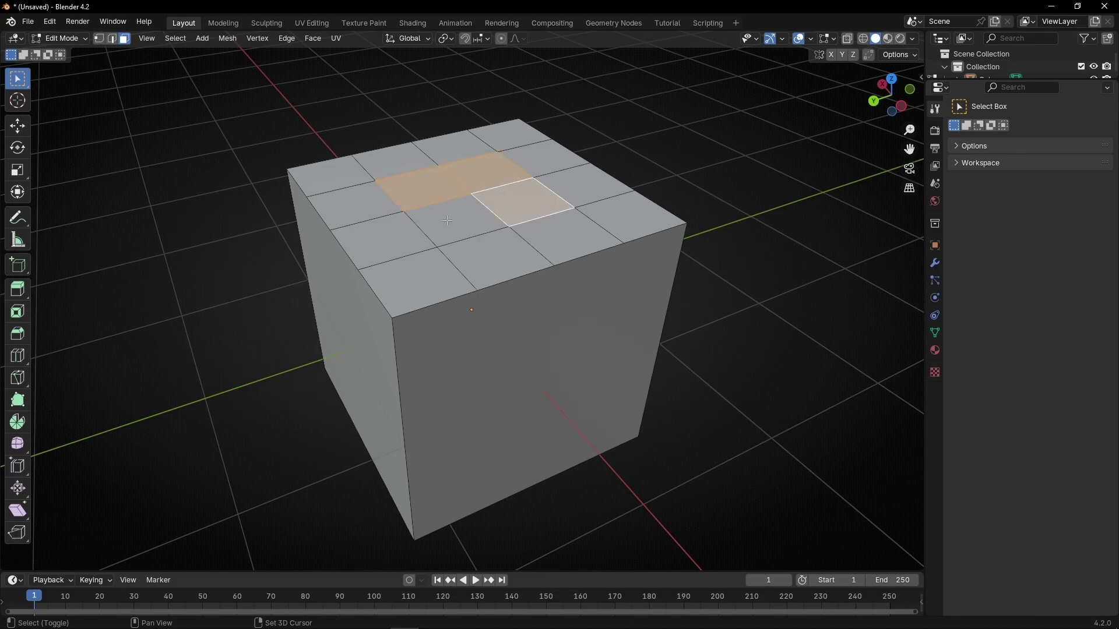
left_click(447, 220, "shift")
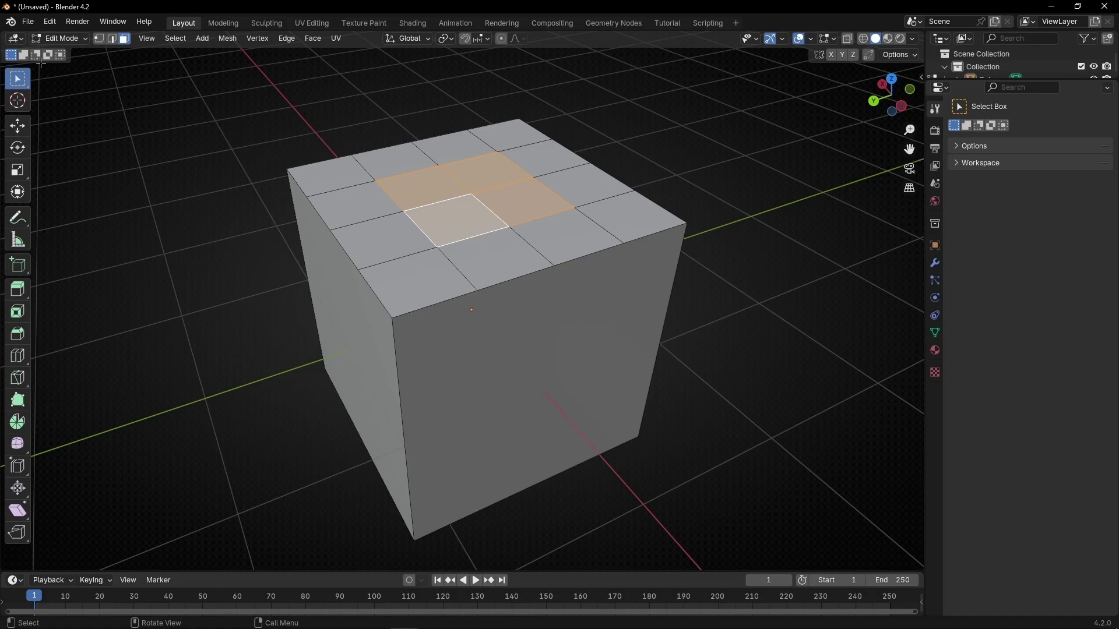
Step: Return to Texture Paint mode and paint crossing blue strokes over the cube's top with the Draw tool
left_click(60, 38)
left_click(64, 119)
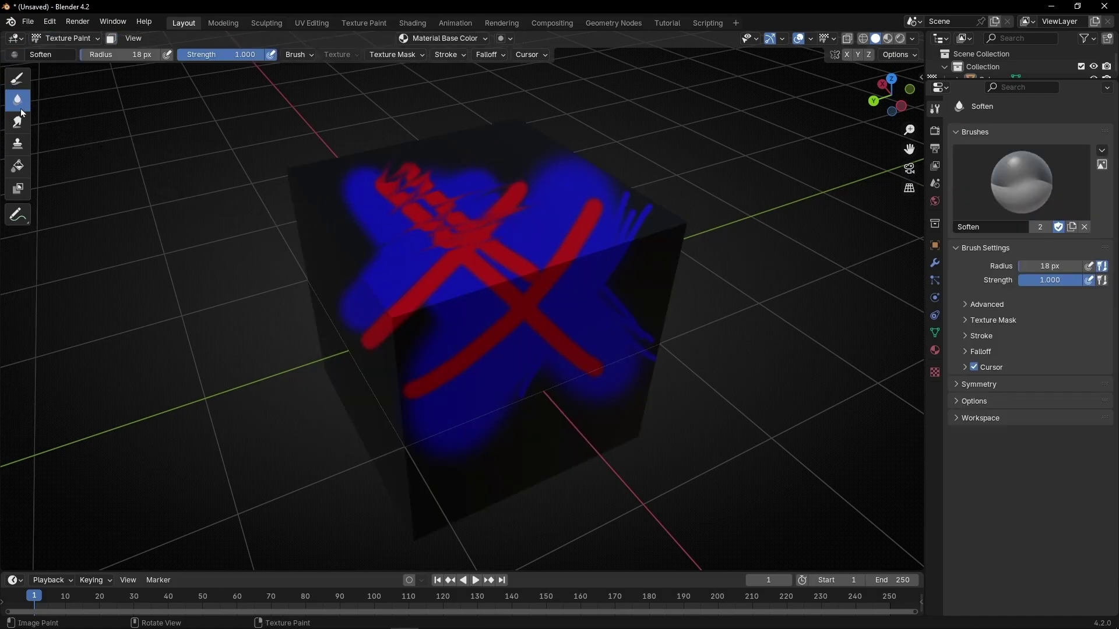
left_click(18, 78)
mouse_move(550, 132)
left_mouse_down()
mouse_move(474, 219)
mouse_move(387, 280)
left_mouse_up()
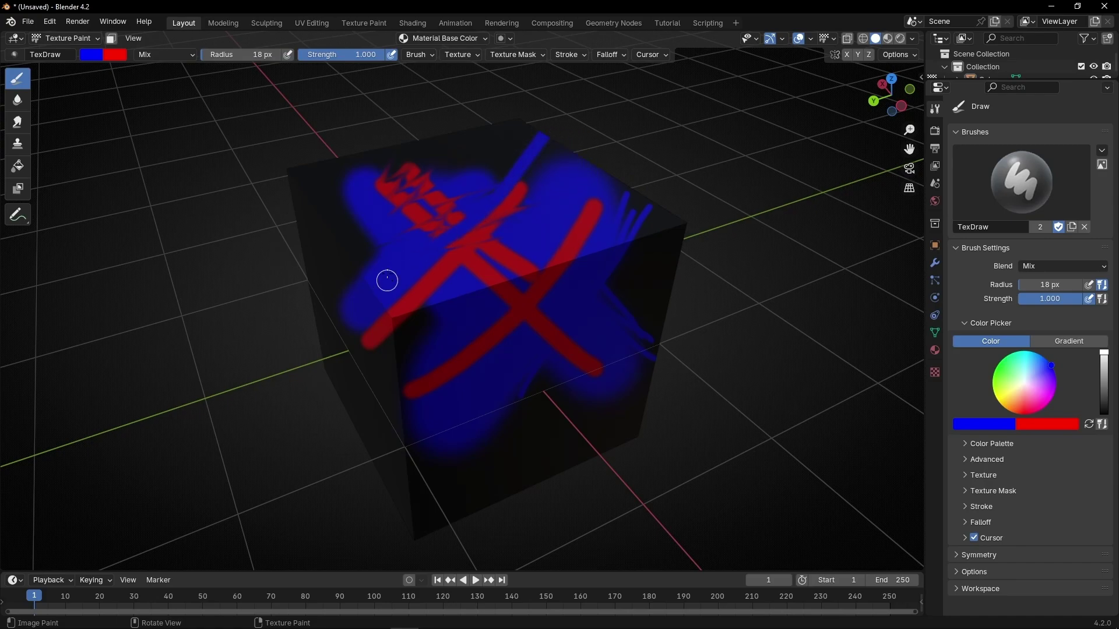
left_click_drag(390, 162, 450, 198)
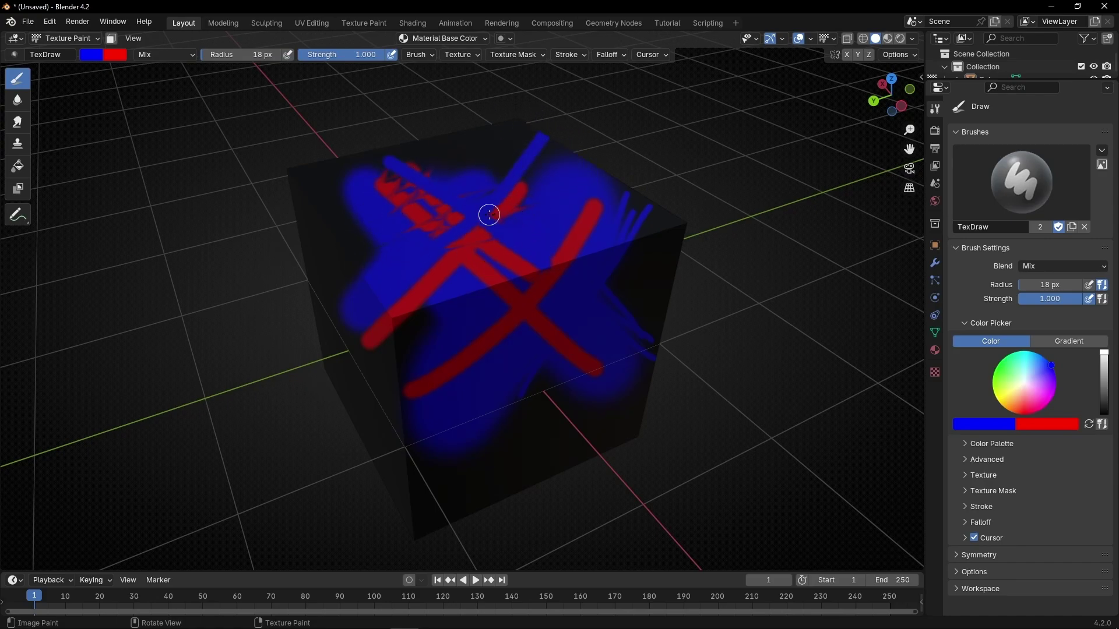
Step: Set the primary brush colour to green with hue 0.320, try a stroke across the top face and undo it
left_click(95, 58)
left_click(91, 101)
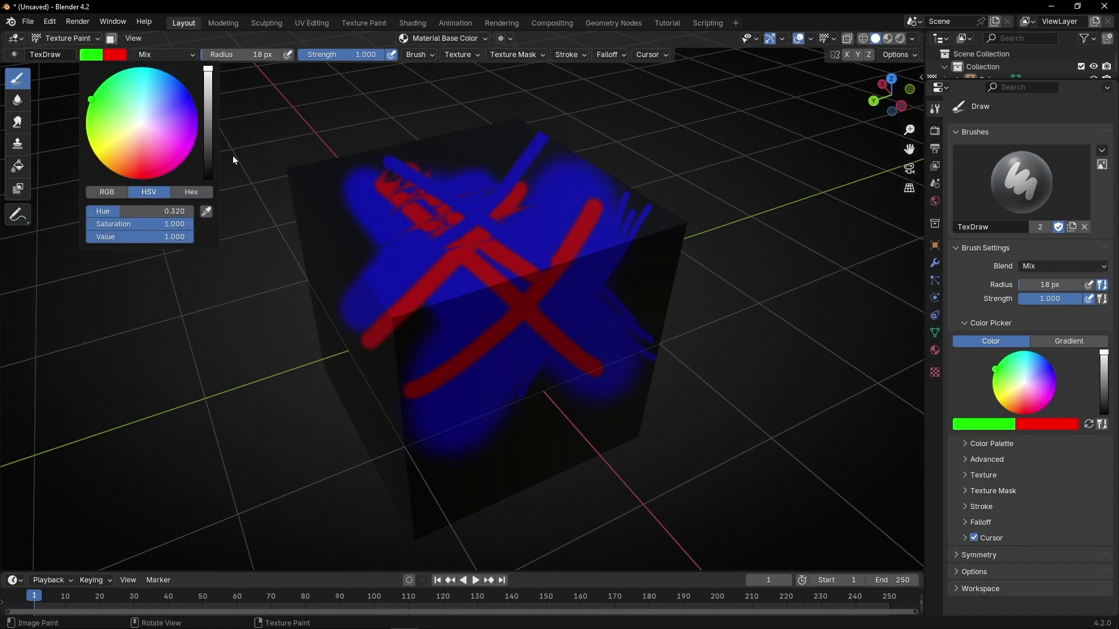
mouse_move(520, 130)
left_mouse_down()
mouse_move(429, 200)
mouse_move(563, 225)
left_mouse_up()
key("ctrl+z")
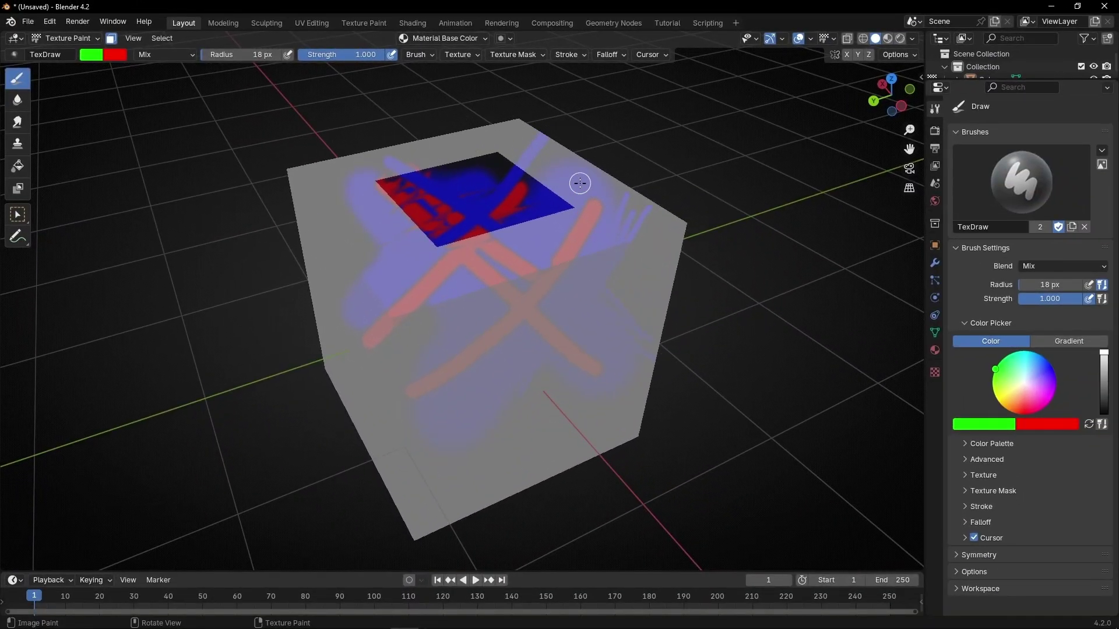
Step: Paint the four selected top faces green with the paint mask on, and scribble green across the top with the mask off
left_click_drag(337, 200, 582, 138)
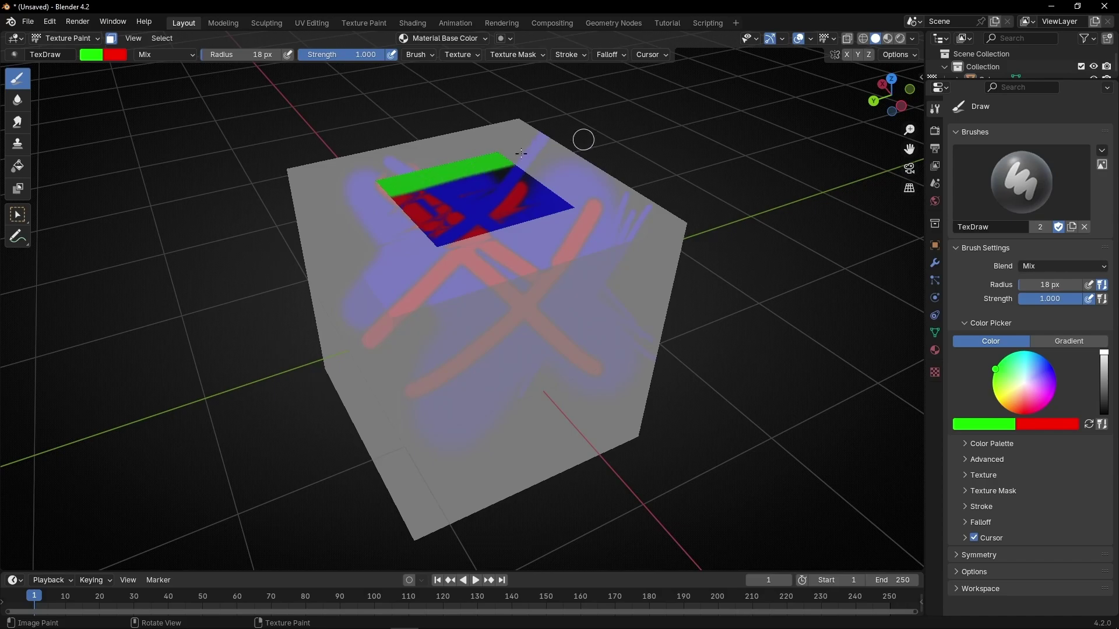
mouse_move(464, 165)
left_mouse_down()
mouse_move(314, 239)
mouse_move(543, 170)
mouse_move(553, 210)
mouse_move(345, 275)
mouse_move(525, 168)
left_mouse_up()
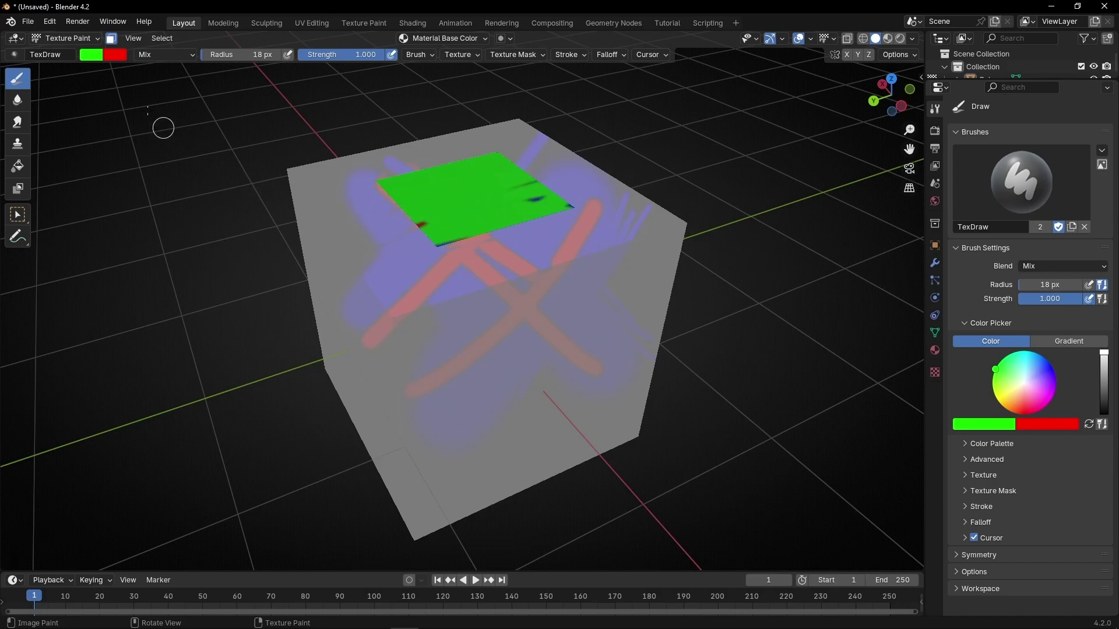
left_click(115, 42)
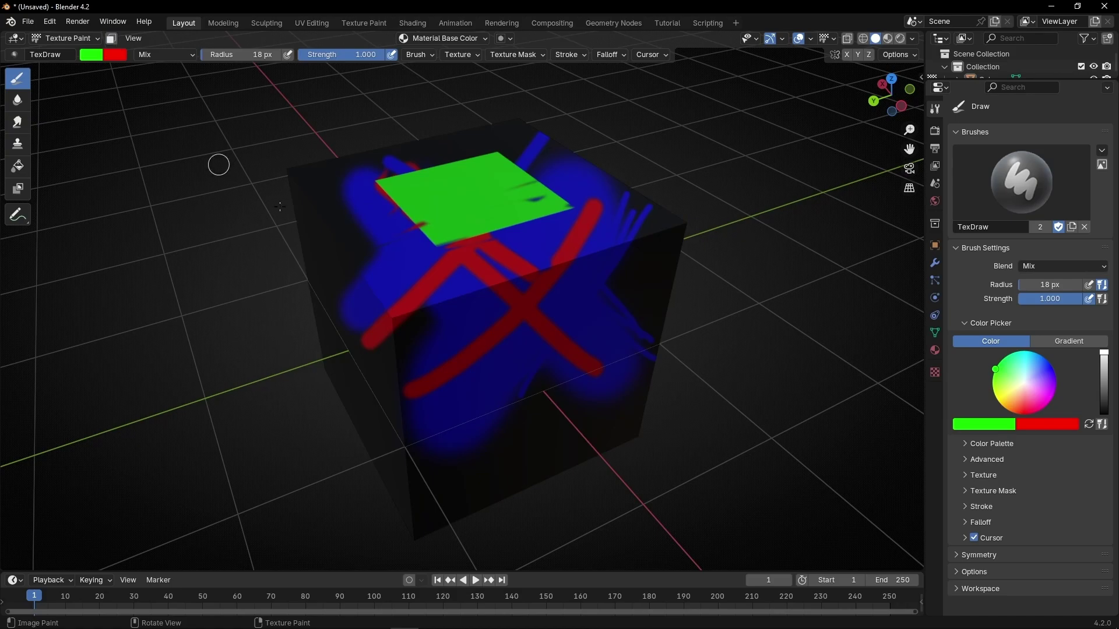
mouse_move(335, 221)
left_mouse_down()
mouse_move(431, 130)
mouse_move(489, 143)
mouse_move(515, 171)
mouse_move(519, 222)
left_mouse_up()
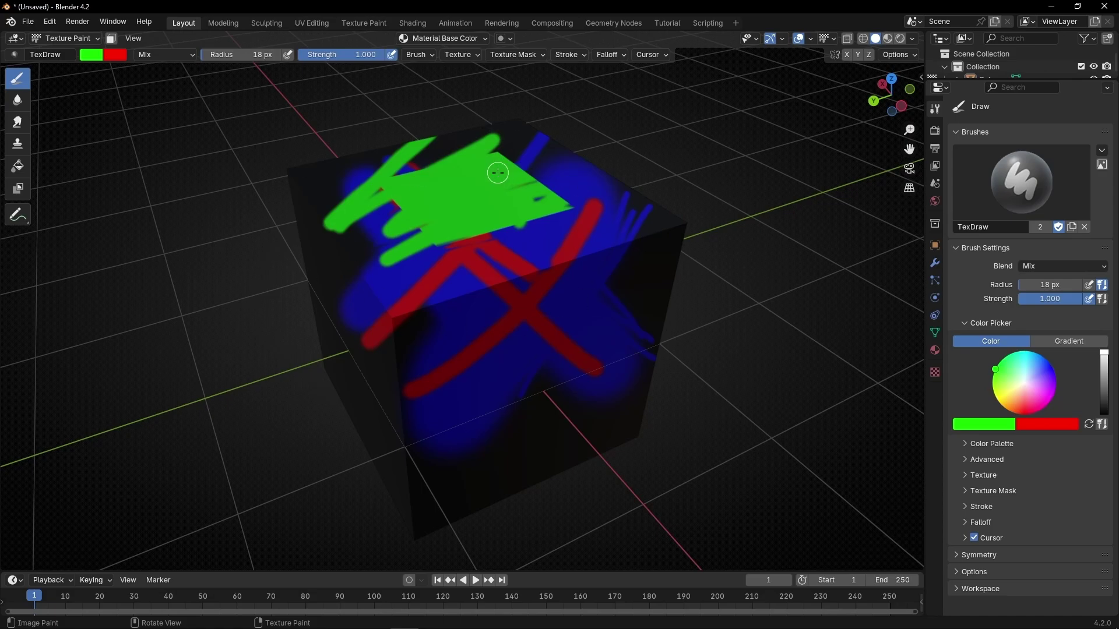
Step: Select only the top's front corner face in Edit Mode and return to Texture Paint mode
key("Tab")
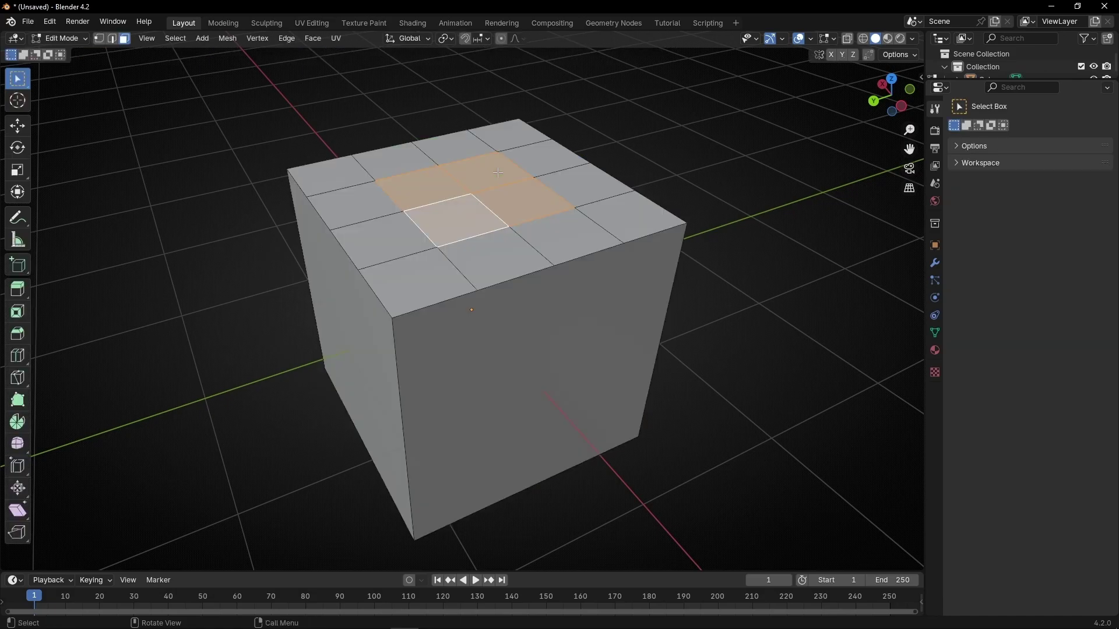
left_click(430, 286)
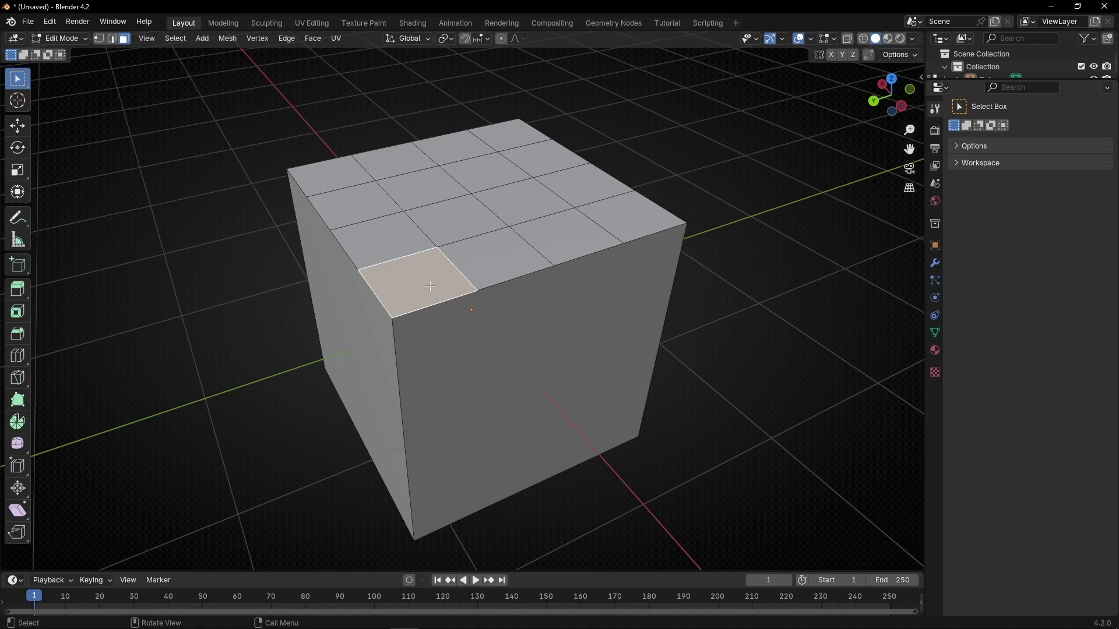
key("Tab")
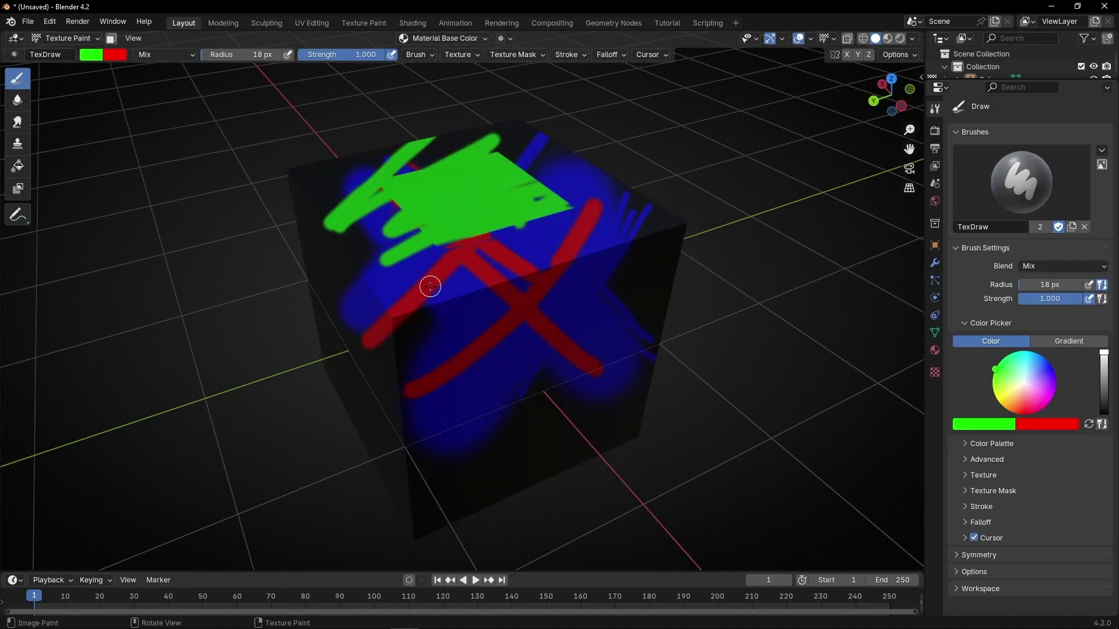
Step: Enable the paint mask, paint the selected corner face green, and disable the mask
left_click(110, 38)
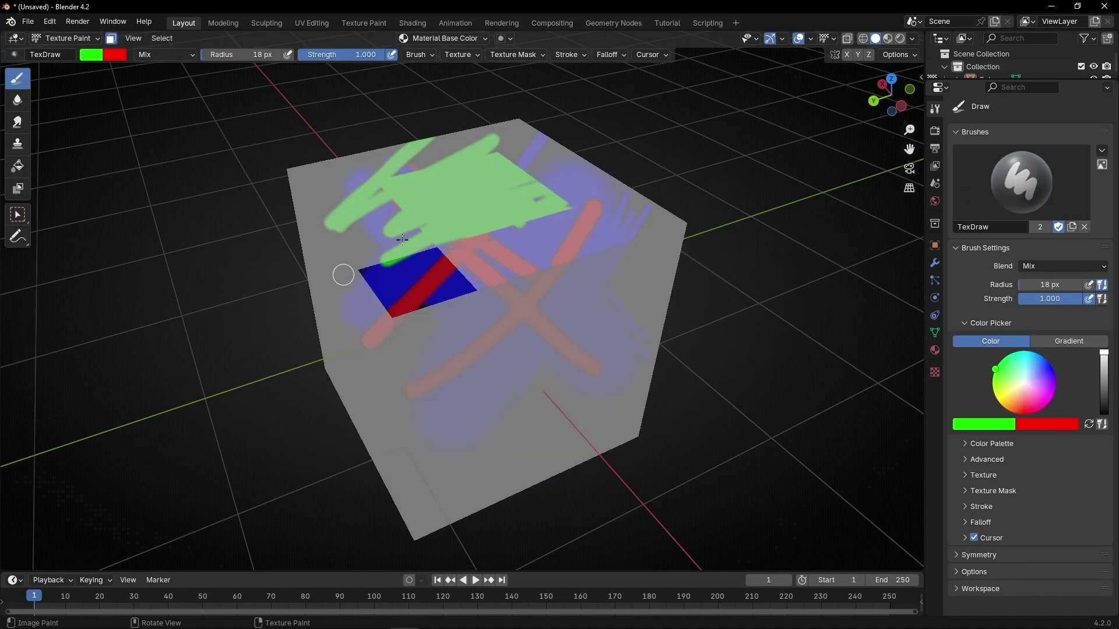
mouse_move(402, 240)
left_mouse_down()
mouse_move(386, 266)
mouse_move(396, 271)
mouse_move(347, 321)
mouse_move(470, 255)
mouse_move(444, 303)
mouse_move(483, 294)
mouse_move(492, 224)
mouse_move(375, 319)
mouse_move(453, 271)
left_mouse_up()
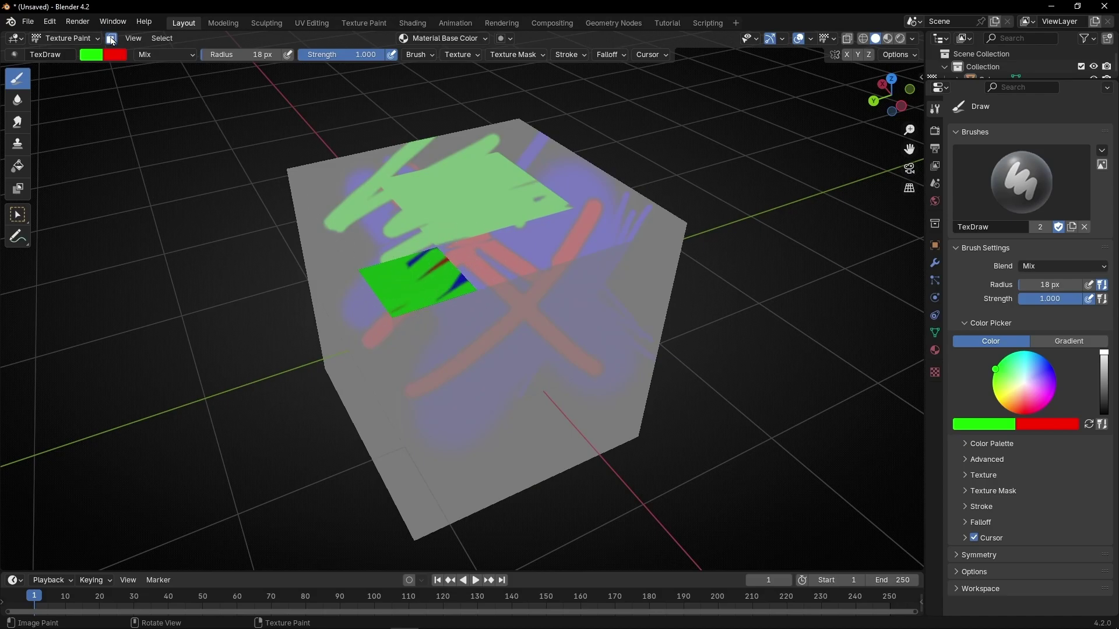
left_click(110, 38)
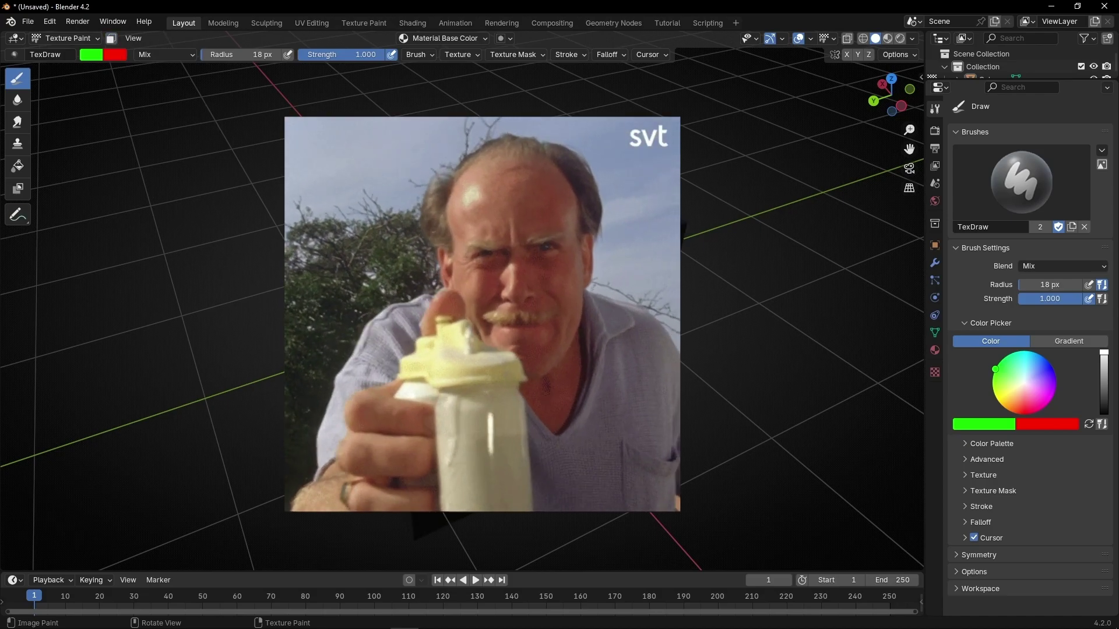